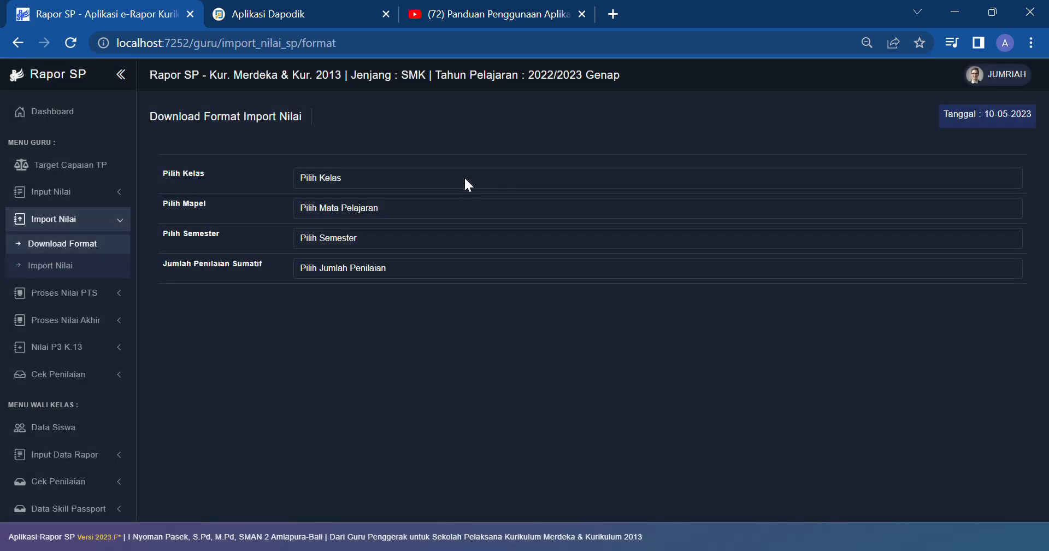
Step: Select class X MPLB 1, subject Bahasa Indonesia and Semester 2 for the import template
{"action": "left_click", "coordinate": [464, 177]}
{"action": "left_click", "coordinate": [451, 198]}
{"action": "left_click", "coordinate": [445, 211]}
{"action": "left_click", "coordinate": [429, 228]}
{"action": "left_click", "coordinate": [417, 239]}
{"action": "left_click", "coordinate": [409, 261]}
{"action": "left_click", "coordinate": [400, 262]}
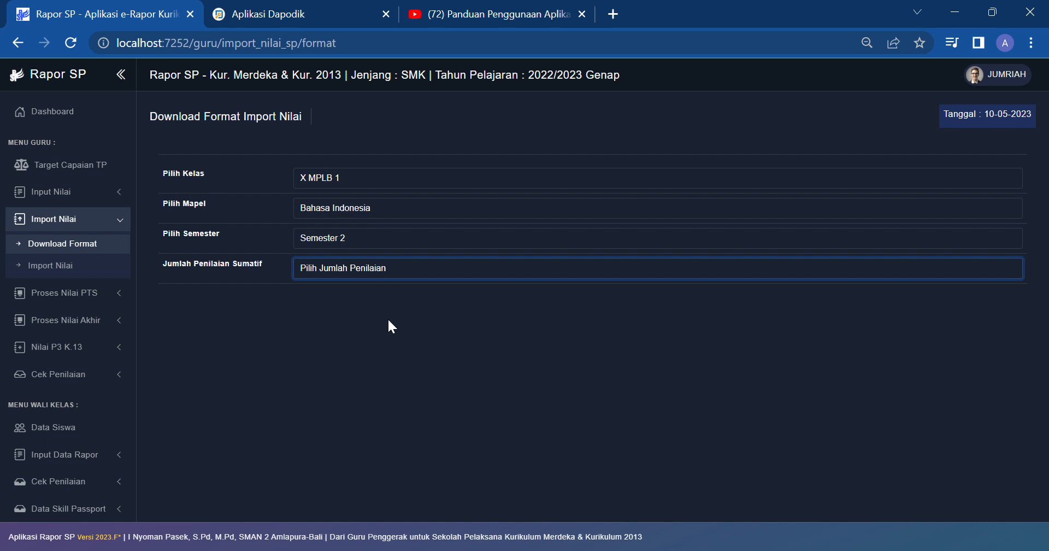
Step: Set 3 summative assessments and add learning target 1, MENGHITUNG AL JABAR
{"action": "type", "text": "3"}
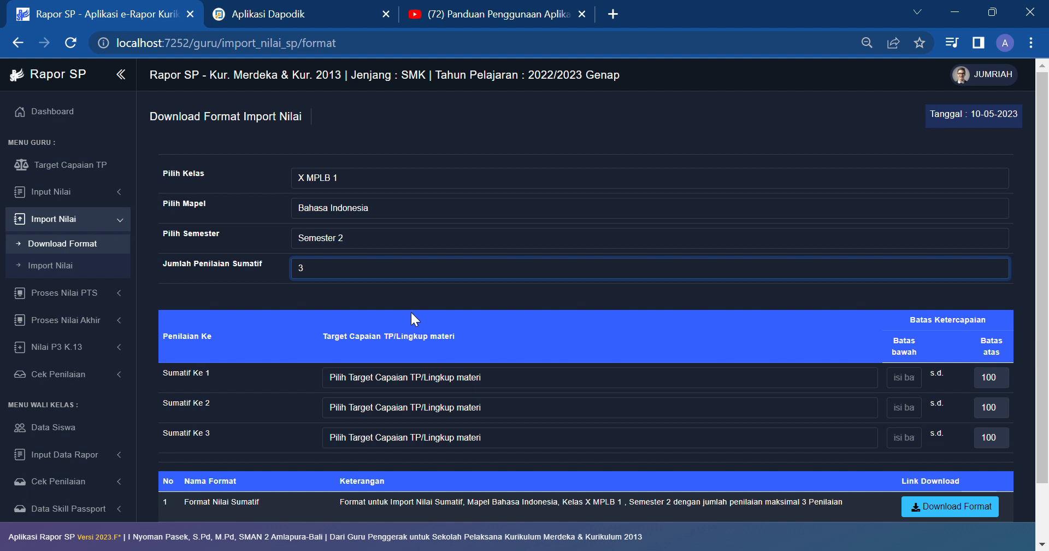
{"action": "scroll", "coordinate": [436, 321], "scroll_direction": "down", "scroll_amount": 1}
{"action": "left_click", "coordinate": [416, 311]}
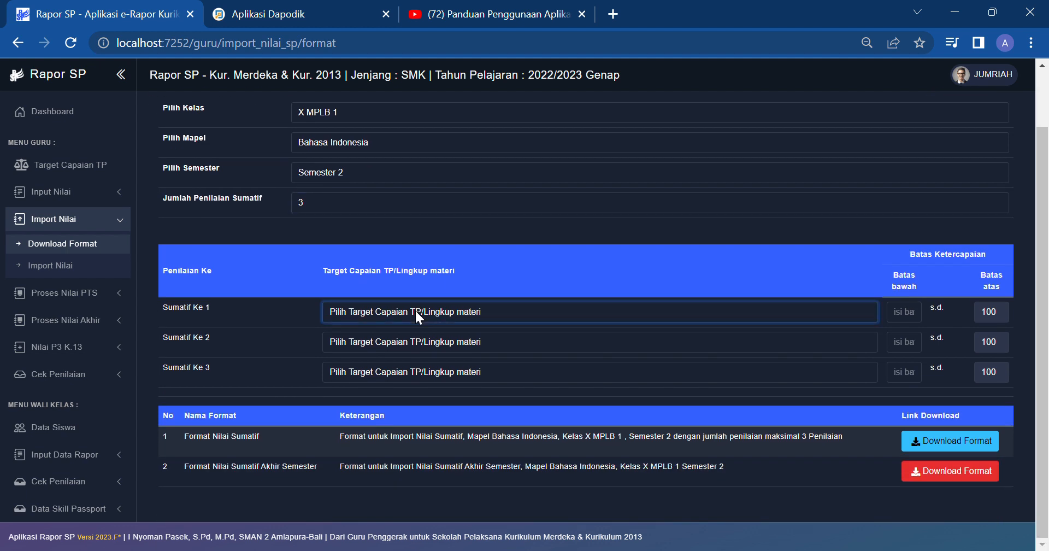
{"action": "left_click", "coordinate": [403, 334]}
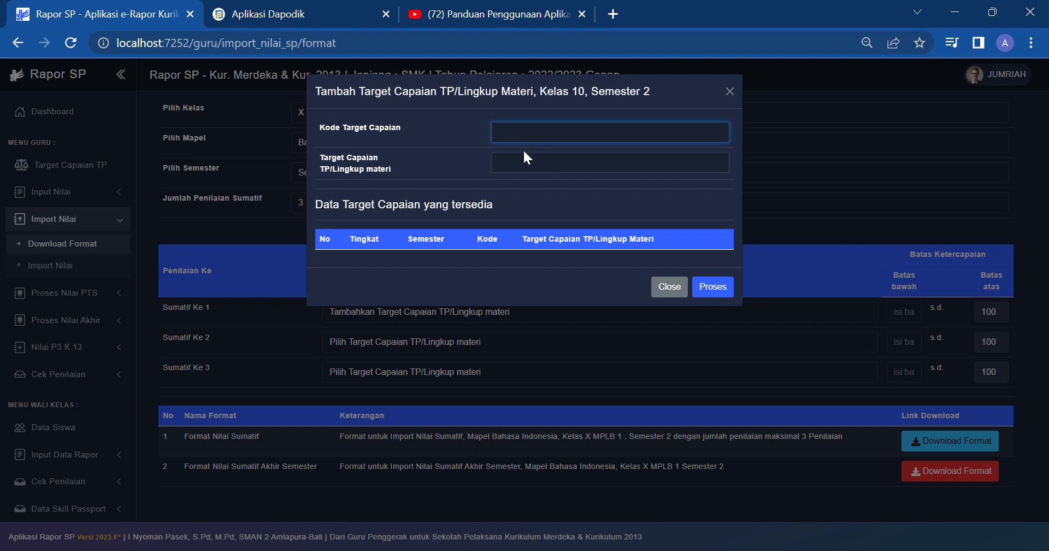
{"action": "type", "text": "1"}
{"action": "left_click", "coordinate": [525, 158]}
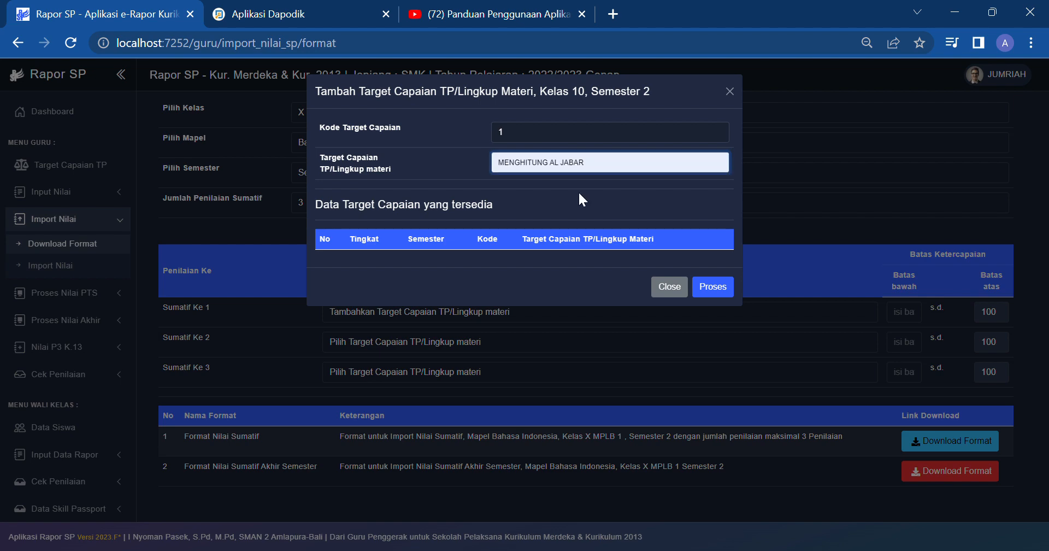
{"action": "left_click", "coordinate": [586, 197]}
{"action": "left_click", "coordinate": [710, 295]}
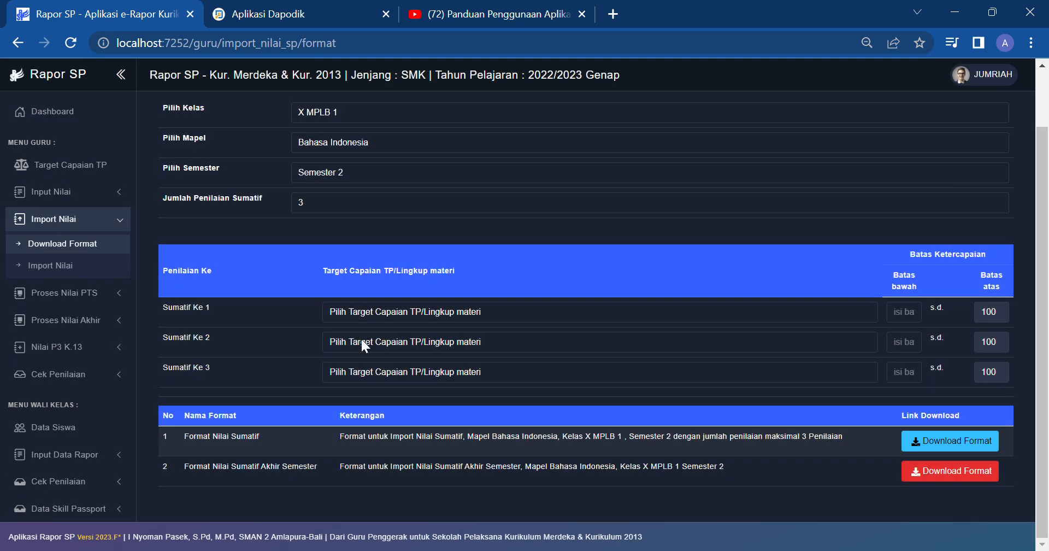
Step: Add learning targets 2 'GDLFGNLSKJ' and 3 'DJFKSJDBG'
{"action": "left_click", "coordinate": [370, 310]}
{"action": "left_click", "coordinate": [368, 352]}
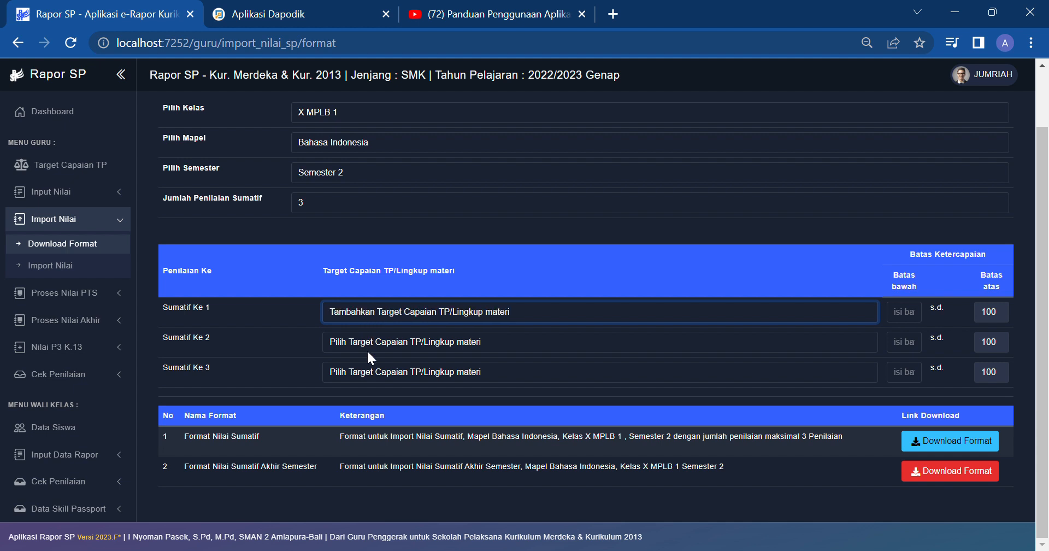
{"action": "type", "text": "2"}
{"action": "key", "text": "Tab"}
{"action": "type", "text": "GDLFGNLSKJ"}
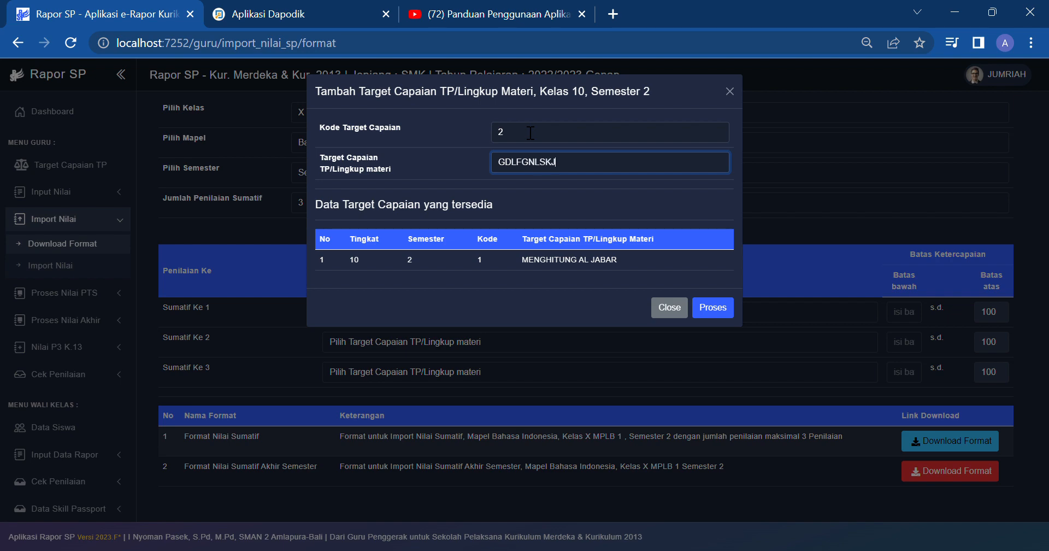
{"action": "left_click", "coordinate": [711, 309]}
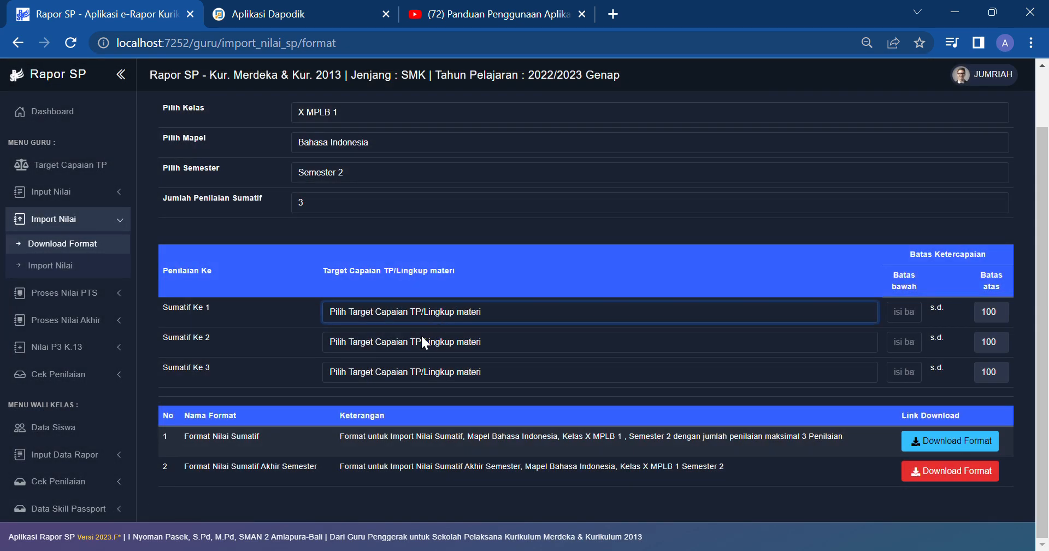
{"action": "left_click", "coordinate": [409, 366]}
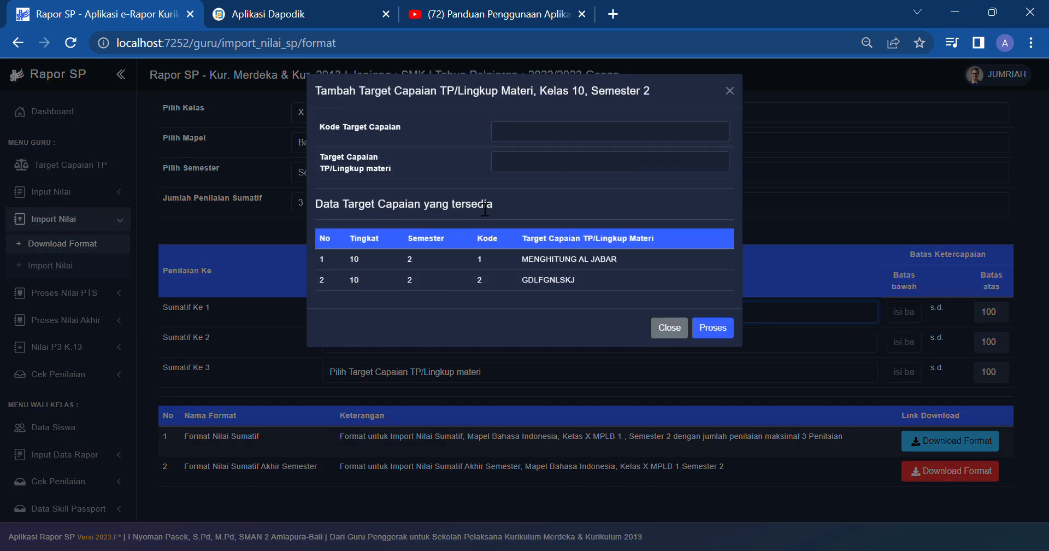
{"action": "left_click", "coordinate": [565, 139]}
{"action": "type", "text": "3"}
{"action": "key", "text": "Tab"}
{"action": "type", "text": "DJFKSJDBG"}
{"action": "left_click", "coordinate": [727, 329]}
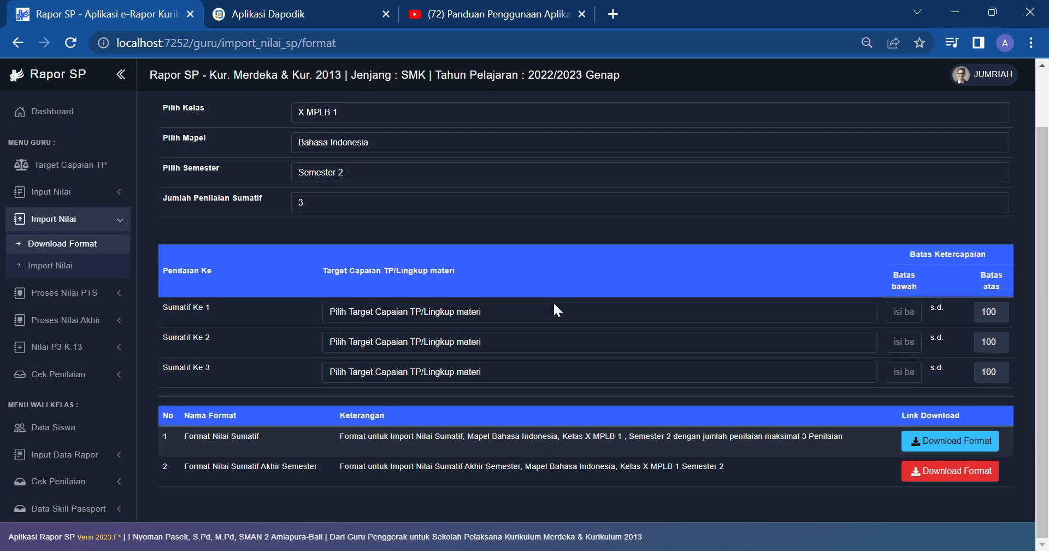
Step: Assign MENGHITUNG AL JABAR, GDLFGNLSKJ and DJFKSJDBG to Sumatif Ke 1, 2 and 3
{"action": "left_click", "coordinate": [523, 342]}
{"action": "left_click", "coordinate": [485, 341]}
{"action": "left_click", "coordinate": [479, 377]}
{"action": "left_click", "coordinate": [471, 371]}
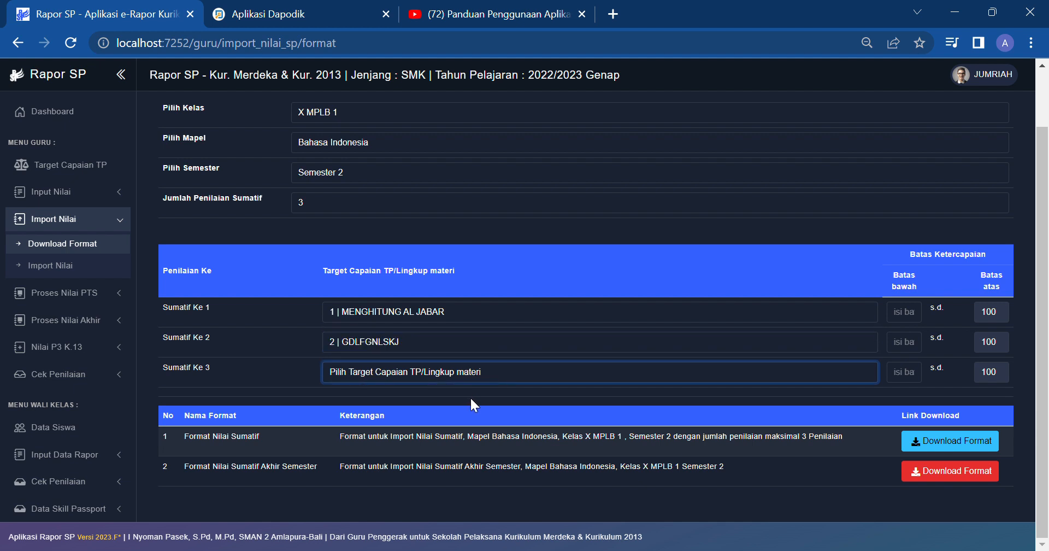
{"action": "left_click", "coordinate": [470, 418]}
Step: Enter a lower bound (Batas bawah) of 75 for each summative assessment
{"action": "left_click", "coordinate": [906, 319]}
{"action": "key", "text": "Tab"}
{"action": "type", "text": "75"}
{"action": "key", "text": "Tab"}
{"action": "type", "text": "75"}
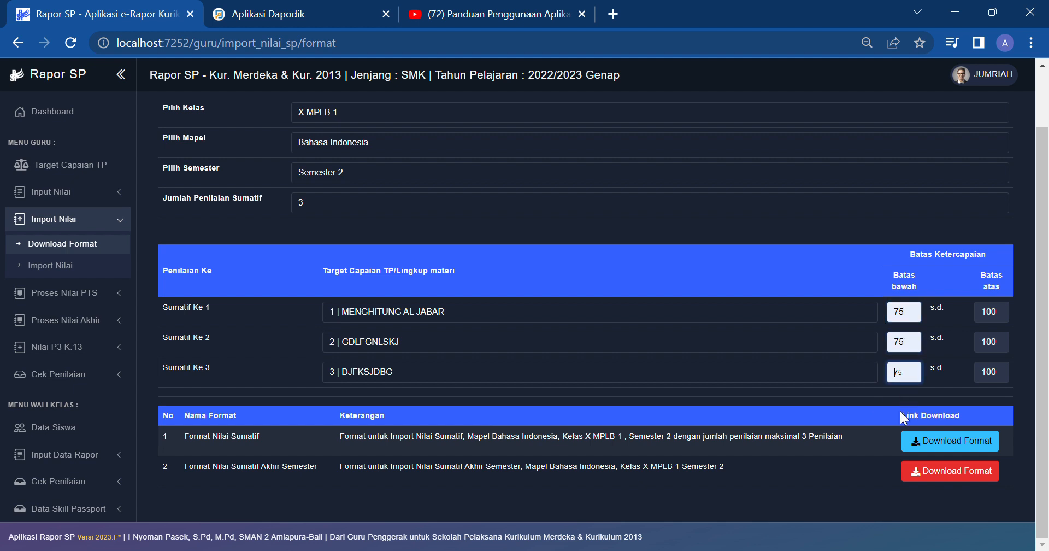
Step: Download the Format Nilai Sumatif and Format Nilai Sumatif Akhir Semester templates
{"action": "left_click", "coordinate": [949, 444]}
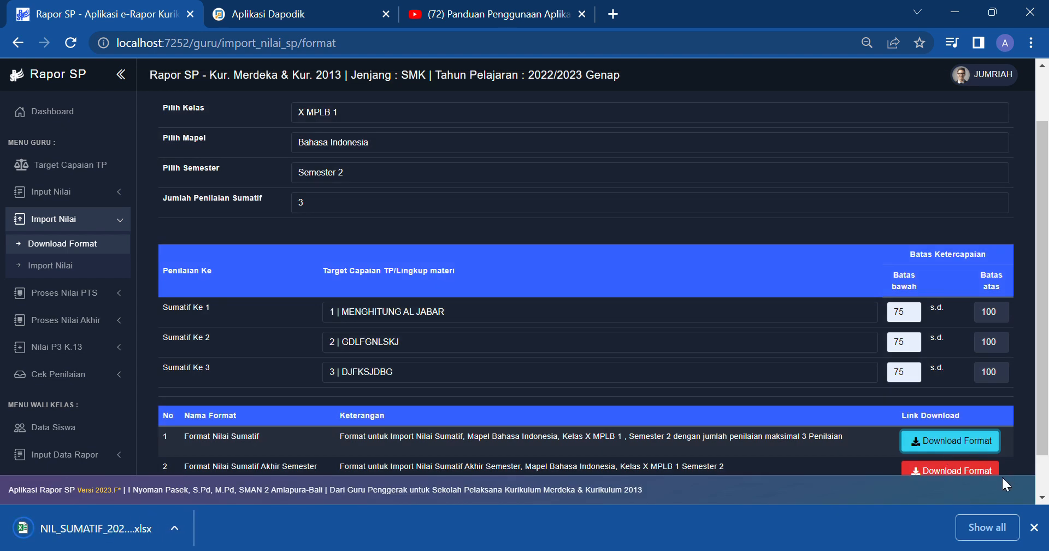
{"action": "left_click", "coordinate": [1035, 527]}
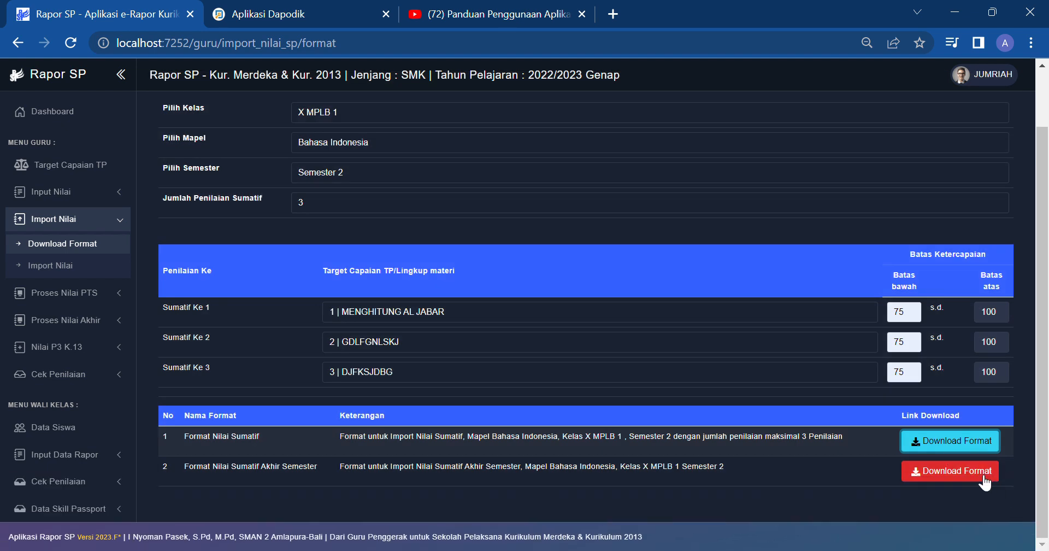
{"action": "left_click", "coordinate": [984, 476]}
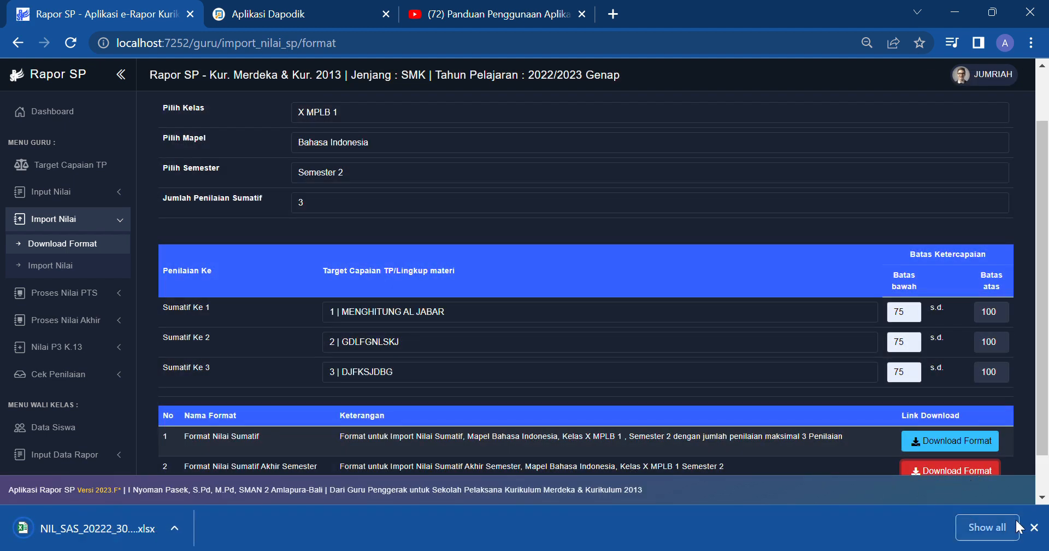
{"action": "left_click", "coordinate": [1034, 528]}
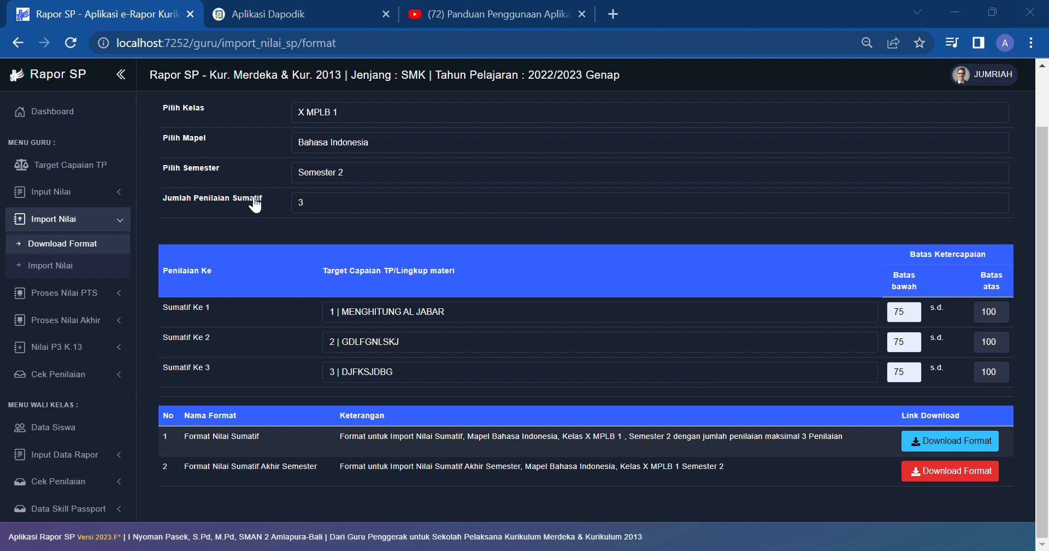
Step: Import the filled Nilai Sumatif spreadsheet on the Import Nilai page
{"action": "left_click", "coordinate": [126, 112]}
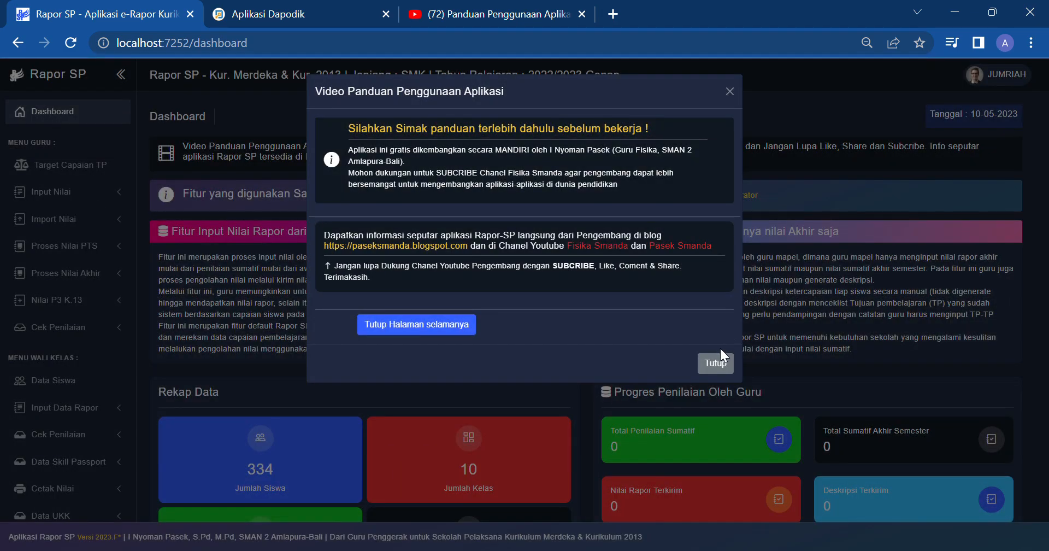
{"action": "left_click", "coordinate": [719, 358]}
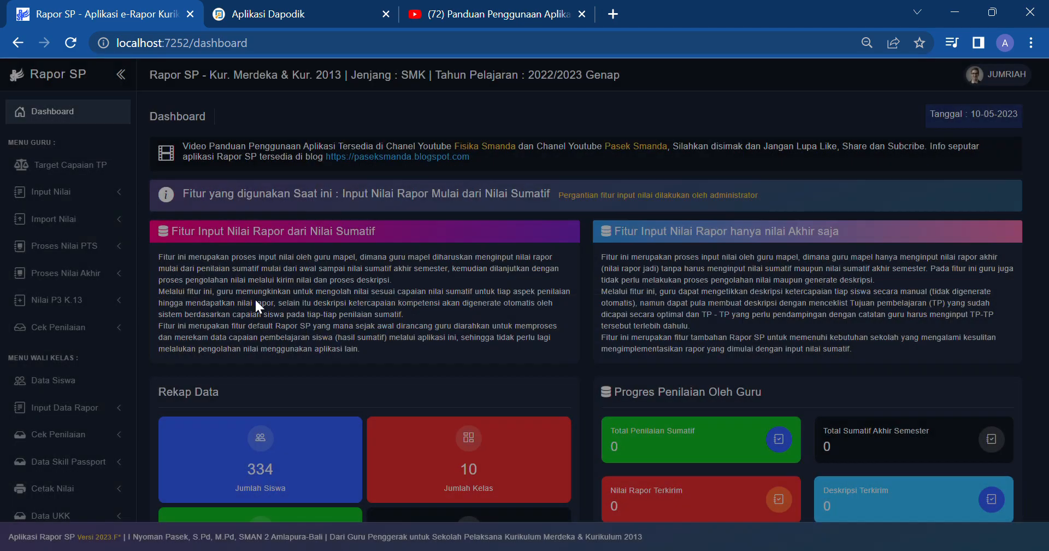
{"action": "left_click", "coordinate": [93, 220]}
{"action": "left_click", "coordinate": [94, 270]}
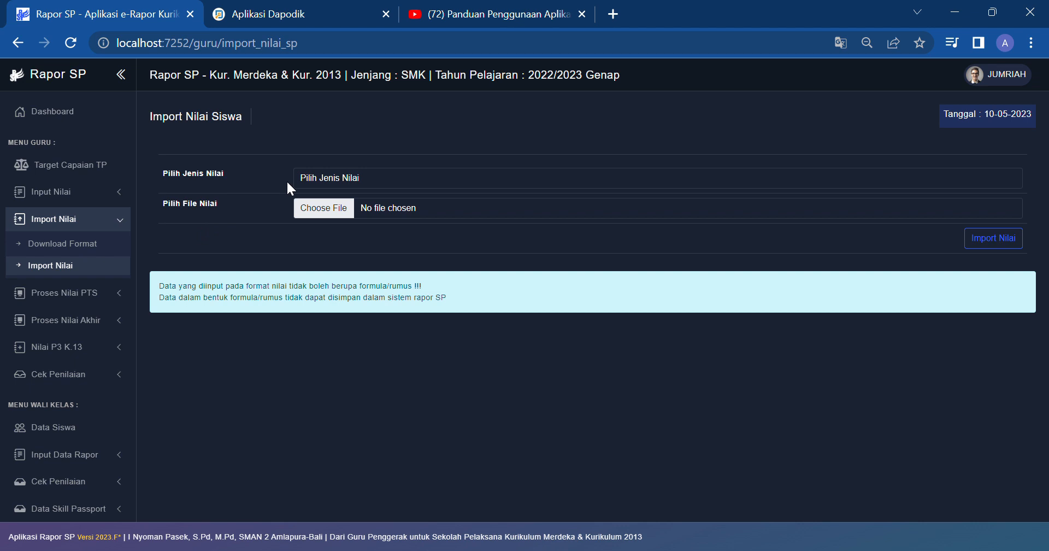
{"action": "left_click", "coordinate": [300, 179]}
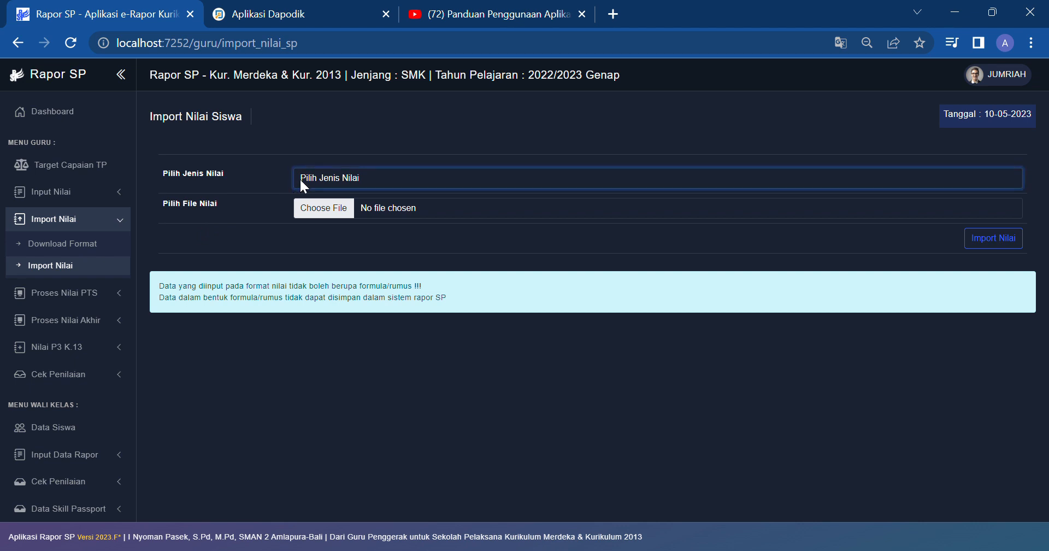
{"action": "left_click", "coordinate": [322, 214]}
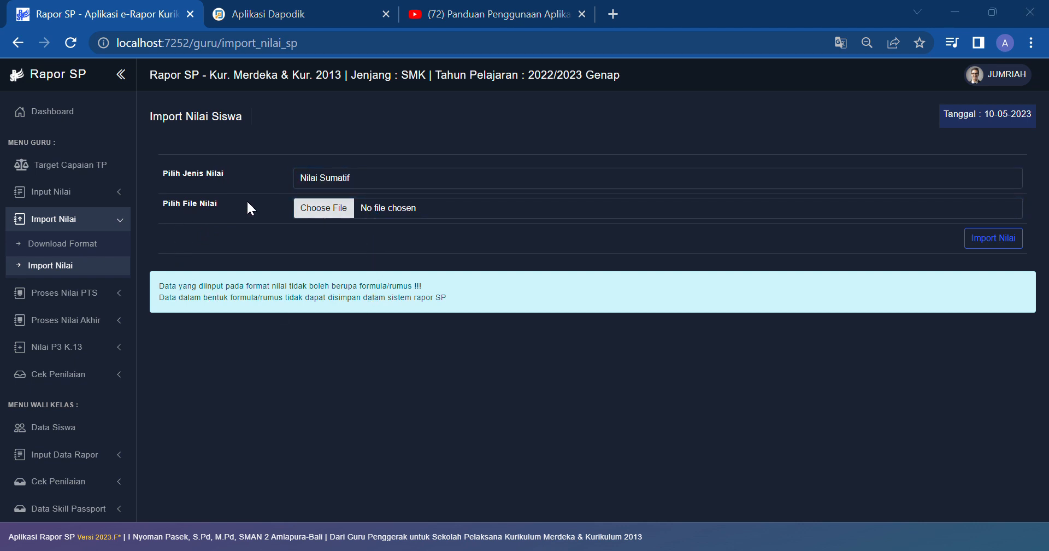
{"action": "left_click", "coordinate": [396, 336]}
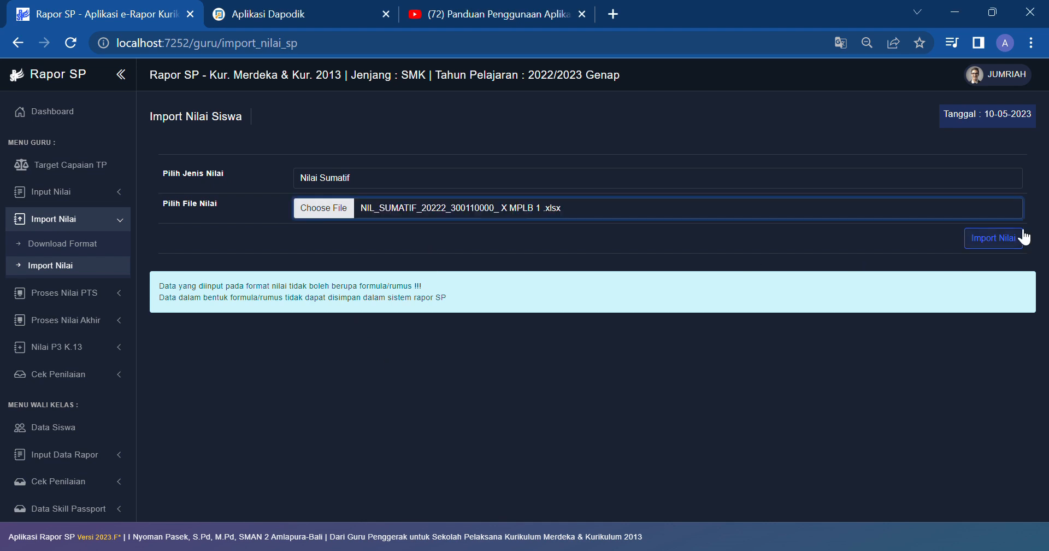
{"action": "left_click", "coordinate": [1017, 239]}
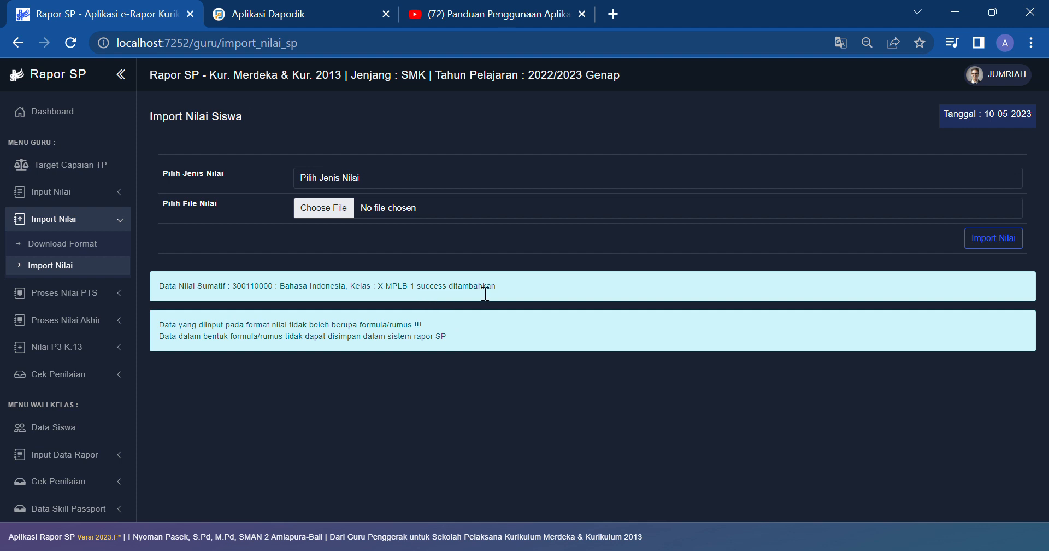
Step: Import the filled Nilai Sumatif Akhir Semester spreadsheet
{"action": "left_click", "coordinate": [407, 177]}
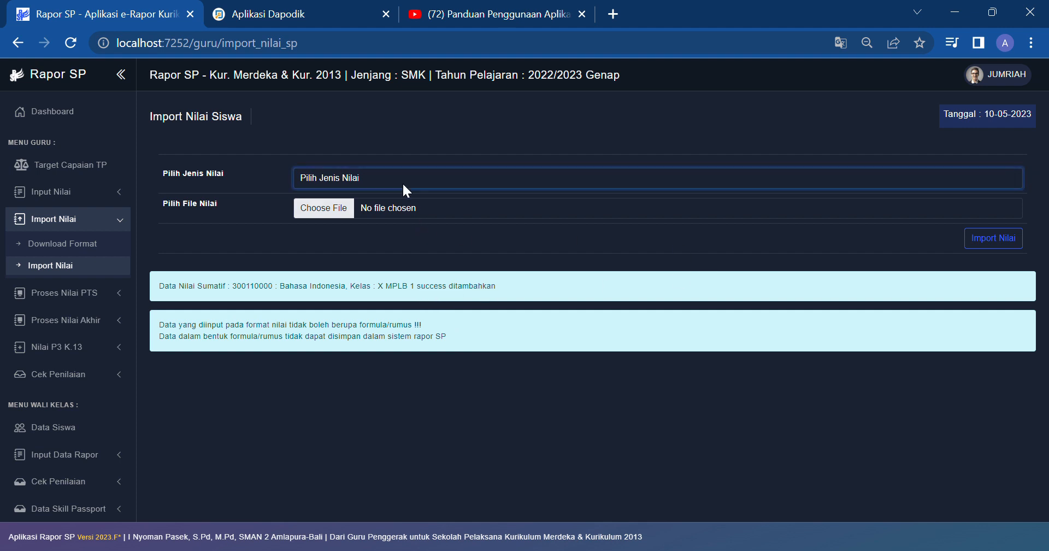
{"action": "left_click", "coordinate": [399, 208]}
{"action": "key", "text": "Down"}
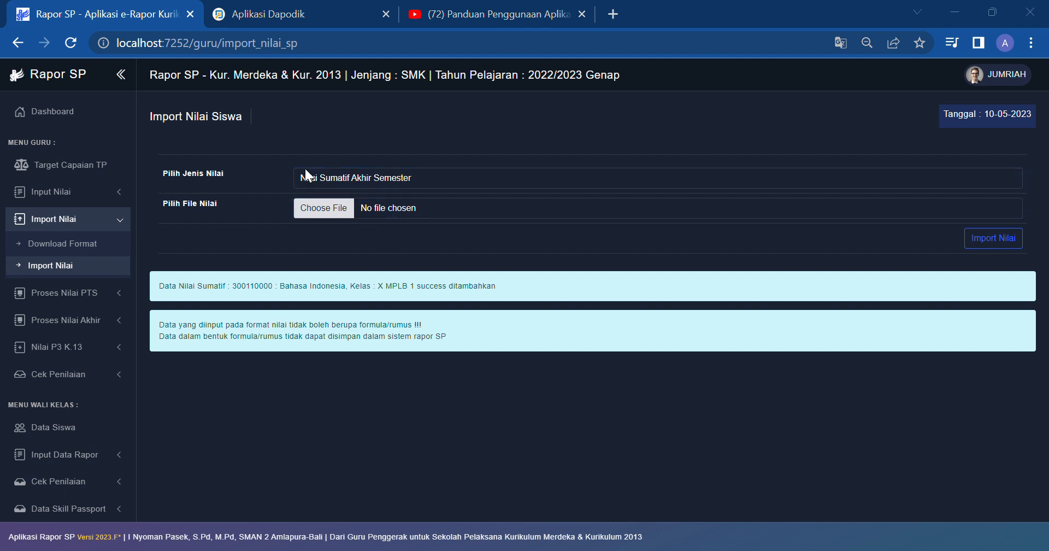
{"action": "left_click", "coordinate": [393, 368]}
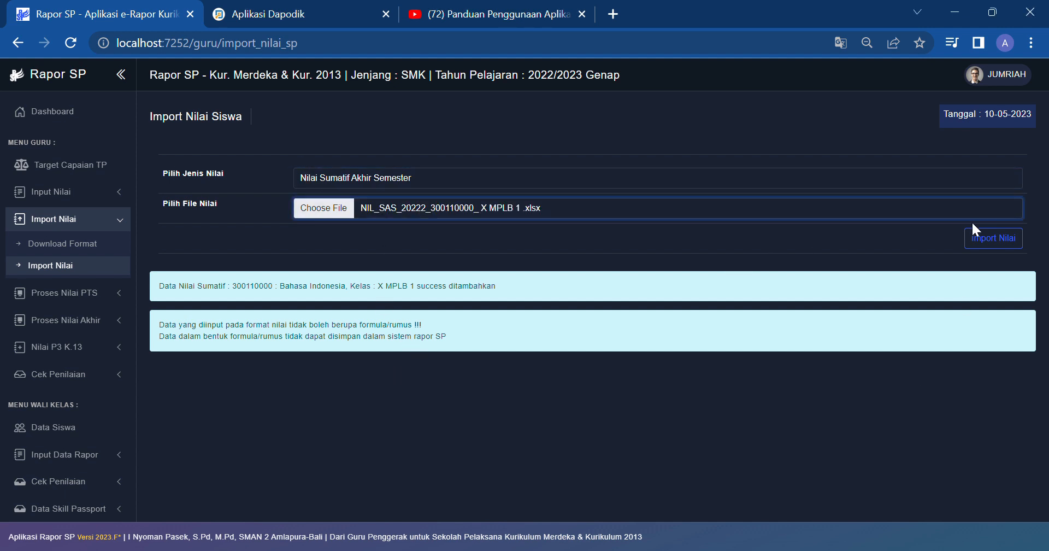
{"action": "left_click", "coordinate": [995, 241]}
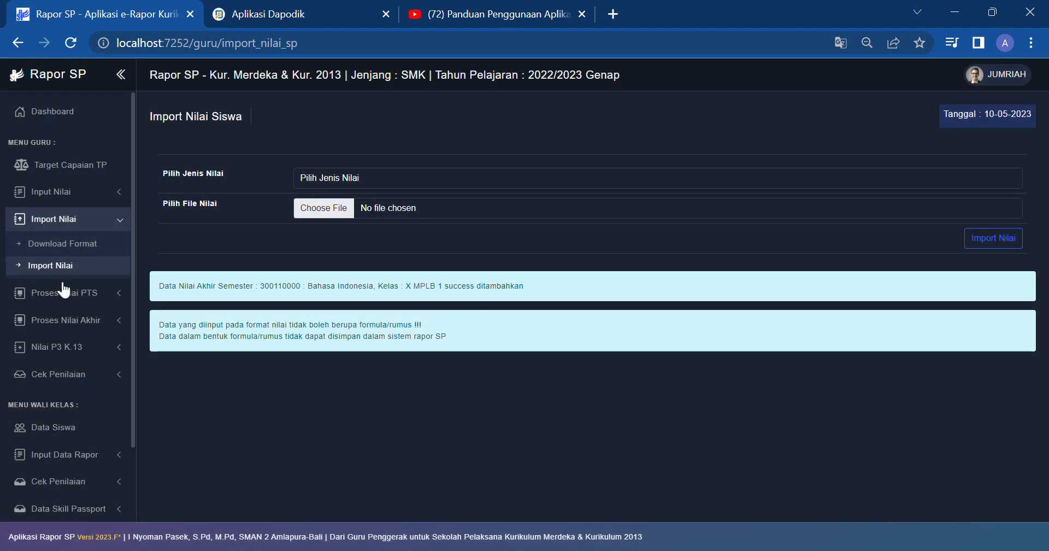
Step: Load the final score table for X MPLB 1, Bahasa Indonesia, Semester 2
{"action": "left_click", "coordinate": [38, 220]}
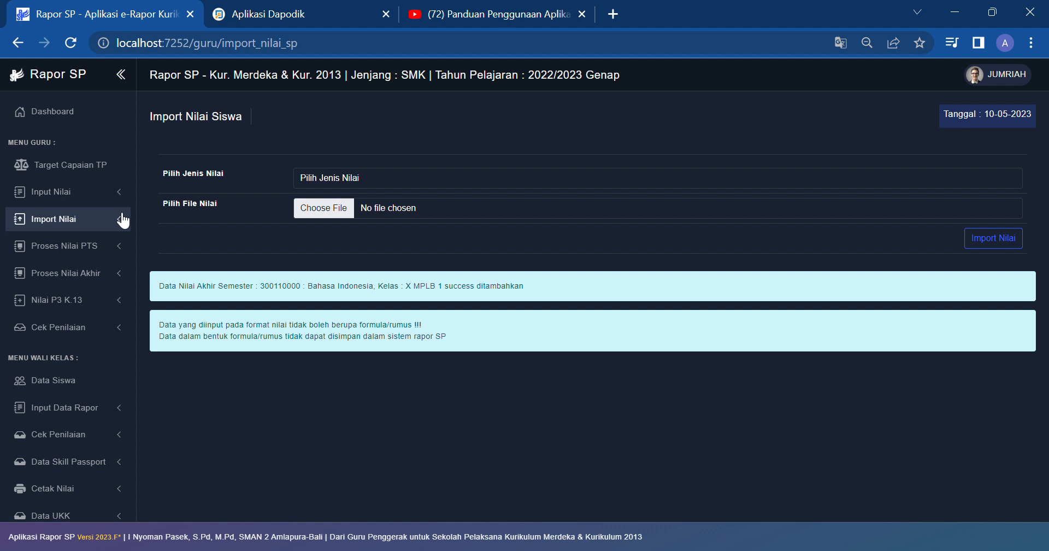
{"action": "left_click", "coordinate": [107, 282]}
{"action": "left_click", "coordinate": [107, 297]}
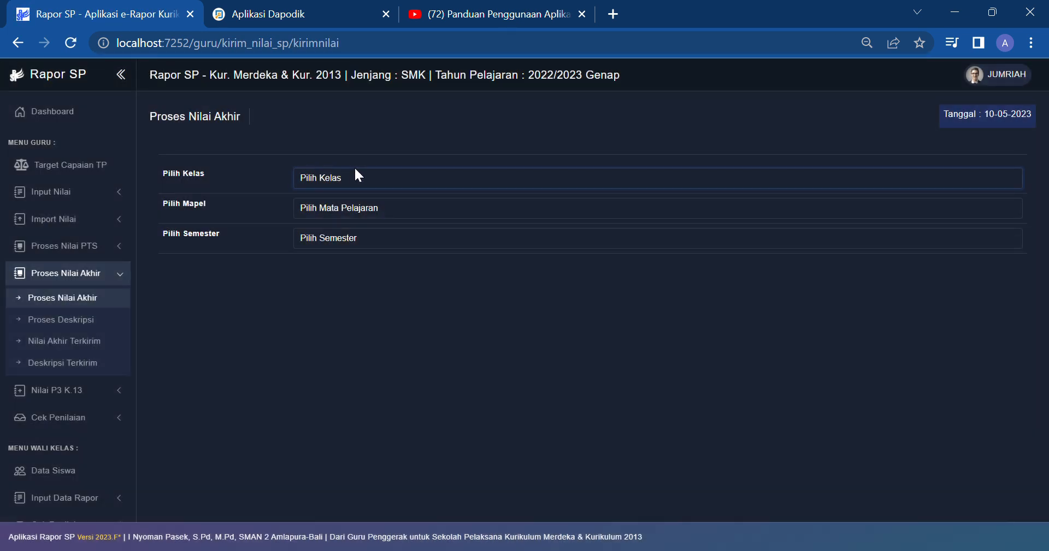
{"action": "left_click", "coordinate": [355, 172]}
{"action": "left_click", "coordinate": [346, 204]}
{"action": "left_click", "coordinate": [342, 233]}
{"action": "left_click", "coordinate": [329, 232]}
{"action": "left_click", "coordinate": [326, 265]}
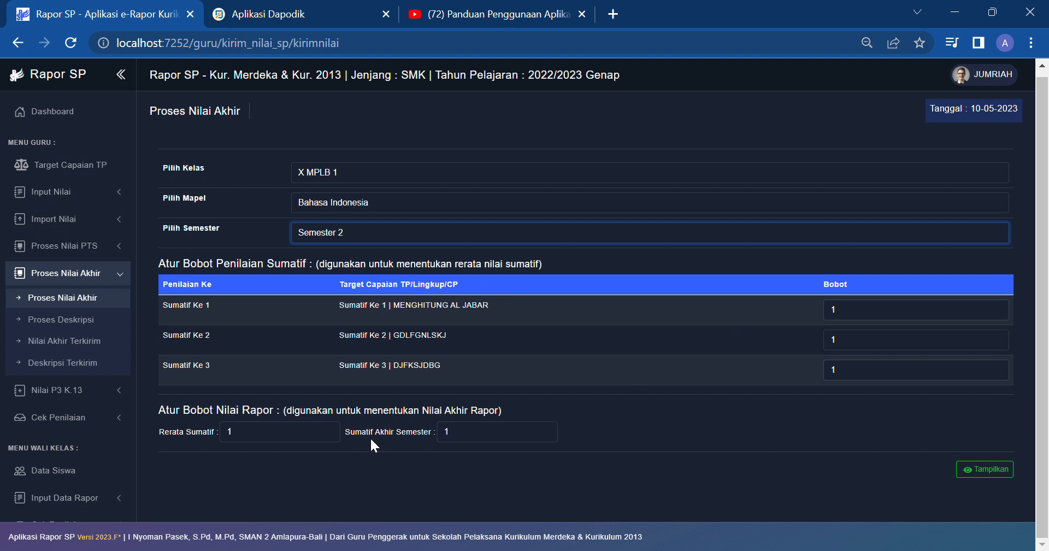
{"action": "left_click", "coordinate": [969, 469]}
Step: Send the students' final report scores of 88 with Kirim Nilai
{"action": "scroll", "coordinate": [615, 245], "scroll_direction": "down", "scroll_amount": 9}
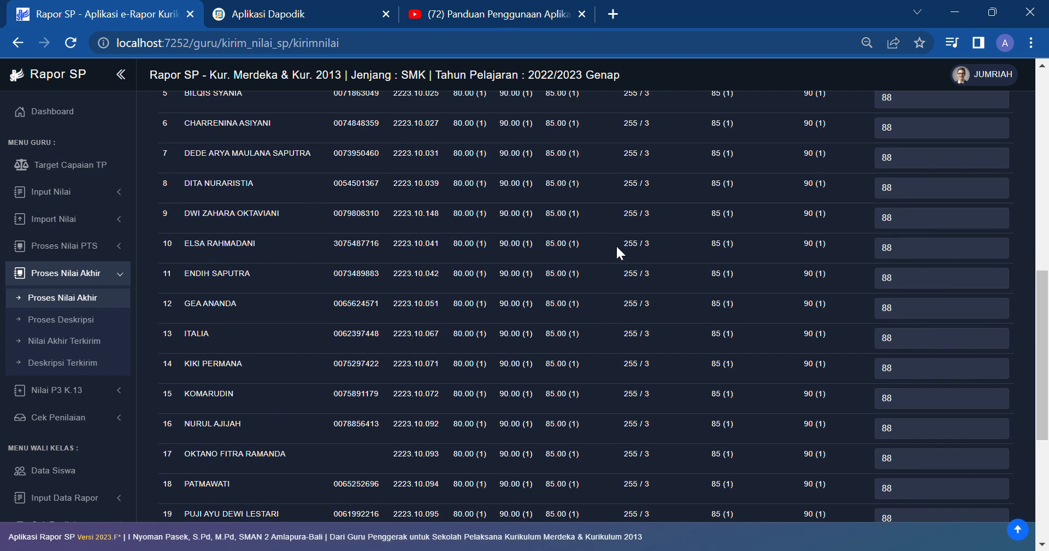
{"action": "scroll", "coordinate": [616, 244], "scroll_direction": "up", "scroll_amount": 6}
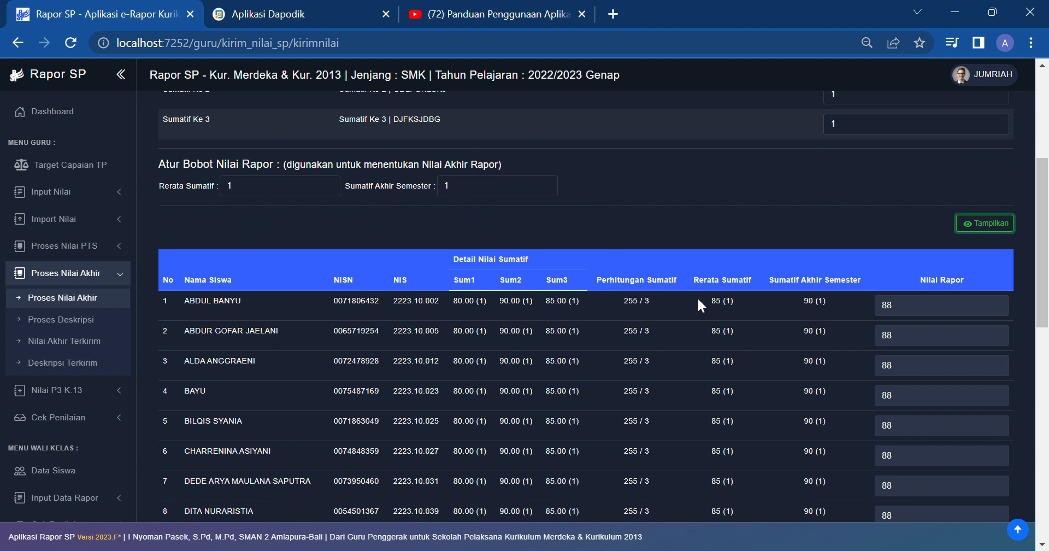
{"action": "scroll", "coordinate": [815, 314], "scroll_direction": "down", "scroll_amount": 10}
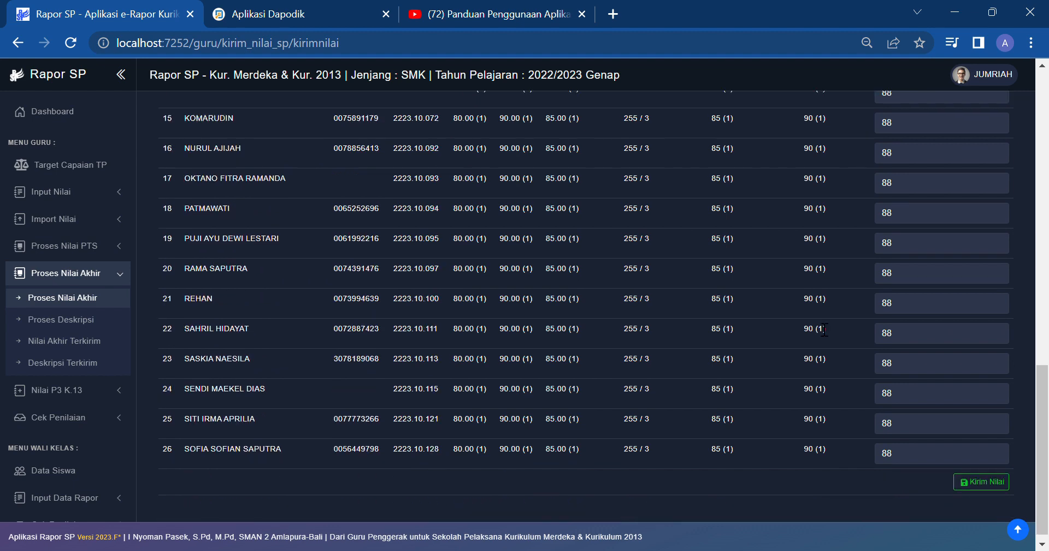
{"action": "left_click", "coordinate": [981, 474]}
{"action": "left_click", "coordinate": [70, 321]}
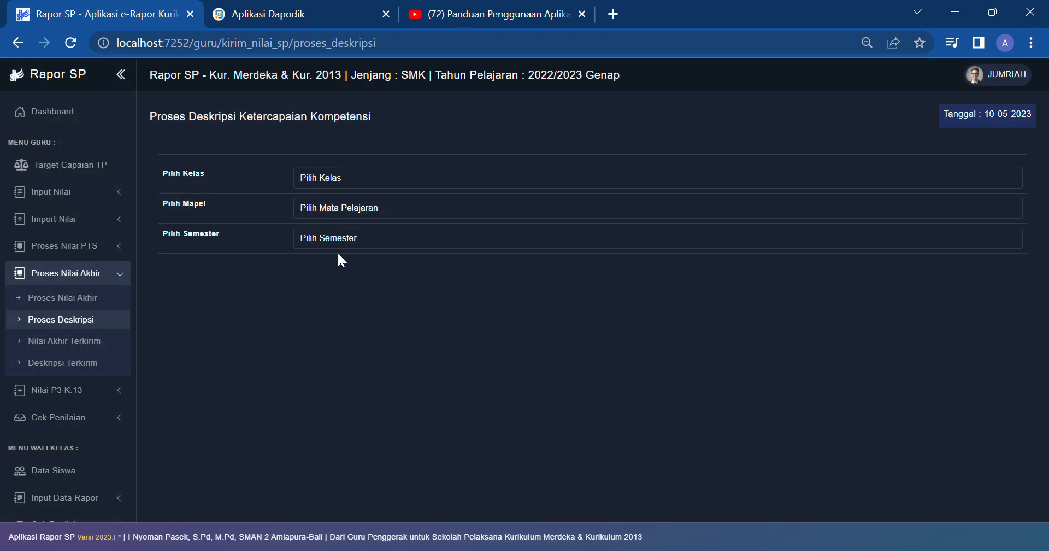
Step: Load X MPLB 1, Bahasa Indonesia, Semester 2 descriptions and save them with Kirim Deskripsi
{"action": "left_click", "coordinate": [1020, 386]}
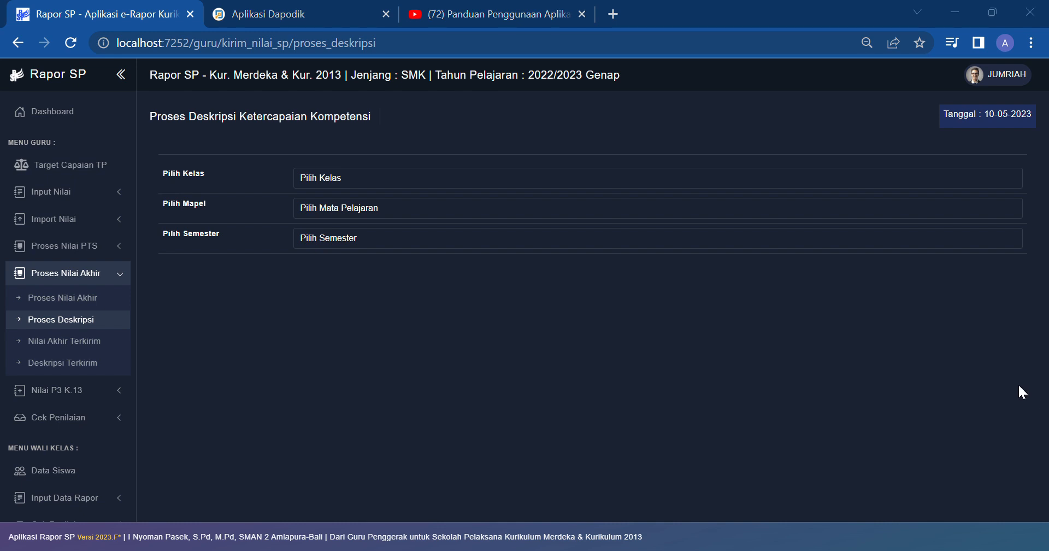
{"action": "left_click", "coordinate": [370, 179]}
{"action": "left_click", "coordinate": [367, 198]}
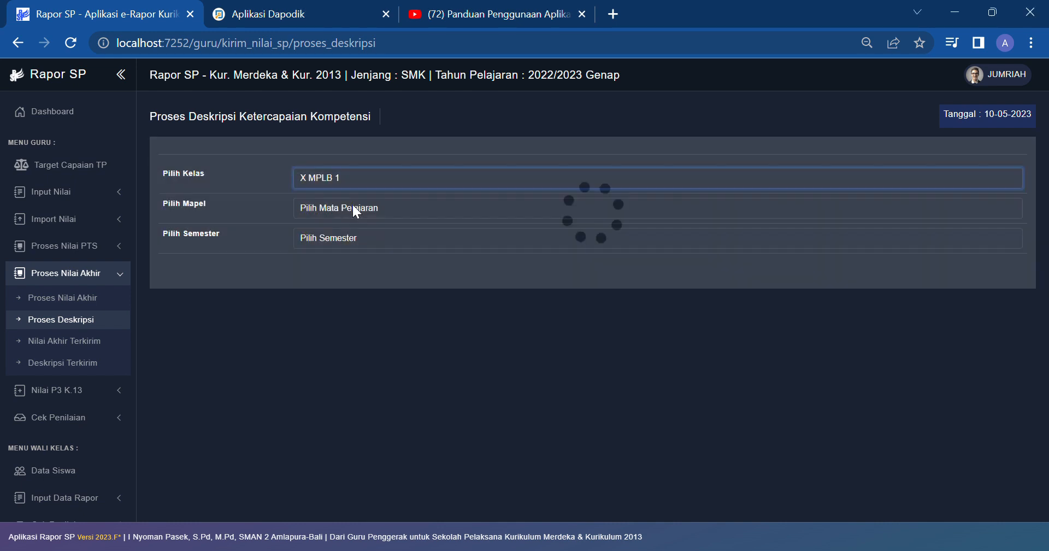
{"action": "left_click", "coordinate": [358, 230]}
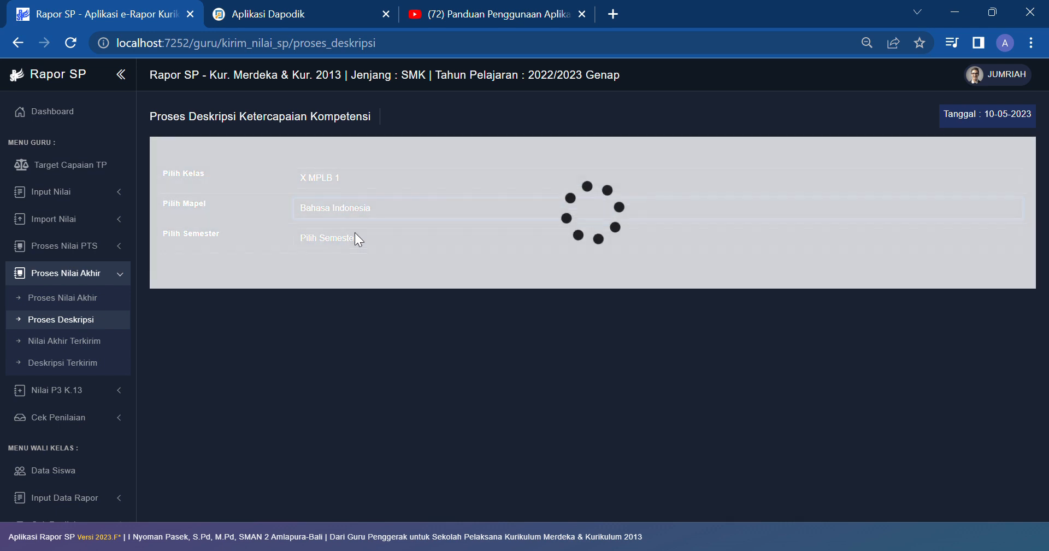
{"action": "left_click", "coordinate": [353, 268]}
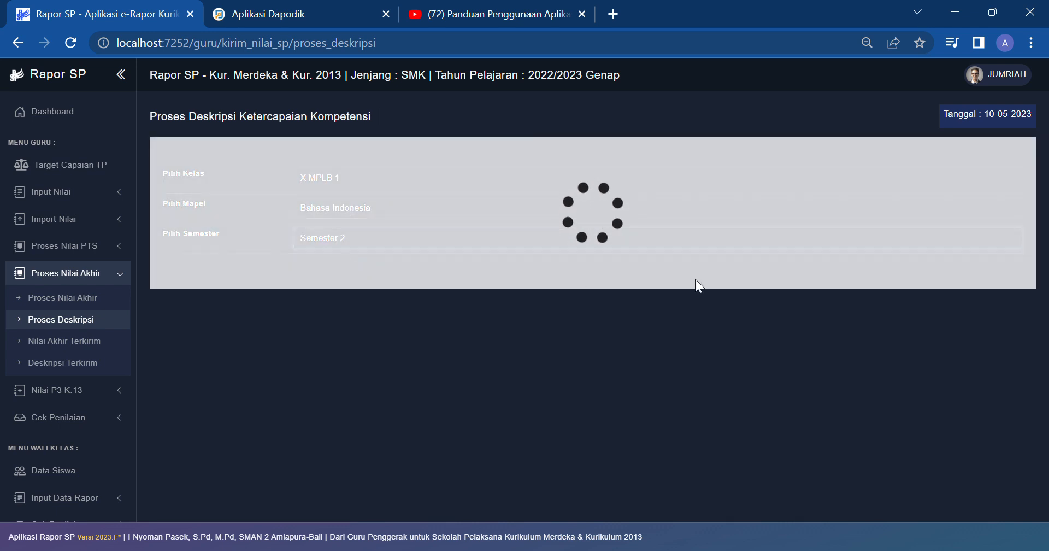
{"action": "scroll", "coordinate": [744, 316], "scroll_direction": "down", "scroll_amount": 20}
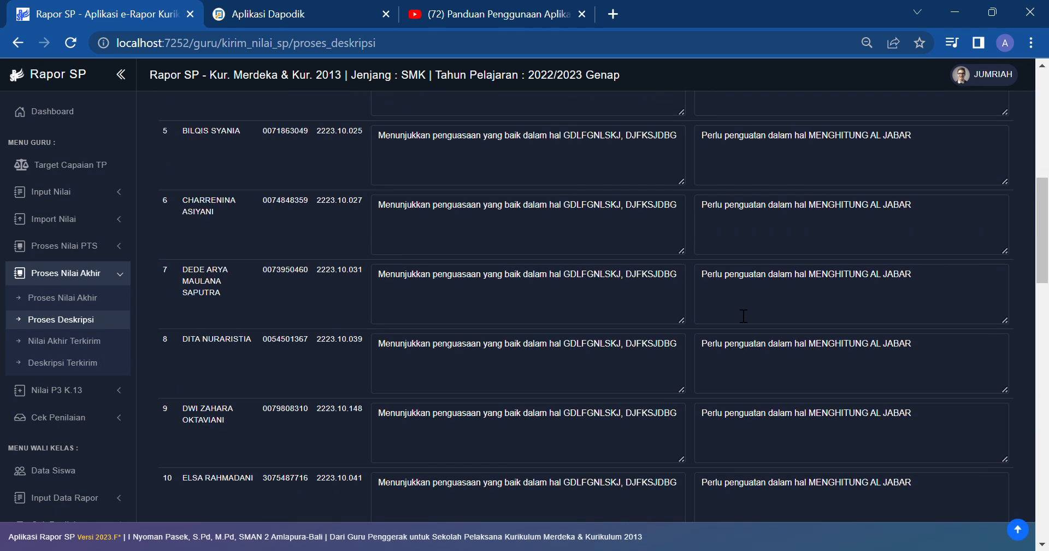
{"action": "left_click", "coordinate": [979, 472]}
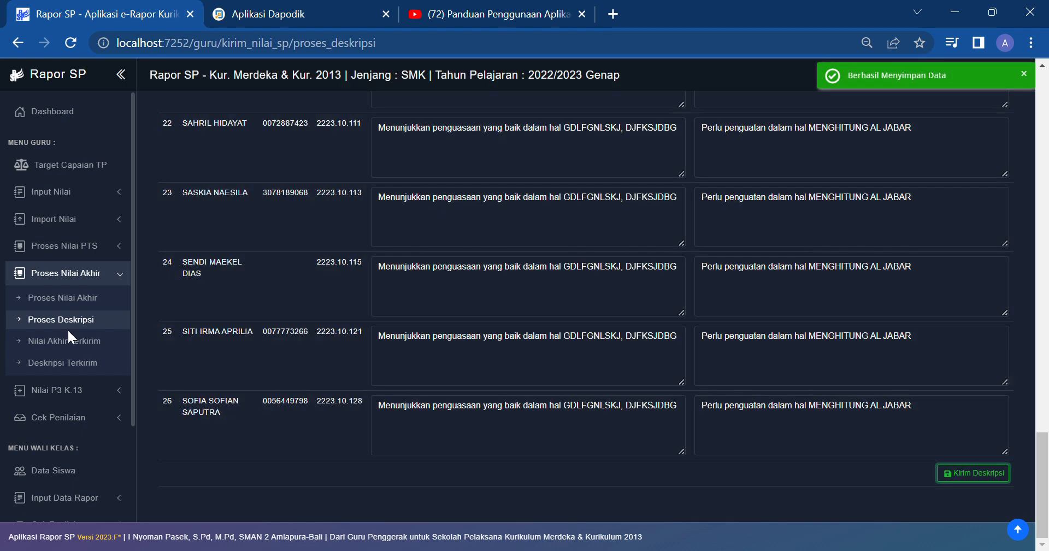
{"action": "left_click", "coordinate": [65, 340]}
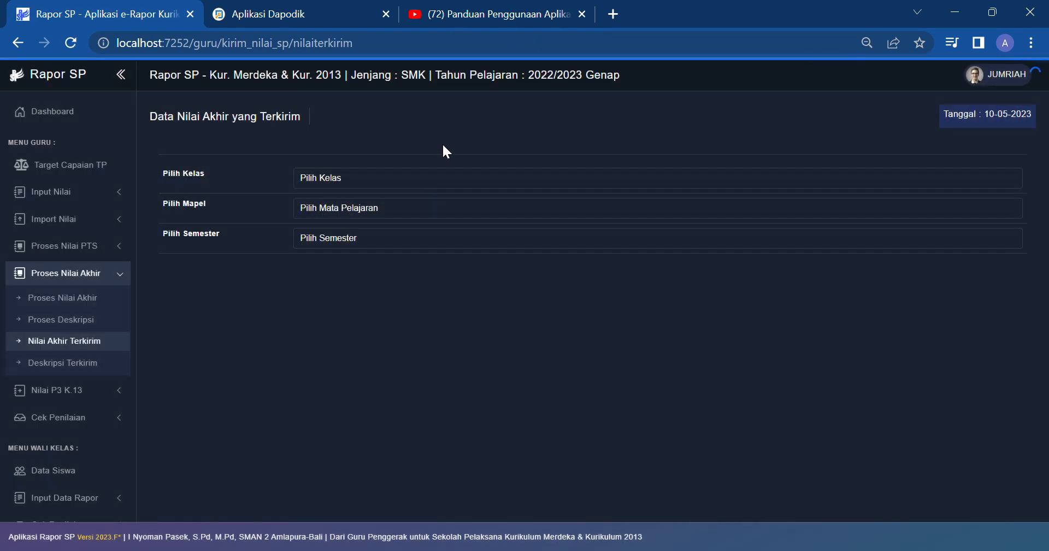
Step: Show the sent final grades for X MPLB 1, Bahasa Indonesia, Semester 2
{"action": "left_click", "coordinate": [437, 171]}
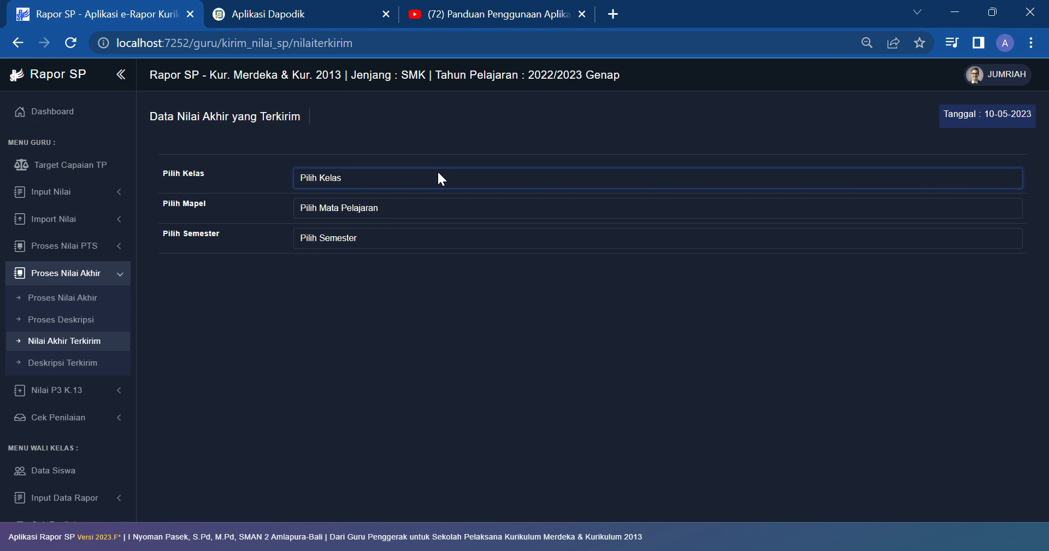
{"action": "left_click", "coordinate": [402, 208]}
{"action": "left_click", "coordinate": [389, 234]}
{"action": "left_click", "coordinate": [359, 251]}
{"action": "left_click", "coordinate": [356, 274]}
{"action": "scroll", "coordinate": [520, 360], "scroll_direction": "down", "scroll_amount": 5}
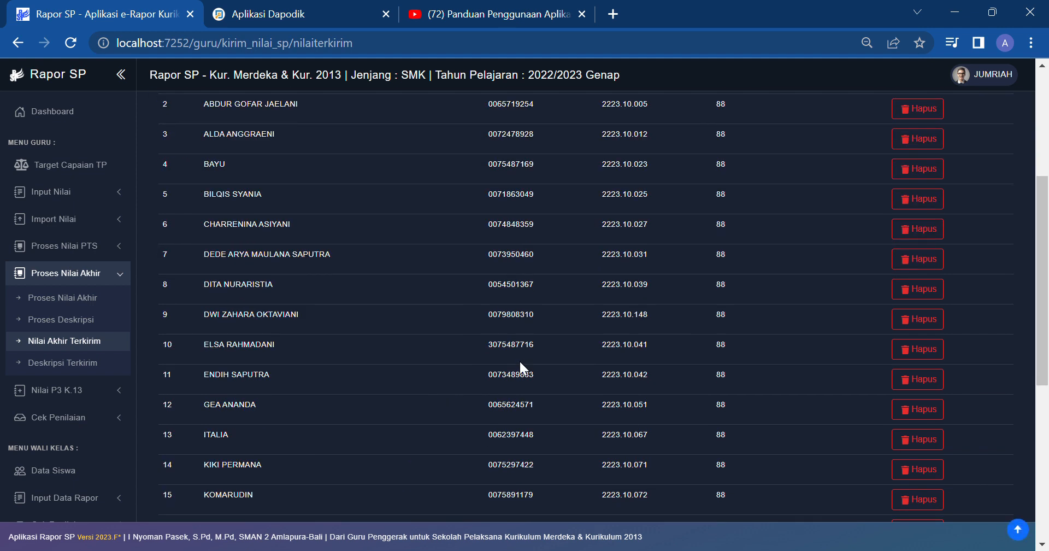
Step: Show the sent descriptions for Bahasa Indonesia, Semester 2 and expand the Nilai P3 K.13 section
{"action": "left_click", "coordinate": [42, 371]}
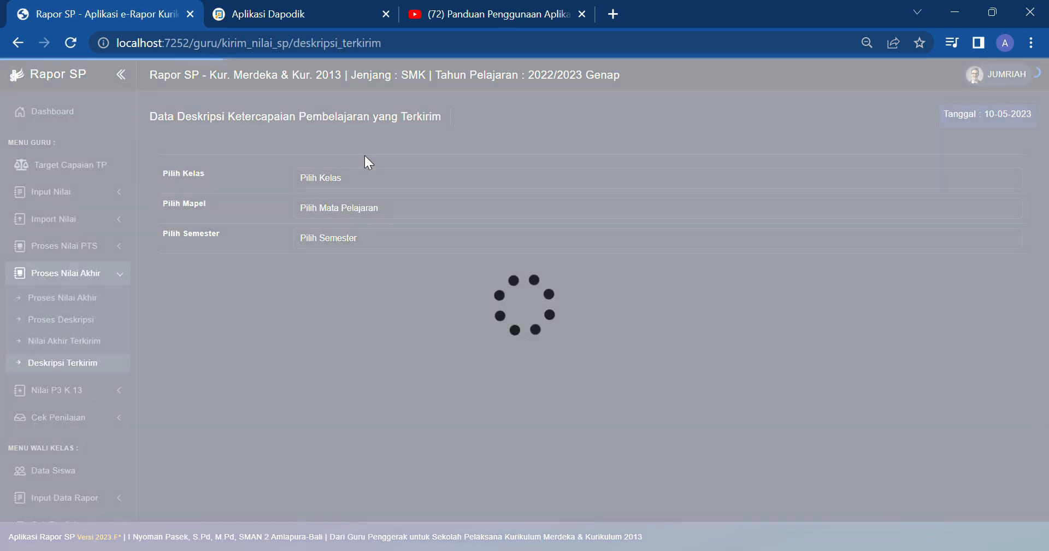
{"action": "left_click", "coordinate": [336, 206]}
{"action": "left_click", "coordinate": [328, 233]}
{"action": "left_click", "coordinate": [337, 240]}
{"action": "left_click", "coordinate": [334, 259]}
{"action": "scroll", "coordinate": [507, 357], "scroll_direction": "down", "scroll_amount": 12}
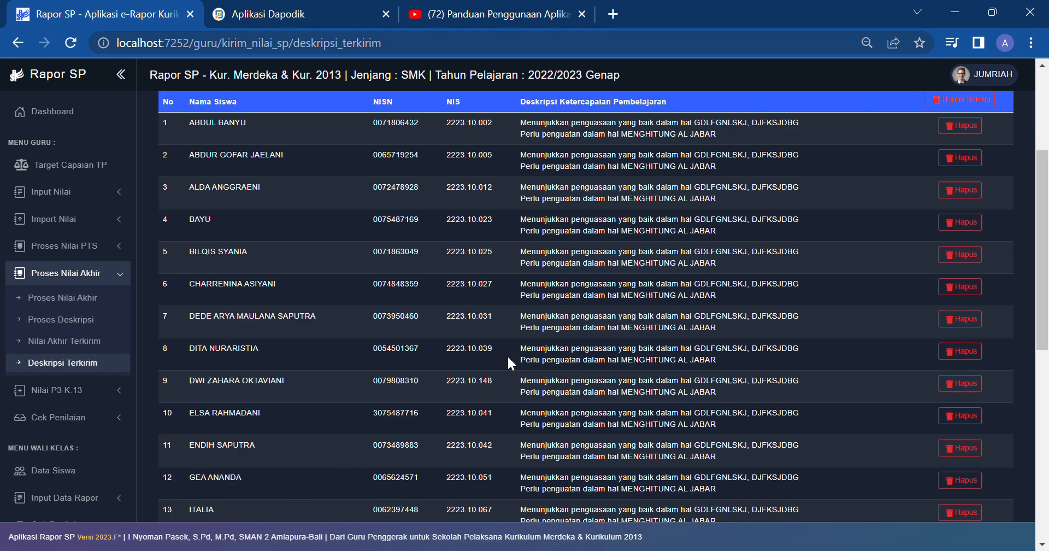
{"action": "scroll", "coordinate": [455, 357], "scroll_direction": "up", "scroll_amount": 3}
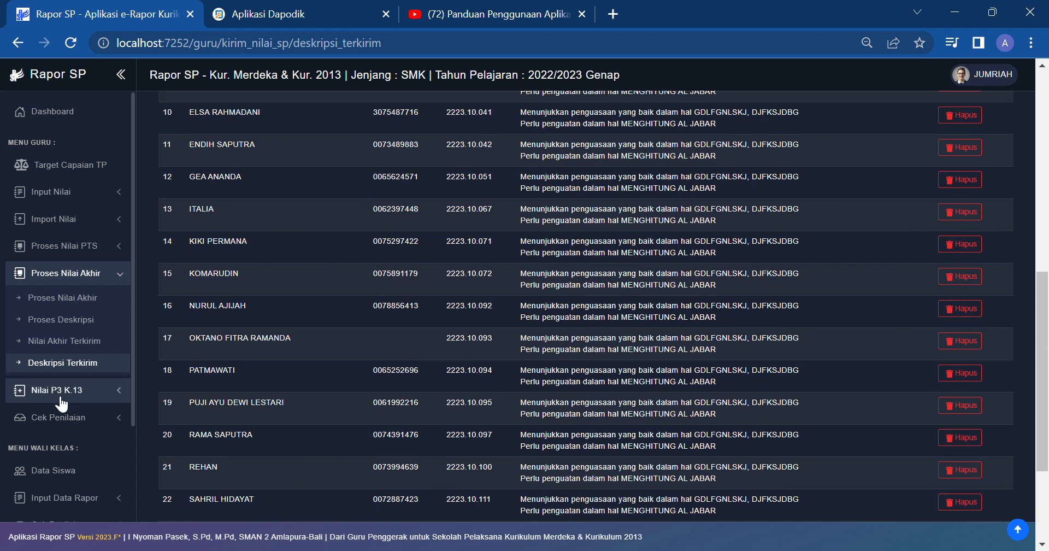
{"action": "scroll", "coordinate": [66, 372], "scroll_direction": "down", "scroll_amount": 4}
{"action": "scroll", "coordinate": [80, 186], "scroll_direction": "up", "scroll_amount": 2}
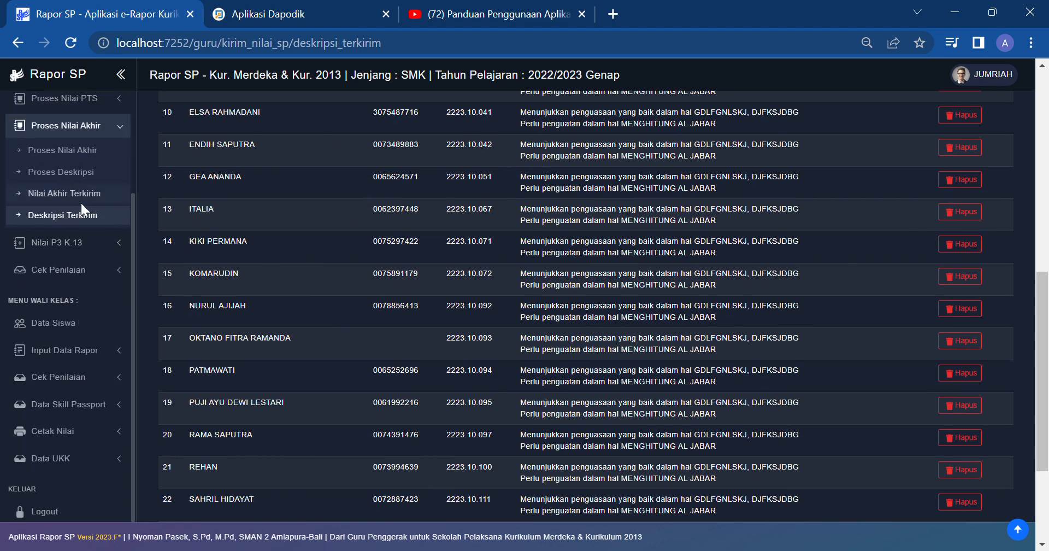
{"action": "left_click", "coordinate": [105, 124]}
{"action": "left_click", "coordinate": [111, 158]}
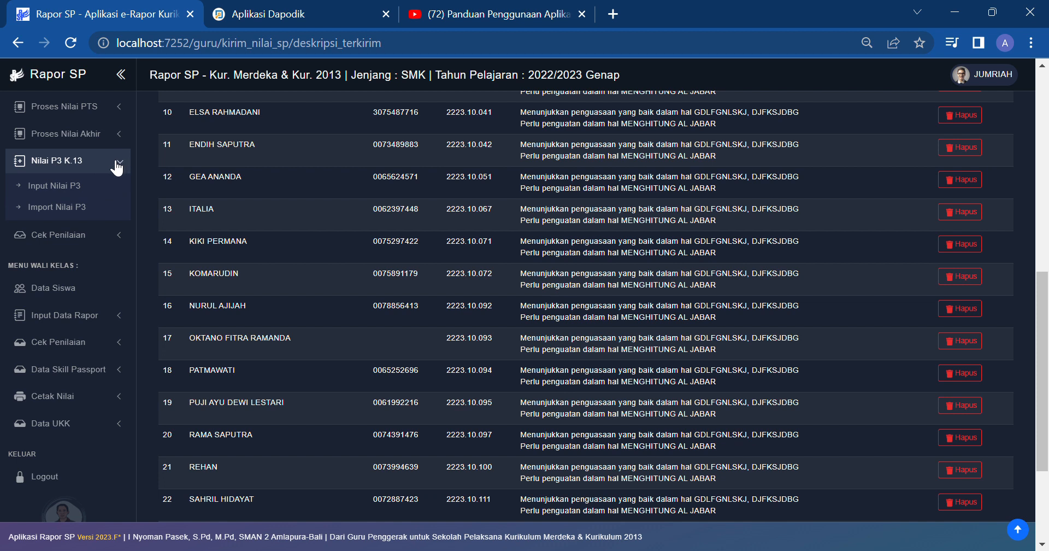
Step: Load Input Nilai P3 for XI OTKP 1 with the faith and noble character dimension
{"action": "left_click", "coordinate": [82, 188]}
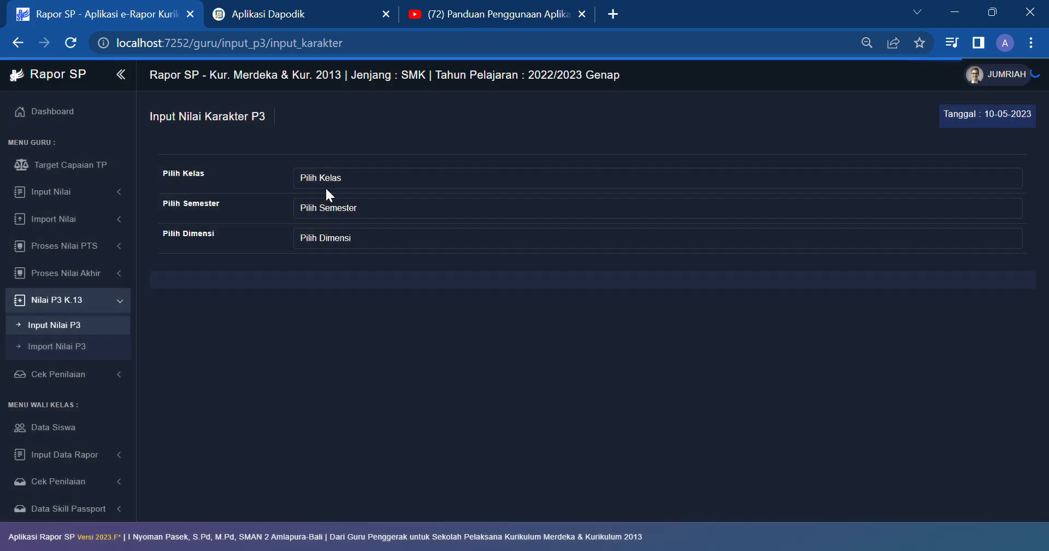
{"action": "left_click", "coordinate": [324, 260]}
{"action": "left_click", "coordinate": [335, 207]}
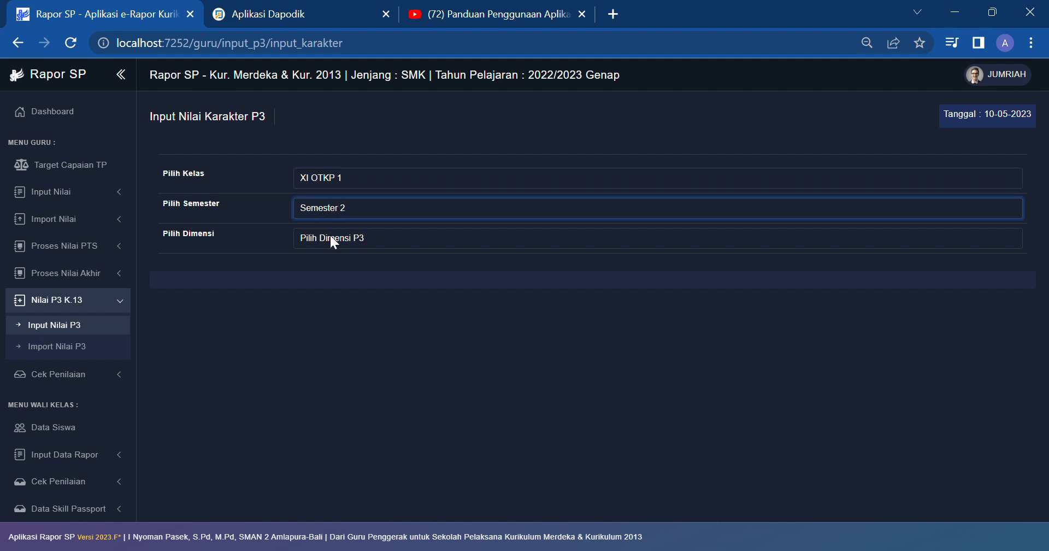
{"action": "left_click", "coordinate": [334, 239]}
{"action": "left_click", "coordinate": [335, 268]}
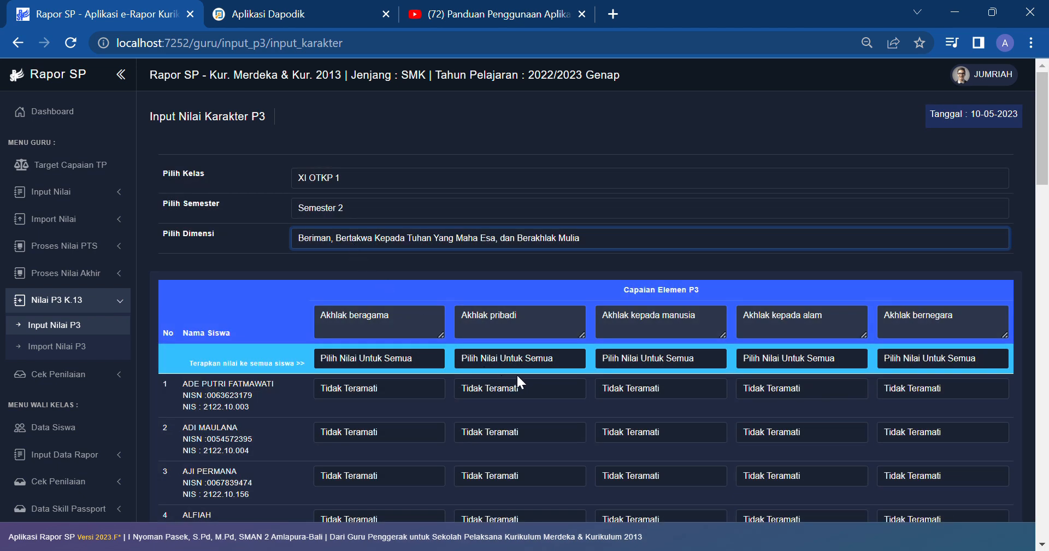
{"action": "scroll", "coordinate": [519, 375], "scroll_direction": "down", "scroll_amount": 1}
Step: Rate the first two students' Akhlak elements and save the P3 ratings with Simpan Data
{"action": "left_click", "coordinate": [431, 306]}
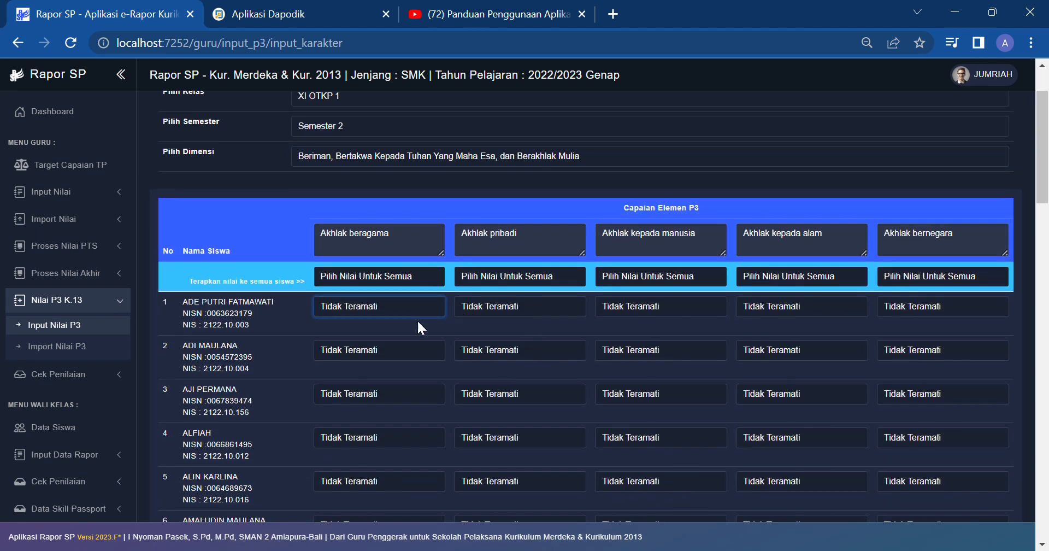
{"action": "left_click", "coordinate": [405, 337]}
{"action": "left_click", "coordinate": [500, 310]}
{"action": "left_click", "coordinate": [517, 354]}
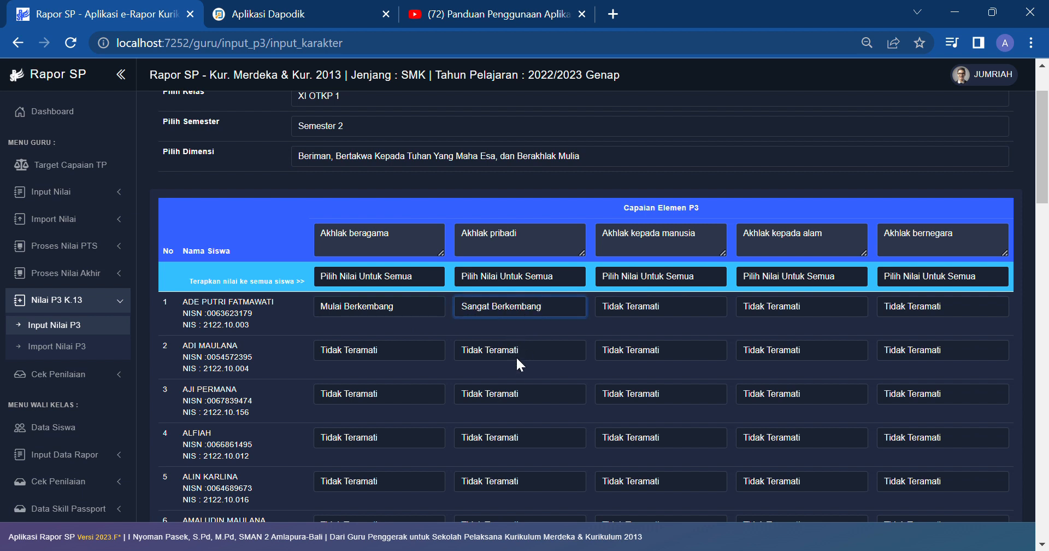
{"action": "left_click", "coordinate": [535, 350]}
{"action": "left_click", "coordinate": [517, 388]}
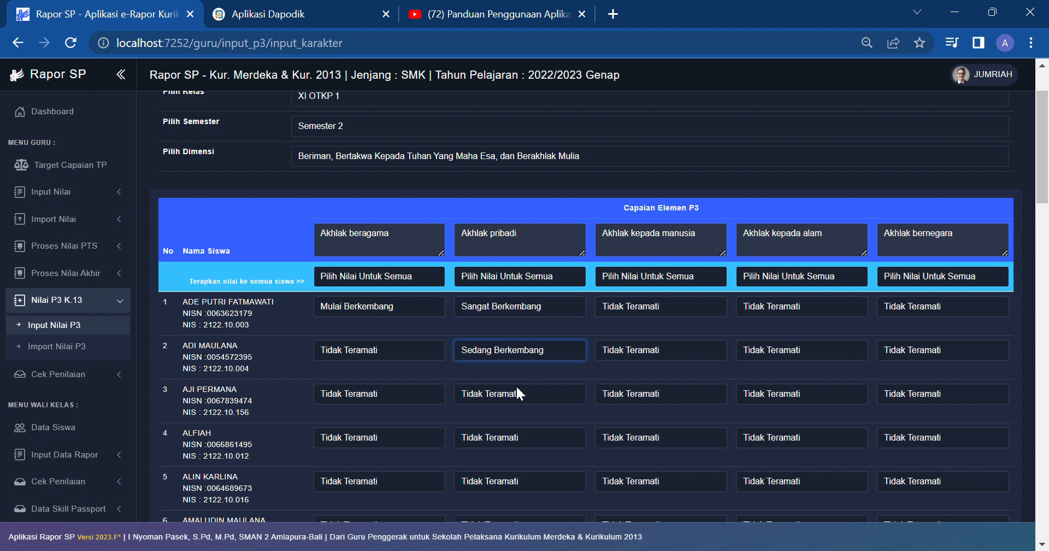
{"action": "left_click", "coordinate": [618, 277]}
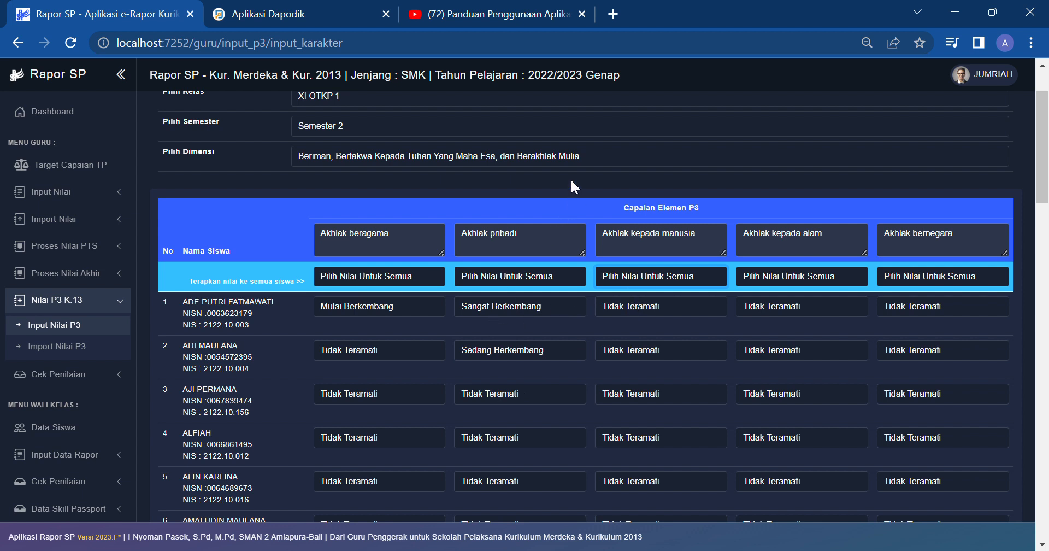
{"action": "scroll", "coordinate": [552, 276], "scroll_direction": "up", "scroll_amount": 2}
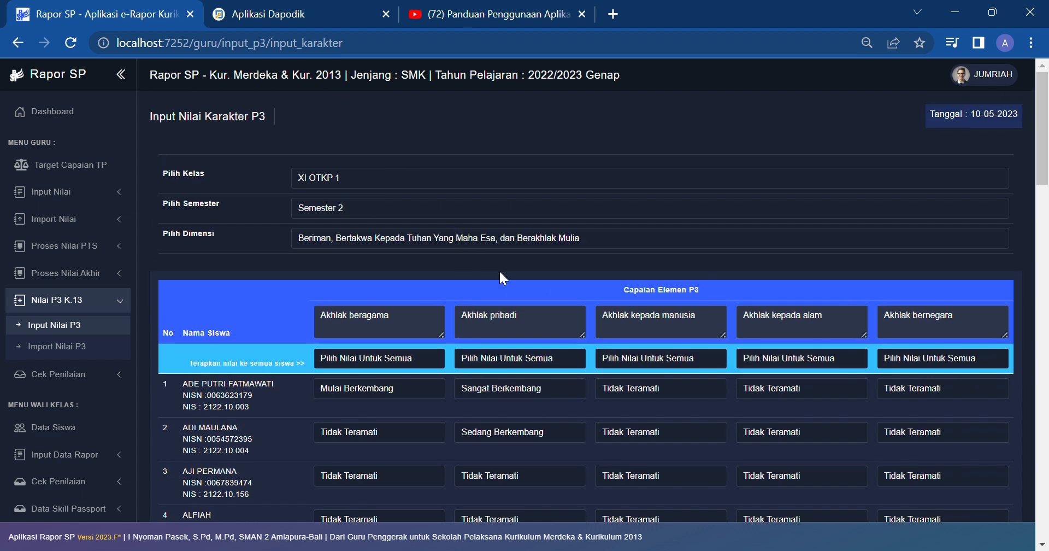
{"action": "scroll", "coordinate": [628, 395], "scroll_direction": "down", "scroll_amount": 20}
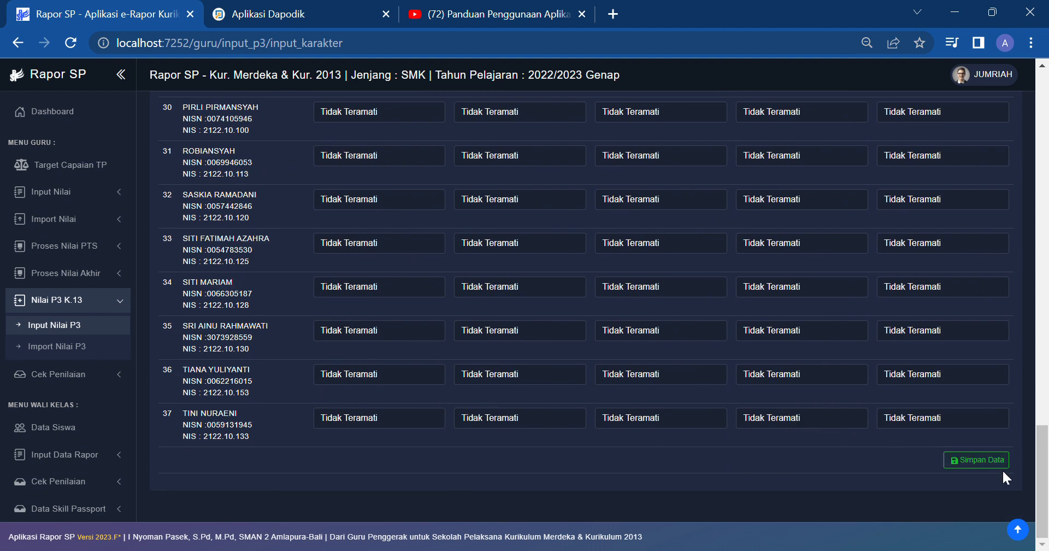
{"action": "left_click", "coordinate": [994, 461]}
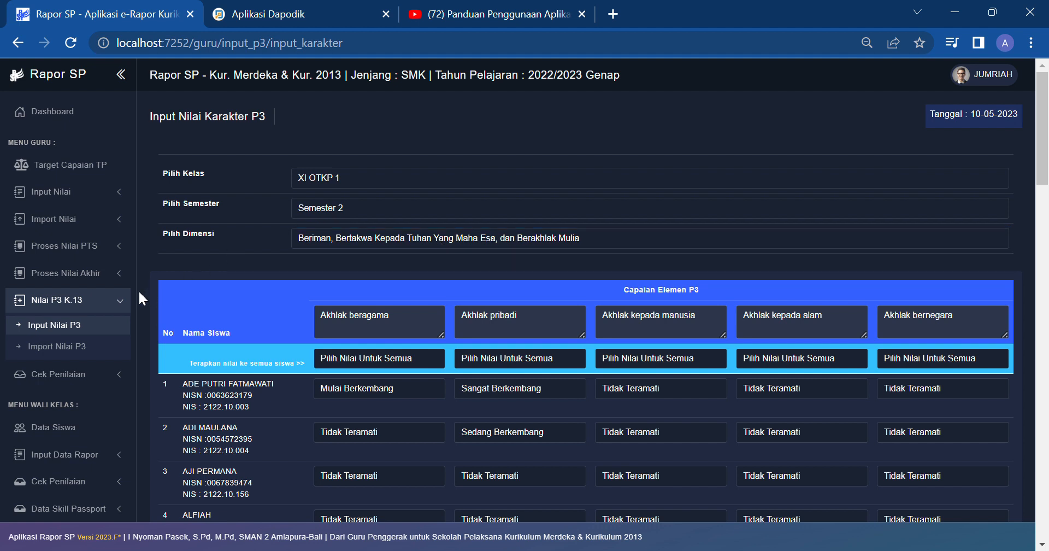
{"action": "left_click", "coordinate": [122, 302]}
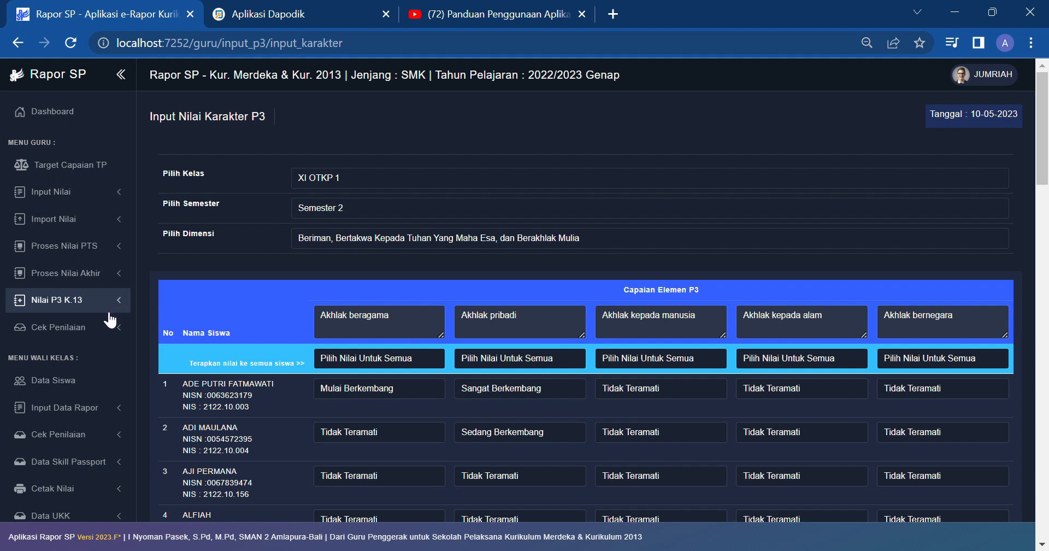
Step: Check the Status Penilaian overview, then open the XI OTKP 1 Data Siswa list
{"action": "left_click", "coordinate": [115, 331]}
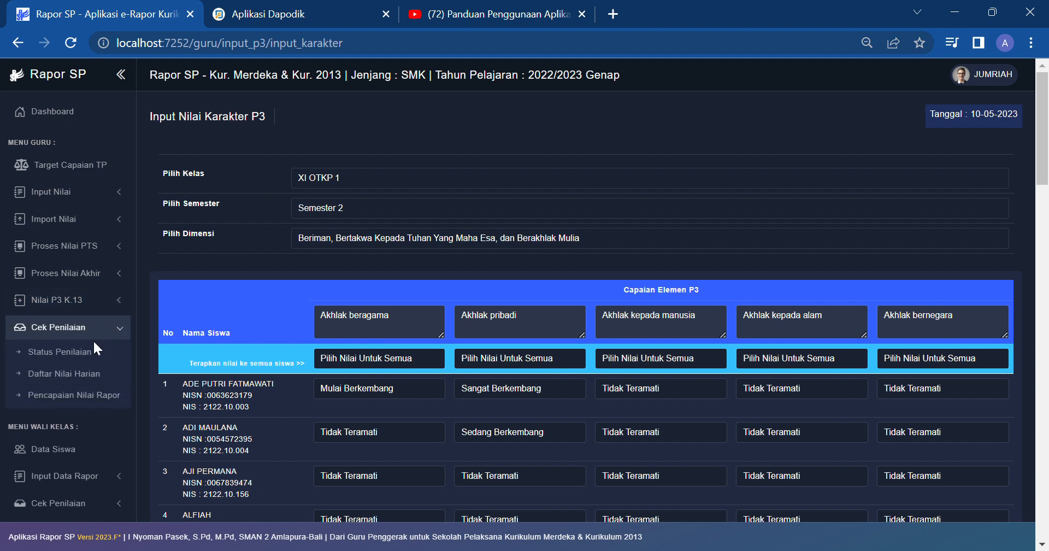
{"action": "left_click", "coordinate": [92, 356]}
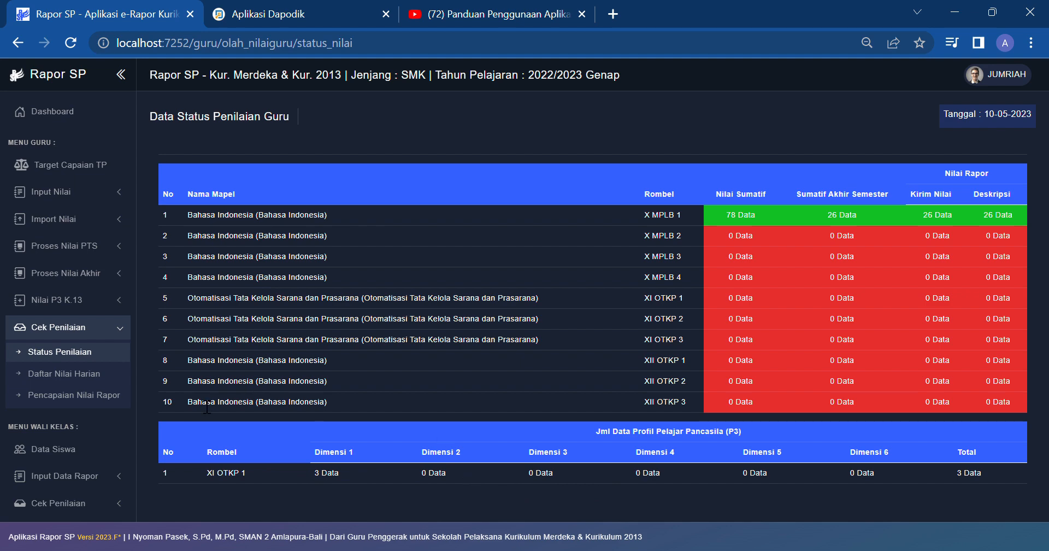
{"action": "left_click", "coordinate": [55, 450]}
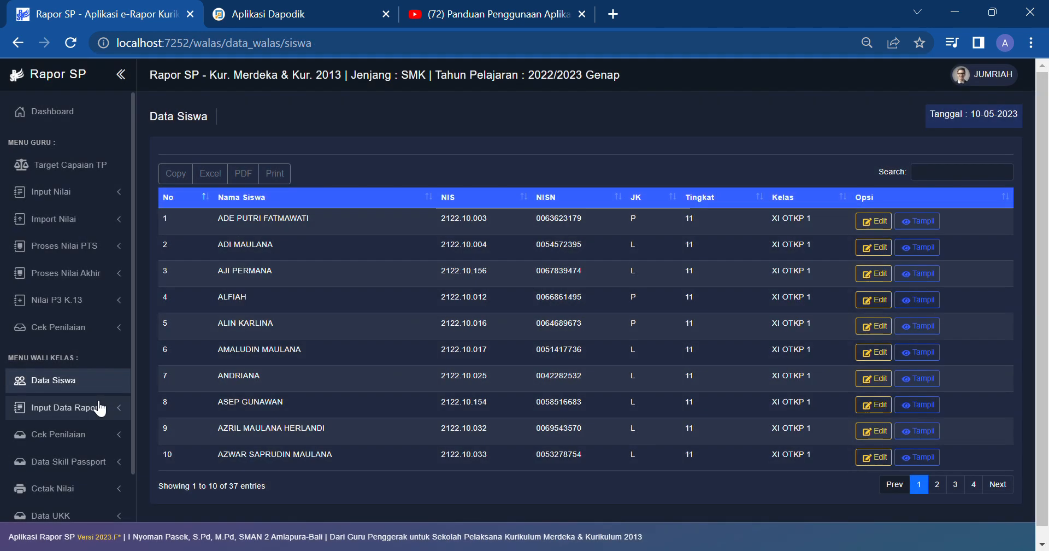
Step: Load the Input Kehadiran absence table for XI OTKP 1, Semester 2
{"action": "scroll", "coordinate": [82, 308], "scroll_direction": "down", "scroll_amount": 2}
{"action": "left_click", "coordinate": [80, 328]}
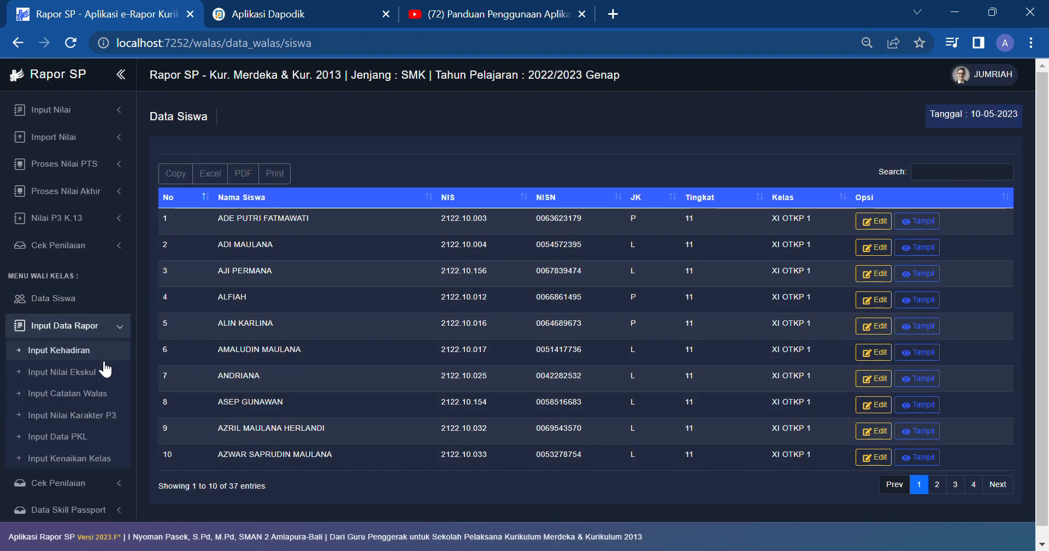
{"action": "left_click", "coordinate": [93, 353]}
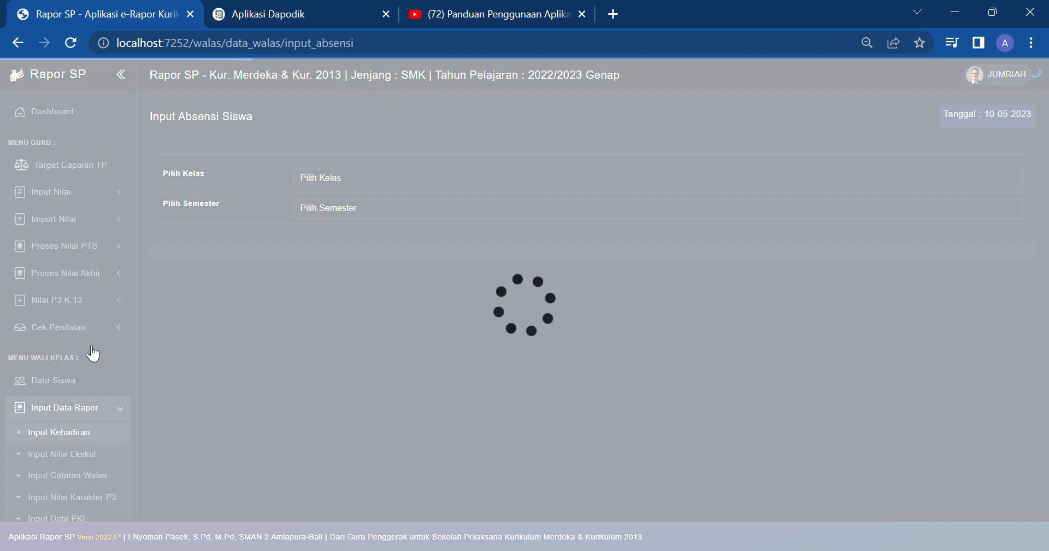
{"action": "left_click", "coordinate": [330, 185]}
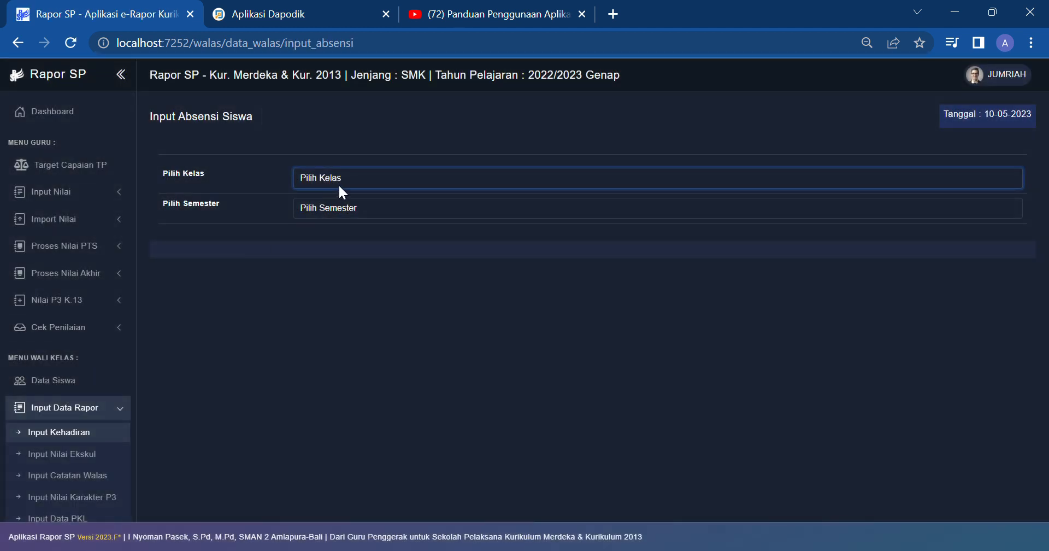
{"action": "left_click", "coordinate": [337, 200]}
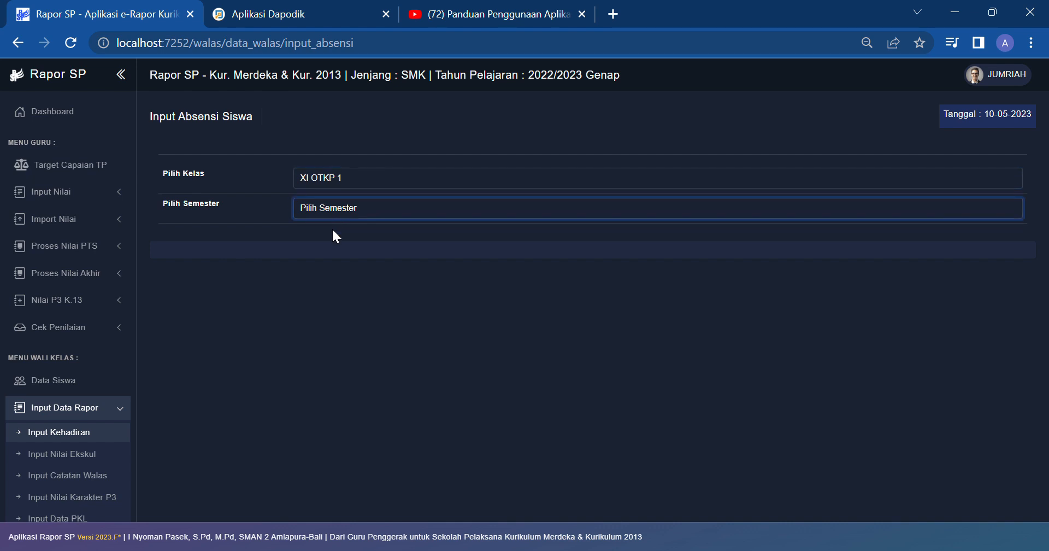
{"action": "left_click", "coordinate": [331, 235]}
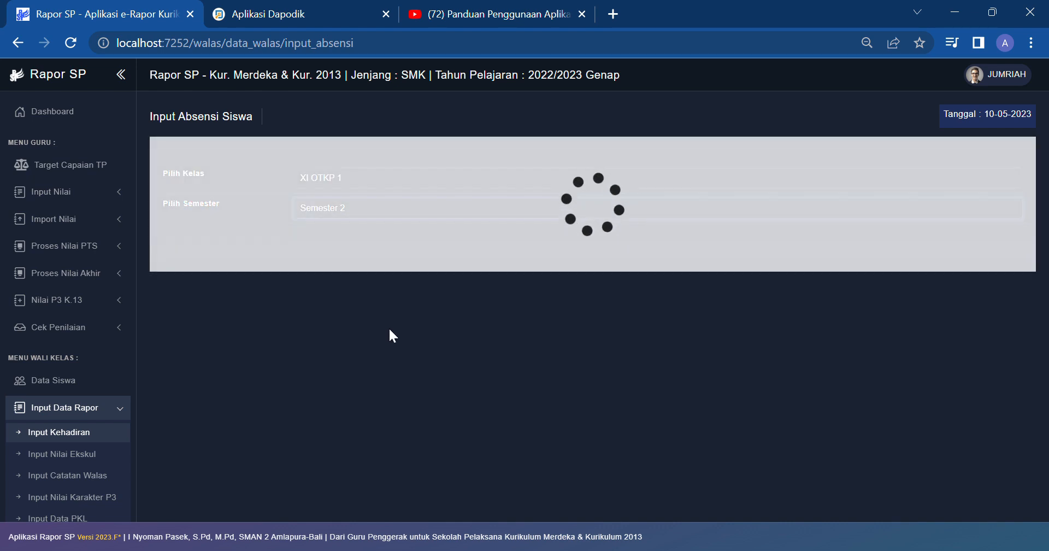
{"action": "scroll", "coordinate": [398, 332], "scroll_direction": "down", "scroll_amount": 3}
{"action": "scroll", "coordinate": [399, 333], "scroll_direction": "up", "scroll_amount": 5}
{"action": "scroll", "coordinate": [42, 370], "scroll_direction": "down", "scroll_amount": 3}
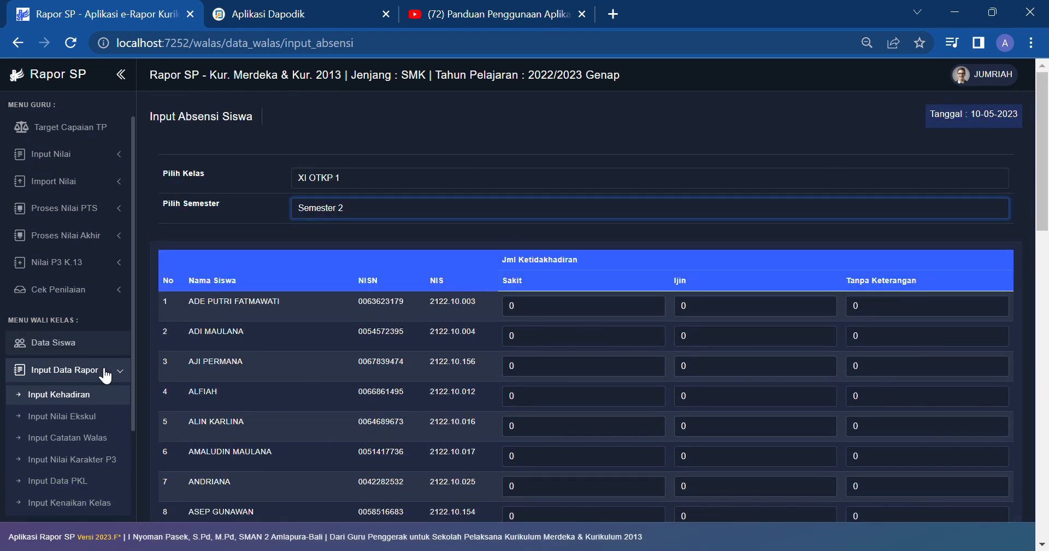
Step: Load the Input Catatan Walas notes list for XI OTKP 1, Semester 2
{"action": "left_click", "coordinate": [93, 296]}
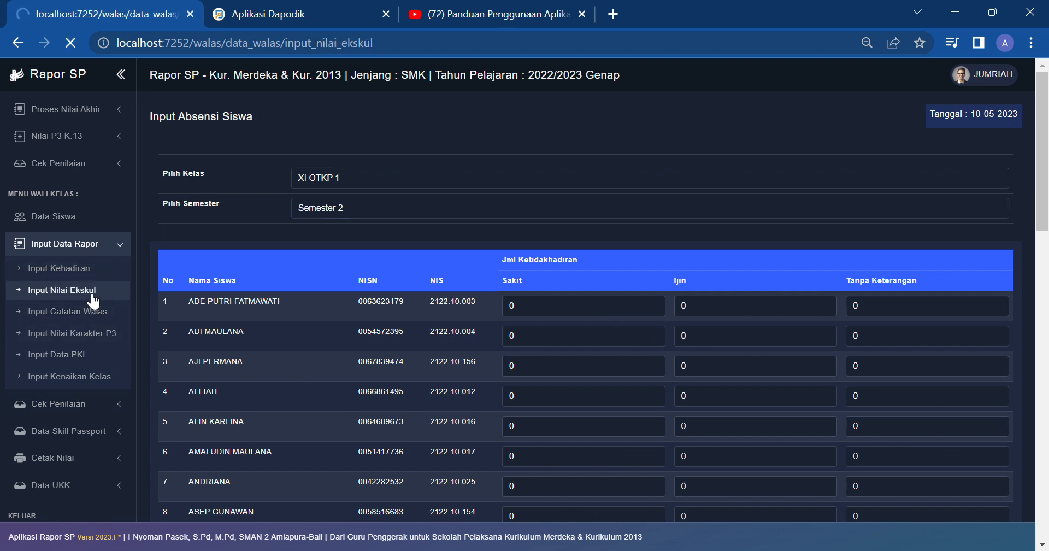
{"action": "scroll", "coordinate": [94, 392], "scroll_direction": "down", "scroll_amount": 3}
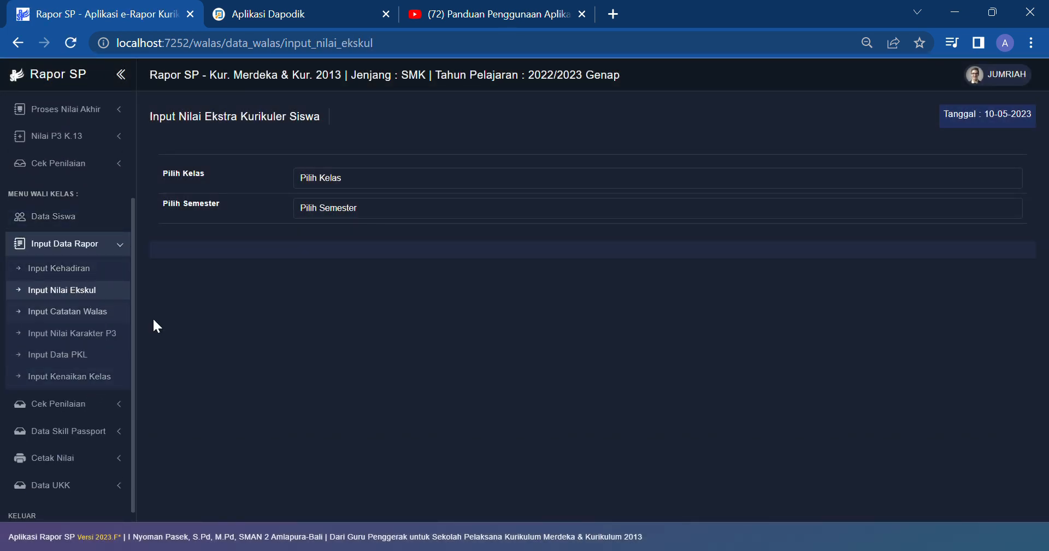
{"action": "left_click", "coordinate": [97, 312]}
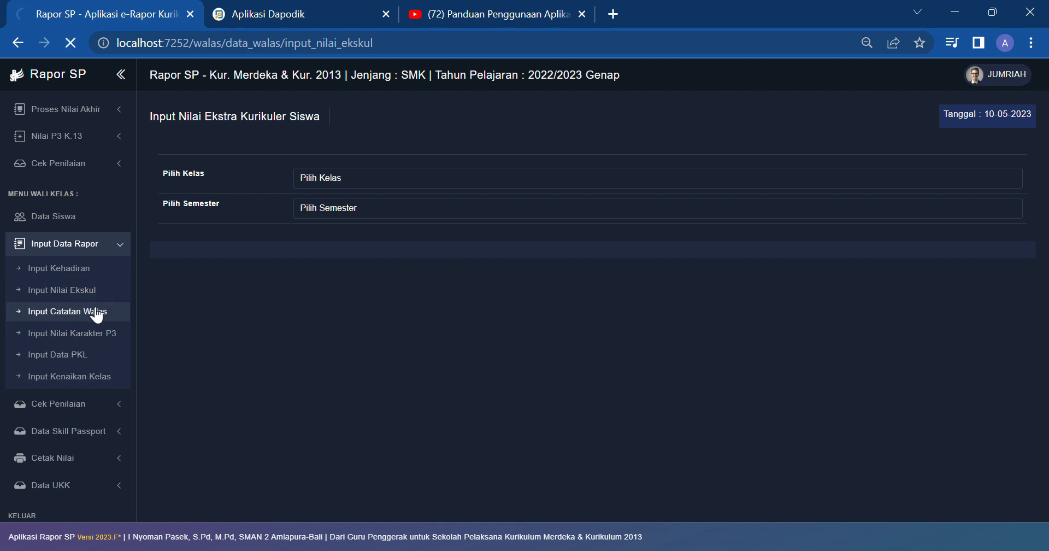
{"action": "left_click", "coordinate": [320, 187]}
{"action": "left_click", "coordinate": [319, 205]}
{"action": "left_click", "coordinate": [319, 209]}
{"action": "left_click", "coordinate": [319, 240]}
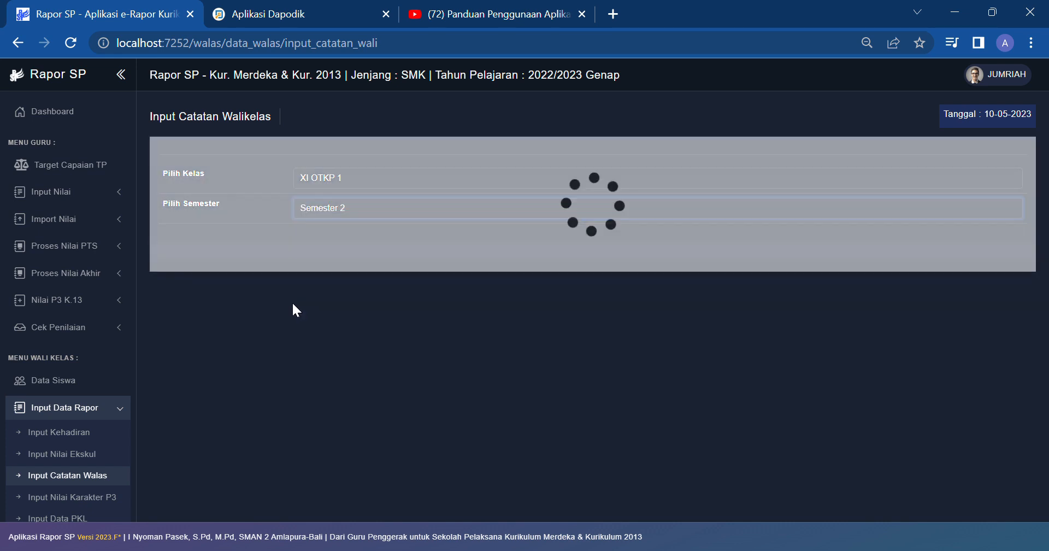
{"action": "scroll", "coordinate": [328, 322], "scroll_direction": "down", "scroll_amount": 3}
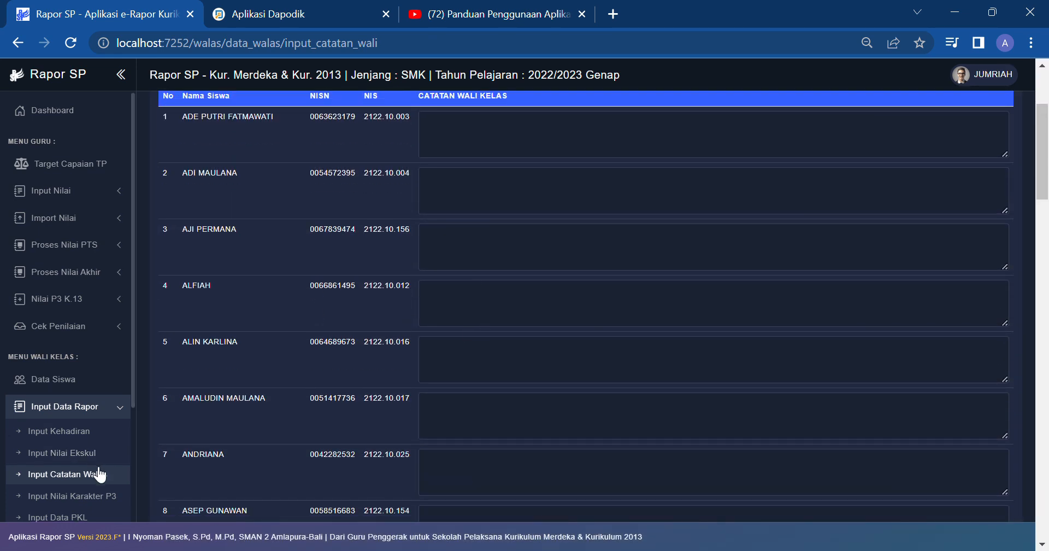
{"action": "scroll", "coordinate": [98, 468], "scroll_direction": "down", "scroll_amount": 3}
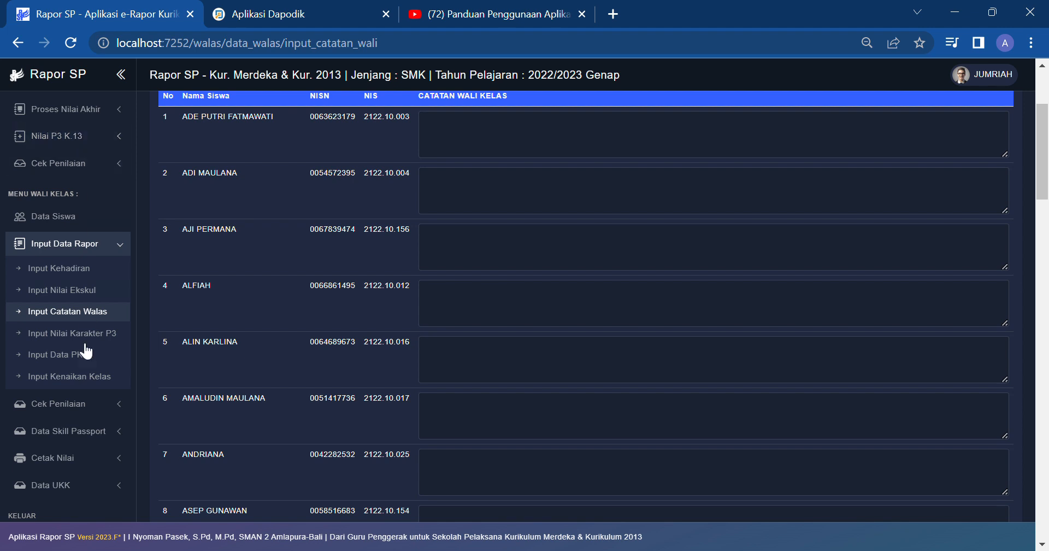
Step: Load XI OTKP 1, Semester 2 in Input Nilai Karakter P3 and auto-generate its character descriptions
{"action": "left_click", "coordinate": [125, 334]}
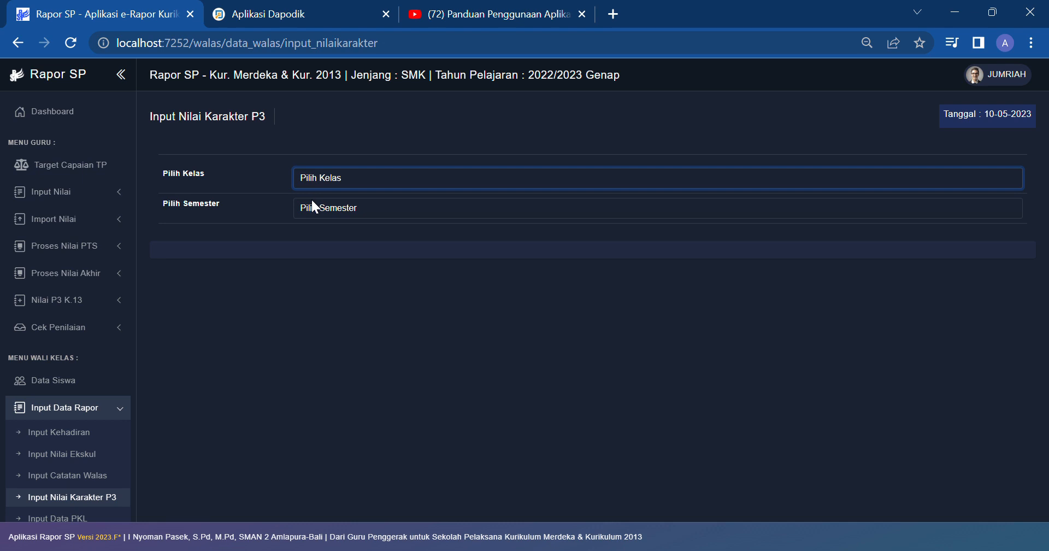
{"action": "left_click", "coordinate": [313, 201]}
{"action": "left_click", "coordinate": [329, 236]}
{"action": "left_click", "coordinate": [531, 345]}
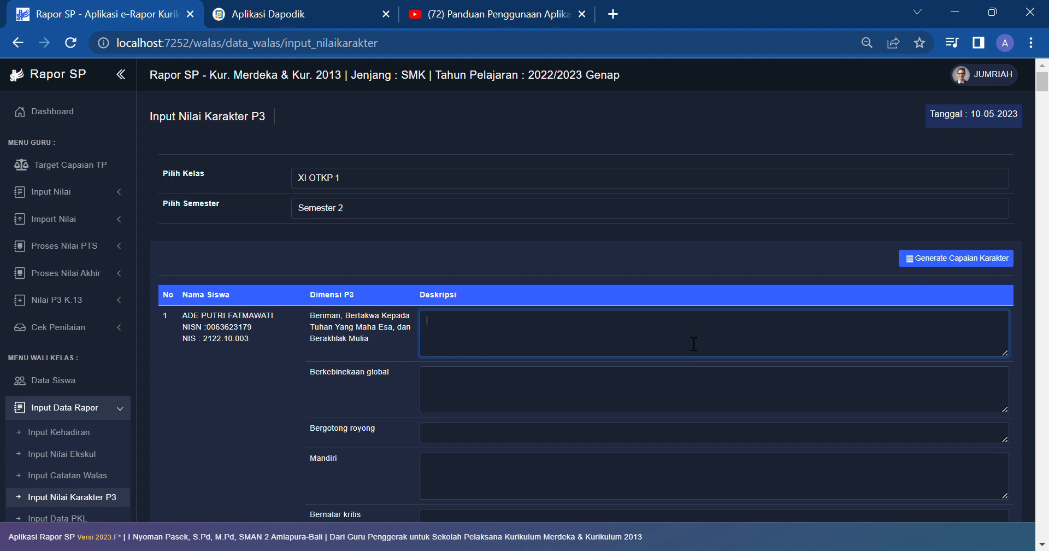
{"action": "scroll", "coordinate": [618, 328], "scroll_direction": "down", "scroll_amount": 2}
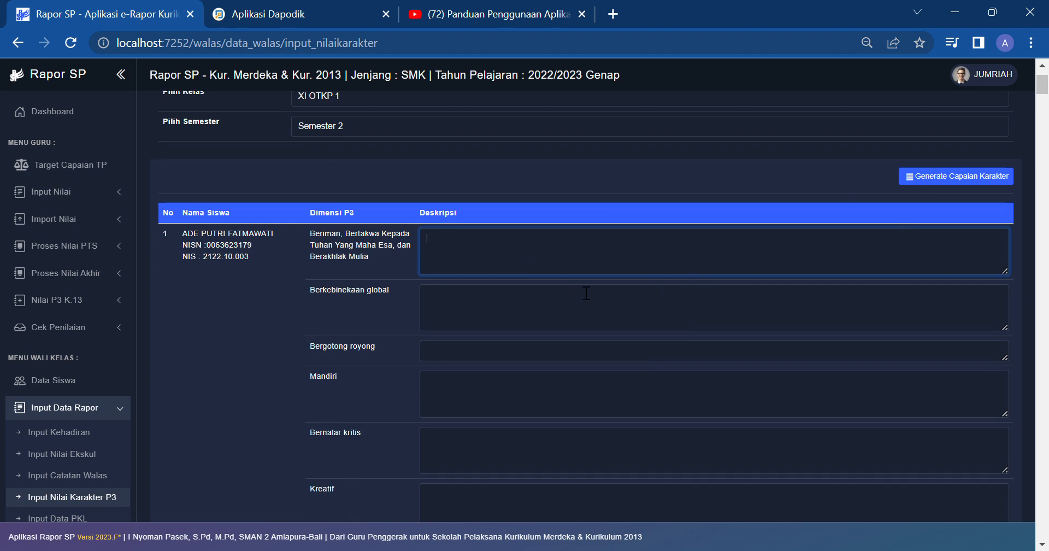
{"action": "left_click", "coordinate": [943, 183]}
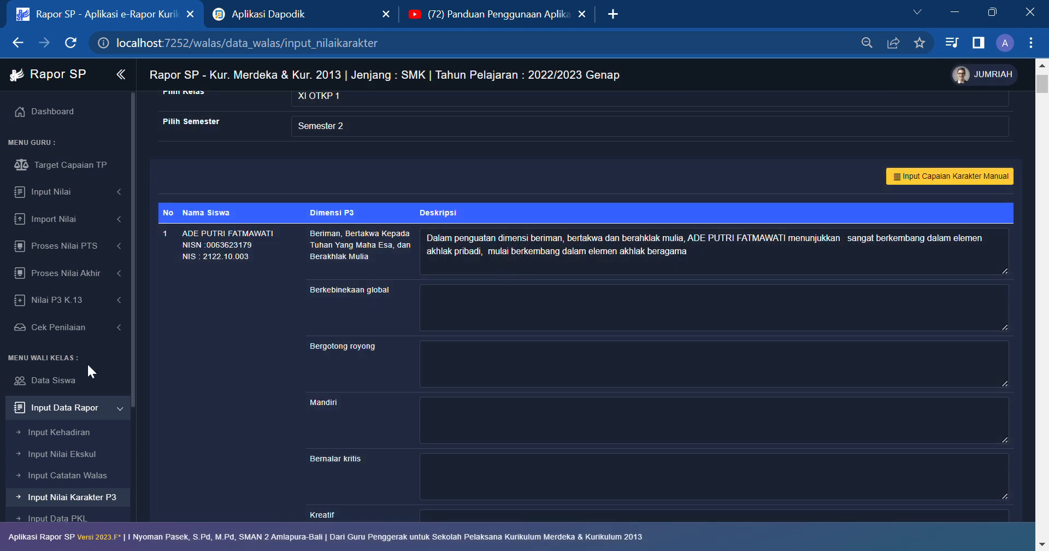
{"action": "left_click", "coordinate": [75, 298]}
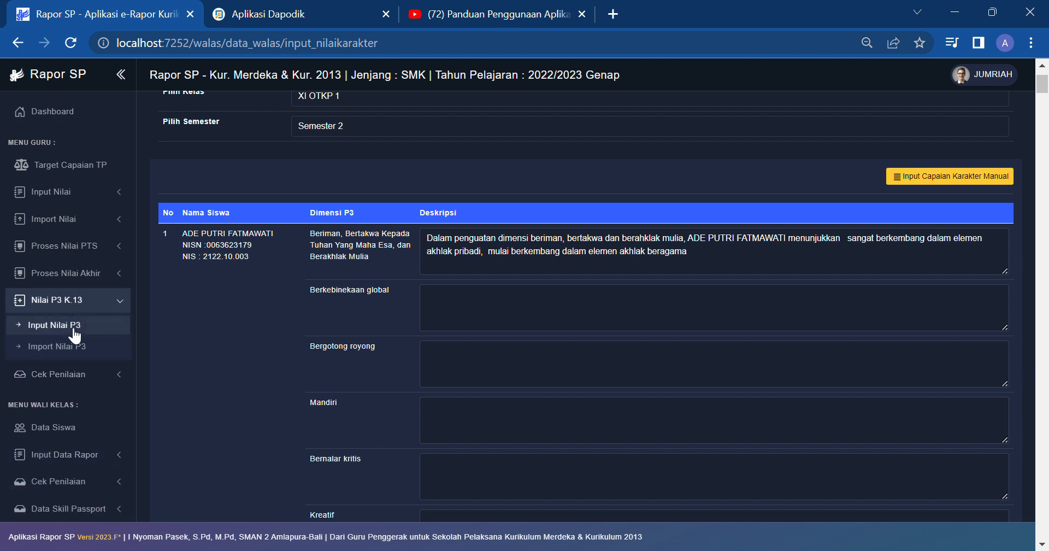
Step: Open P3 grade entry for XI OTKP 1, Semester 2, Berkebinekaan global dimension
{"action": "left_click", "coordinate": [77, 327]}
{"action": "left_click", "coordinate": [419, 176]}
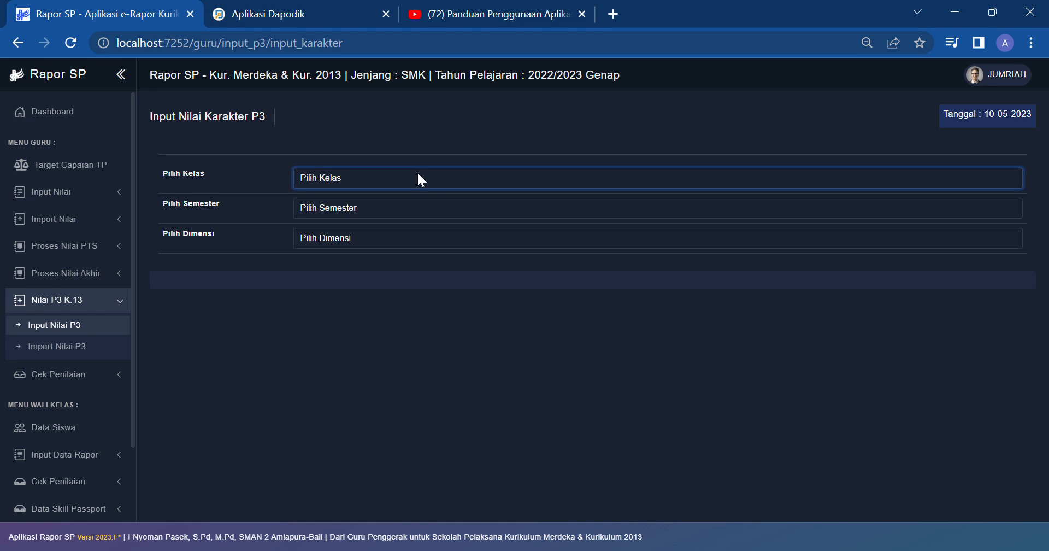
{"action": "left_click", "coordinate": [355, 246]}
{"action": "left_click", "coordinate": [364, 213]}
{"action": "left_click", "coordinate": [359, 232]}
{"action": "left_click", "coordinate": [341, 234]}
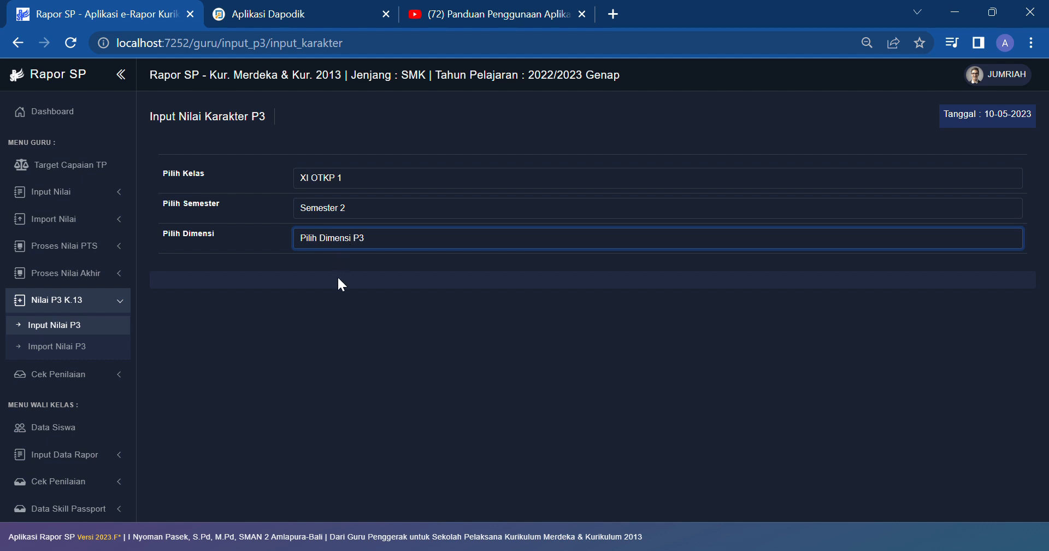
{"action": "left_click", "coordinate": [343, 279]}
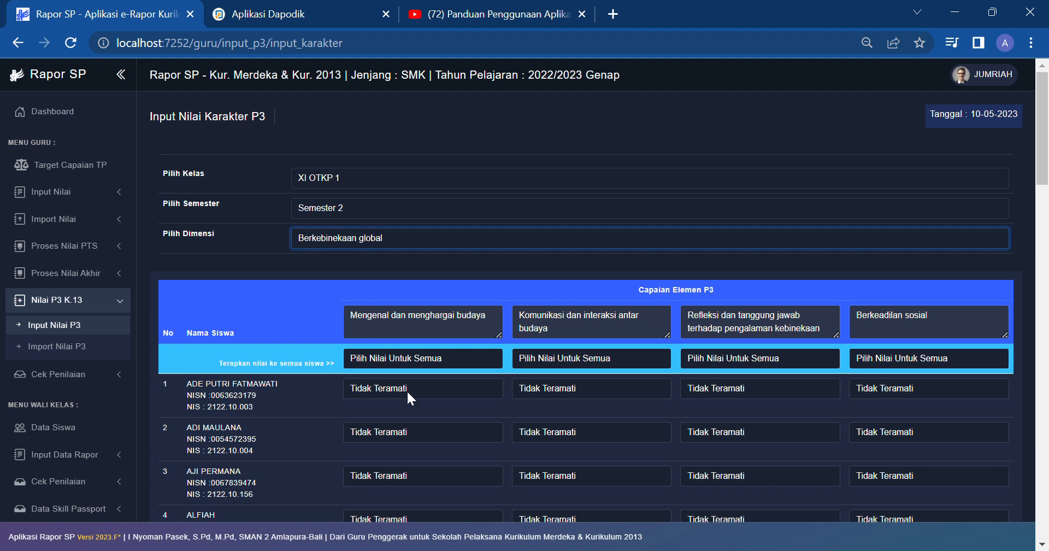
Step: Give all students Mulai Berkembang for the first element and Sedang Berkembang for the second, then save
{"action": "left_click", "coordinate": [423, 358]}
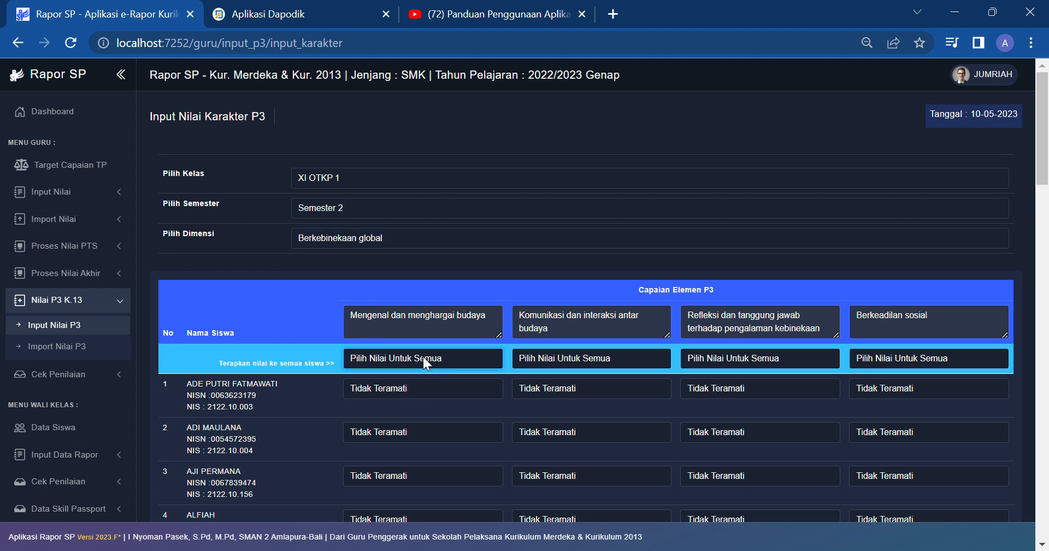
{"action": "left_click", "coordinate": [408, 396]}
{"action": "left_click", "coordinate": [588, 405]}
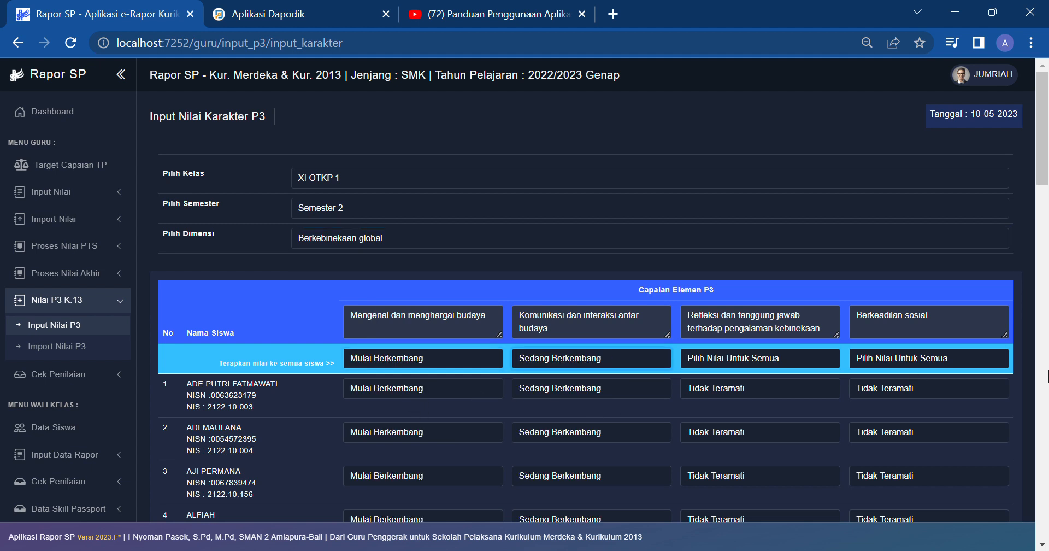
{"action": "scroll", "coordinate": [965, 394], "scroll_direction": "down", "scroll_amount": 20}
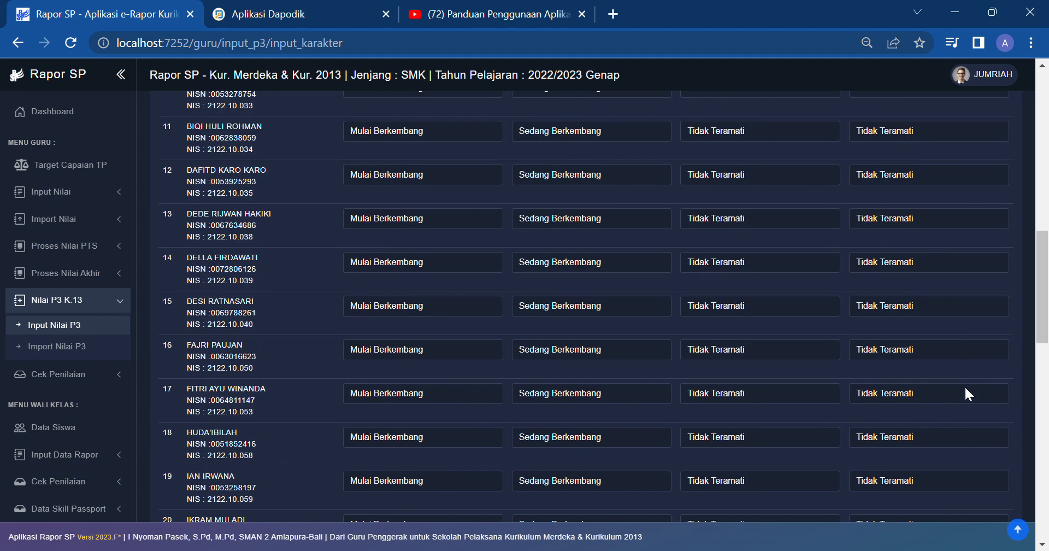
{"action": "left_click", "coordinate": [976, 460]}
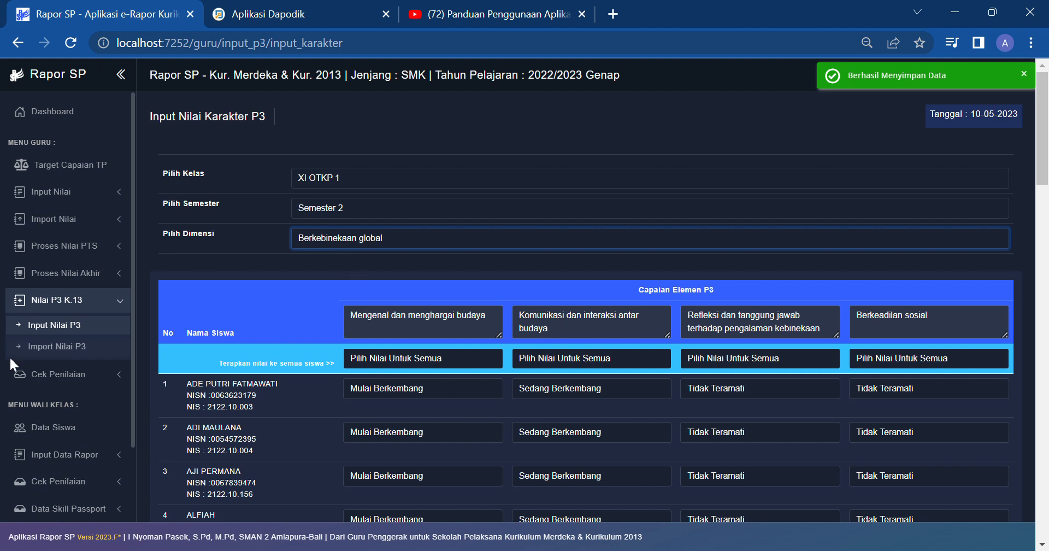
{"action": "left_click", "coordinate": [59, 348]}
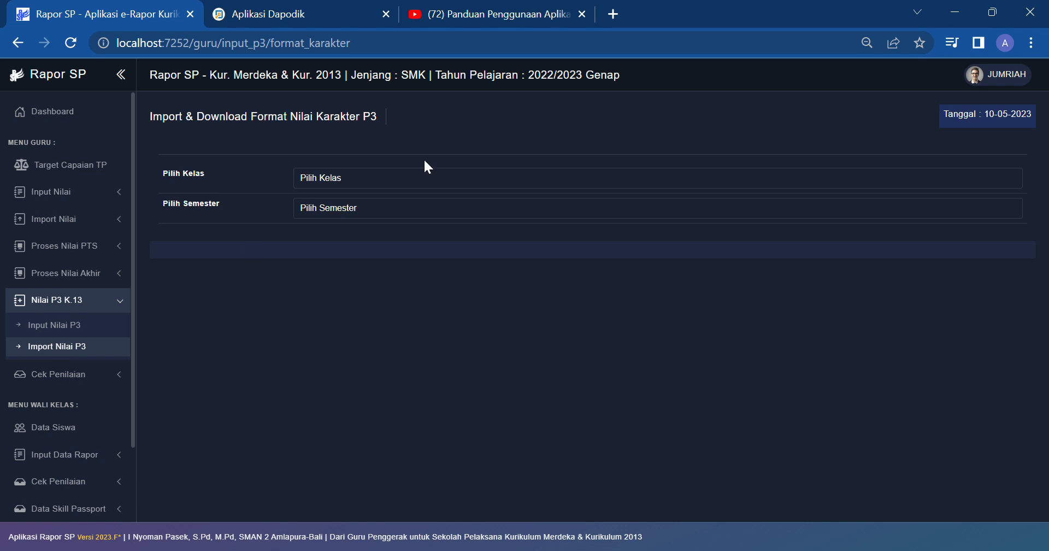
Step: Set the P3 import page to XI OTKP 1, Semester 2 and scroll to the download formats
{"action": "left_click", "coordinate": [409, 174]}
{"action": "left_click", "coordinate": [363, 250]}
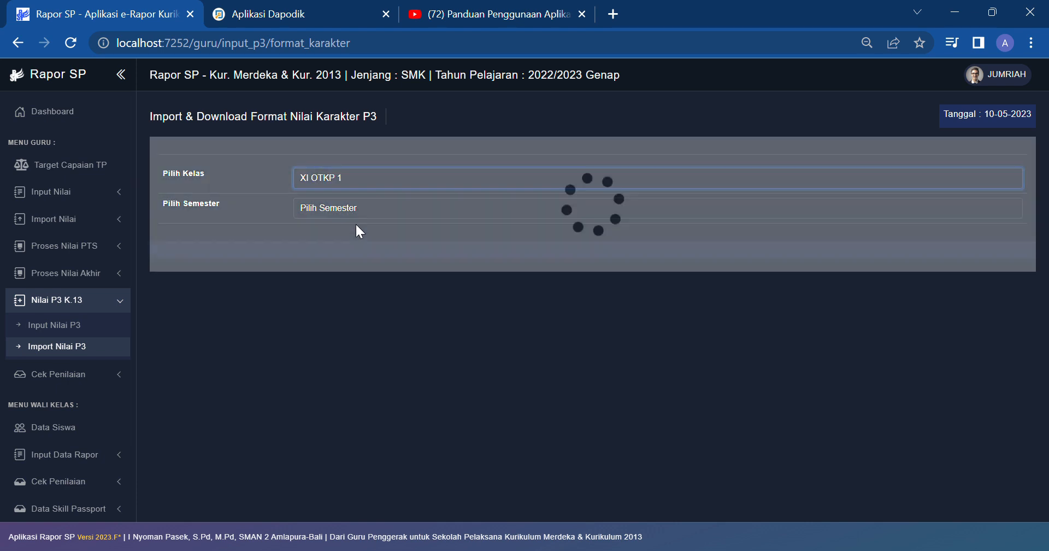
{"action": "left_click", "coordinate": [354, 211]}
{"action": "left_click", "coordinate": [350, 233]}
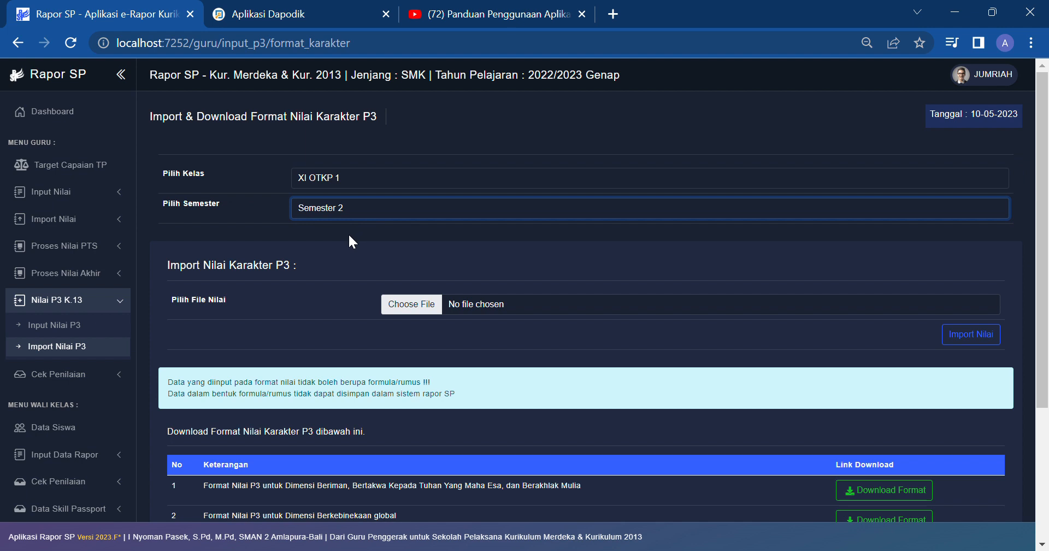
{"action": "scroll", "coordinate": [524, 377], "scroll_direction": "down", "scroll_amount": 4}
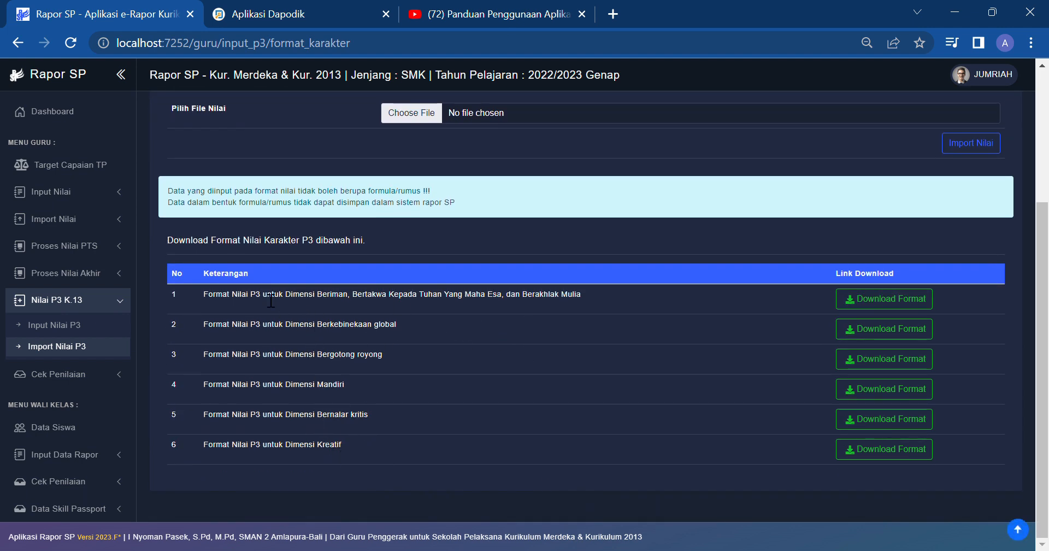
{"action": "scroll", "coordinate": [82, 391], "scroll_direction": "down", "scroll_amount": 3}
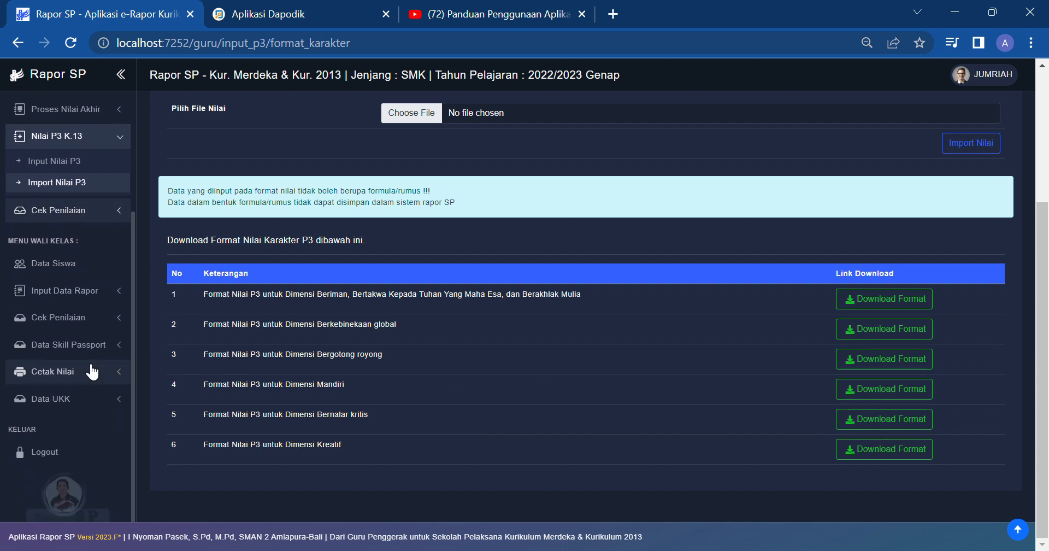
{"action": "left_click", "coordinate": [85, 305]}
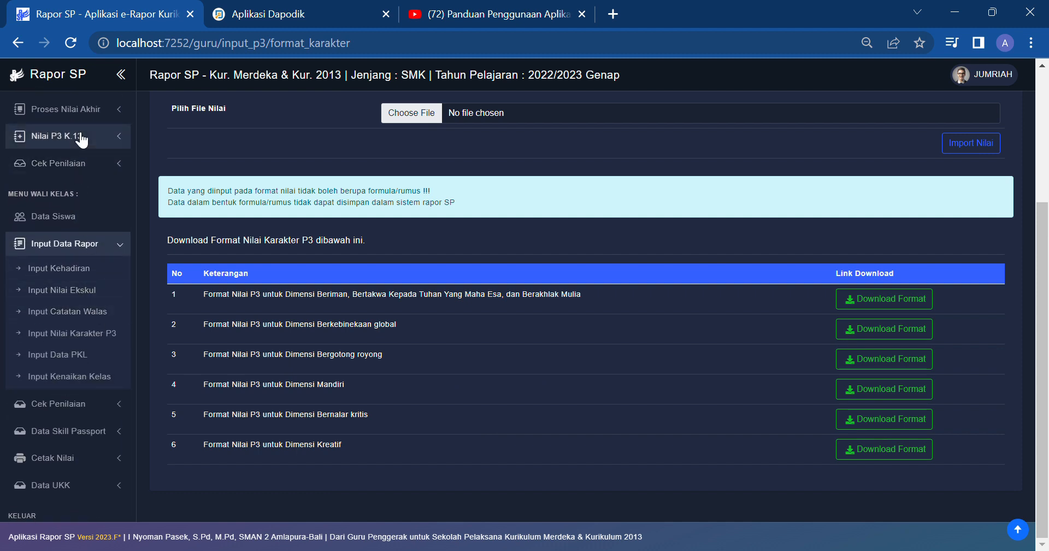
{"action": "left_click", "coordinate": [73, 137]}
Step: Select XI OTKP 1, Semester 2 on the homeroom P3 character page and generate the descriptions
{"action": "left_click", "coordinate": [93, 288]}
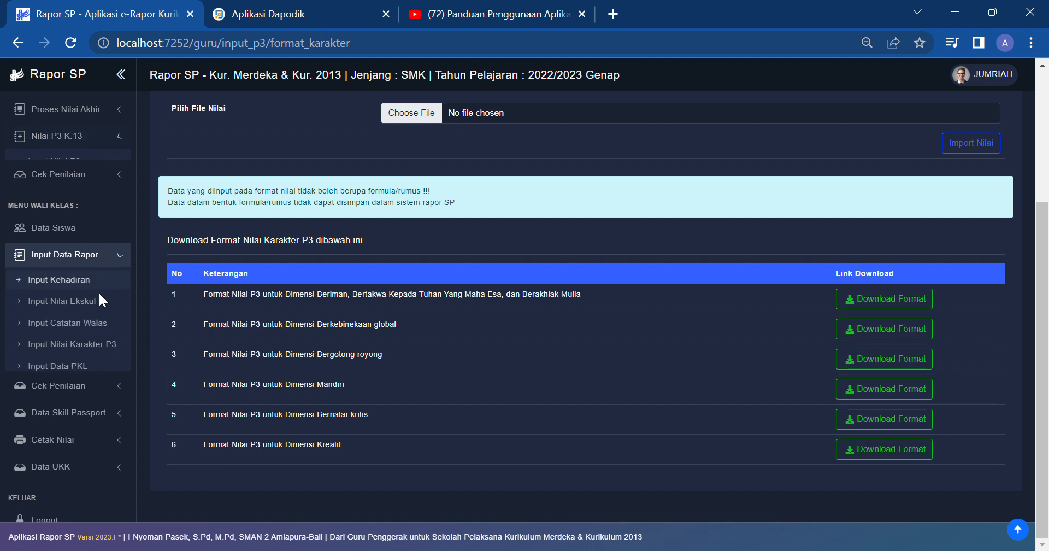
{"action": "left_click", "coordinate": [90, 332]}
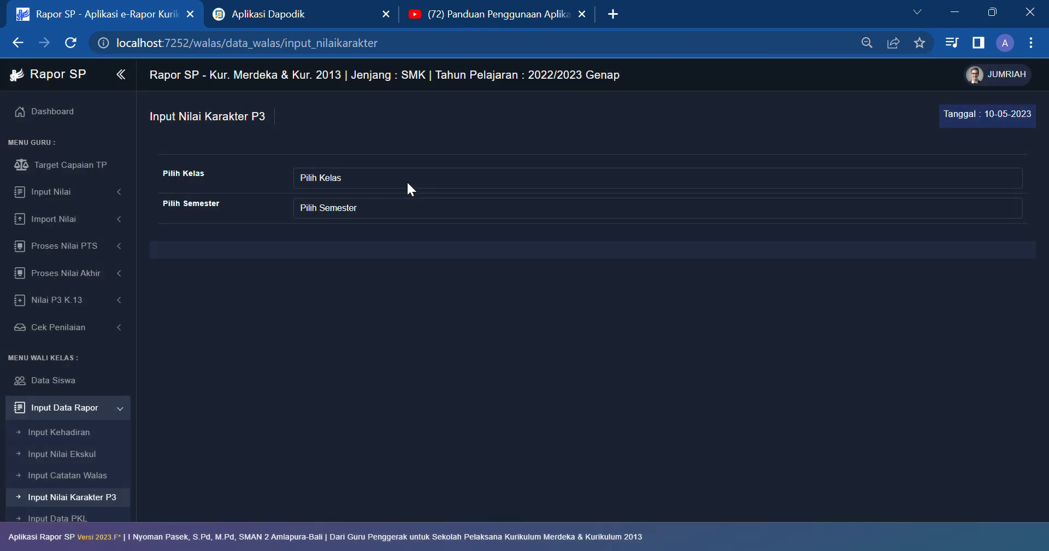
{"action": "left_click", "coordinate": [409, 184]}
{"action": "left_click", "coordinate": [393, 202]}
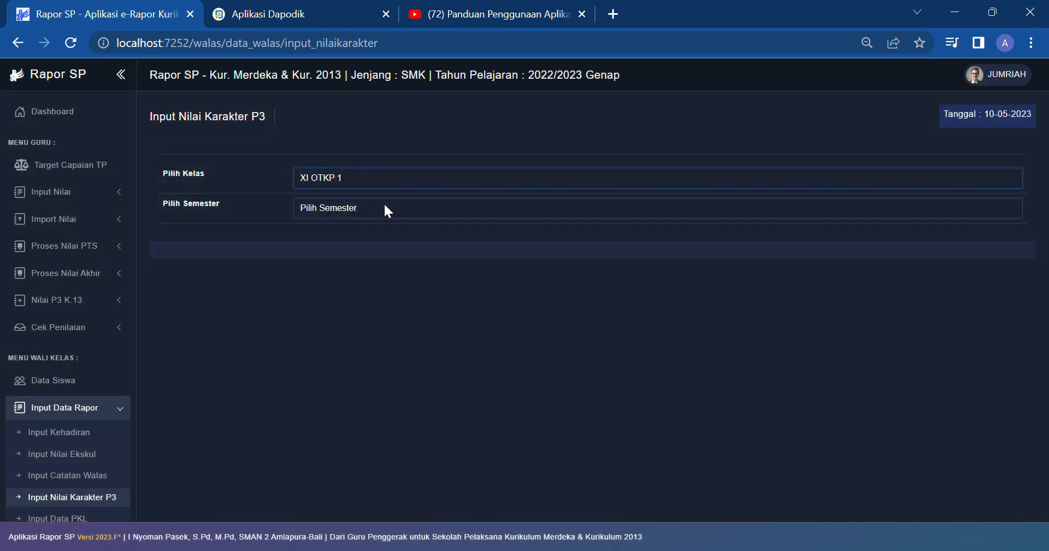
{"action": "left_click", "coordinate": [373, 242]}
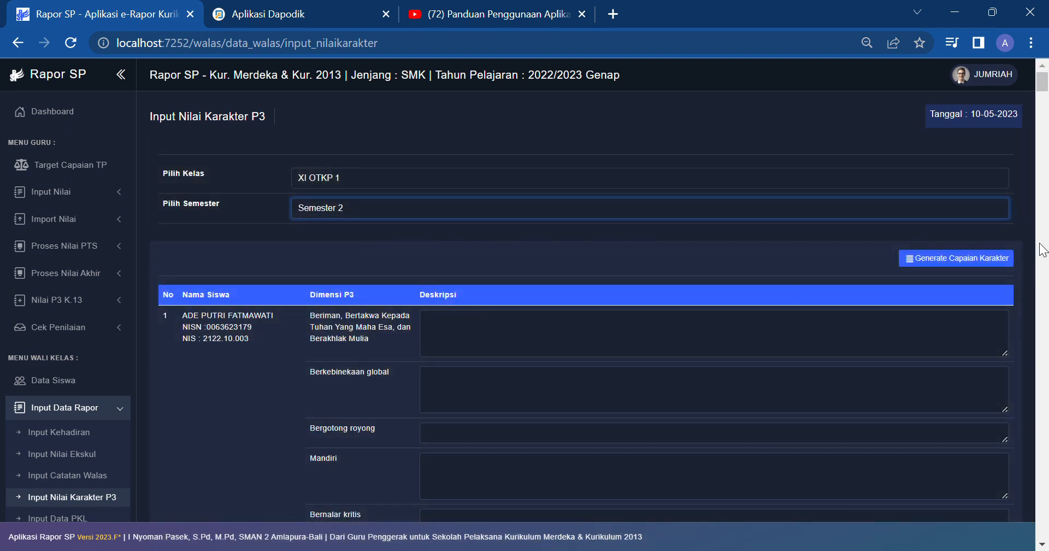
{"action": "left_click", "coordinate": [997, 260]}
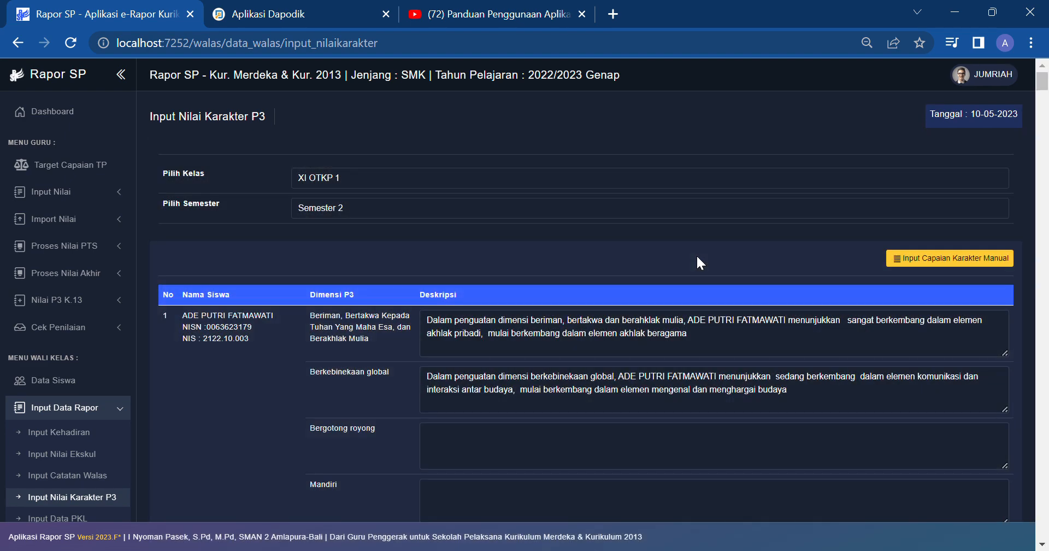
Step: Save the generated character descriptions for all XI OTKP 1 students
{"action": "scroll", "coordinate": [696, 254], "scroll_direction": "down", "scroll_amount": 20}
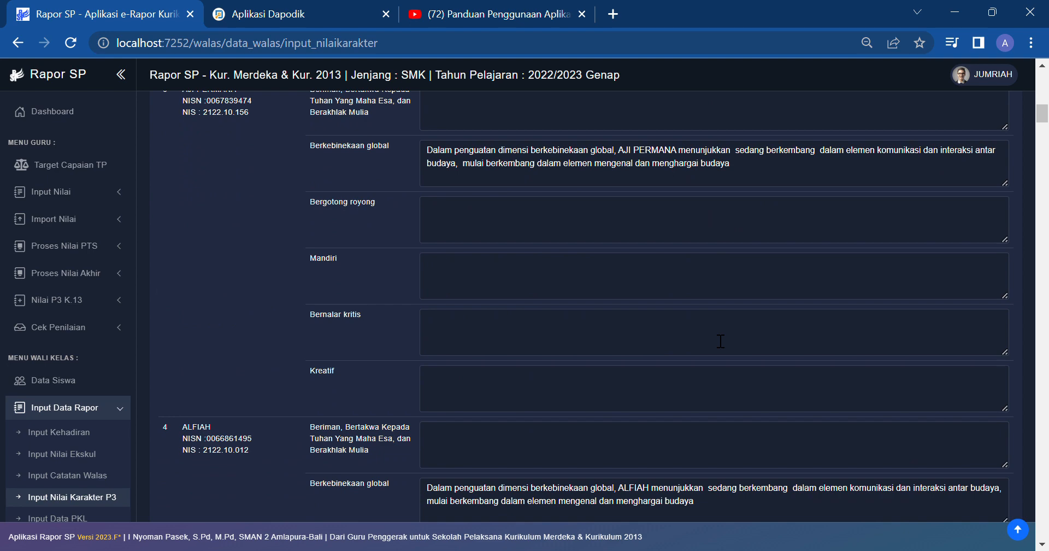
{"action": "scroll", "coordinate": [721, 342], "scroll_direction": "down", "scroll_amount": 20}
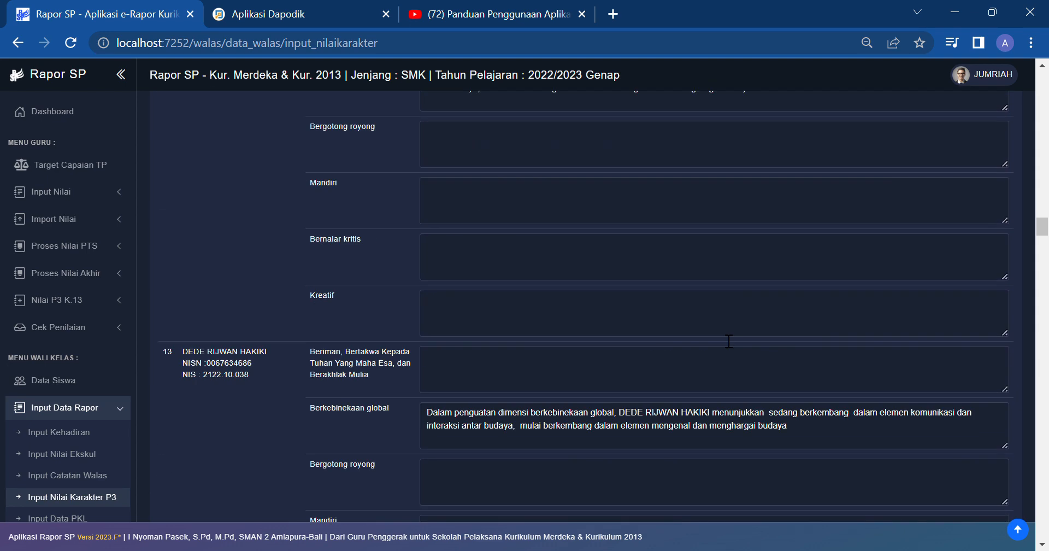
{"action": "scroll", "coordinate": [827, 374], "scroll_direction": "down", "scroll_amount": 9}
{"action": "left_click_drag", "start_coordinate": [1047, 264], "coordinate": [1047, 516]}
{"action": "scroll", "coordinate": [1014, 486], "scroll_direction": "down", "scroll_amount": 3}
{"action": "left_click", "coordinate": [978, 459]}
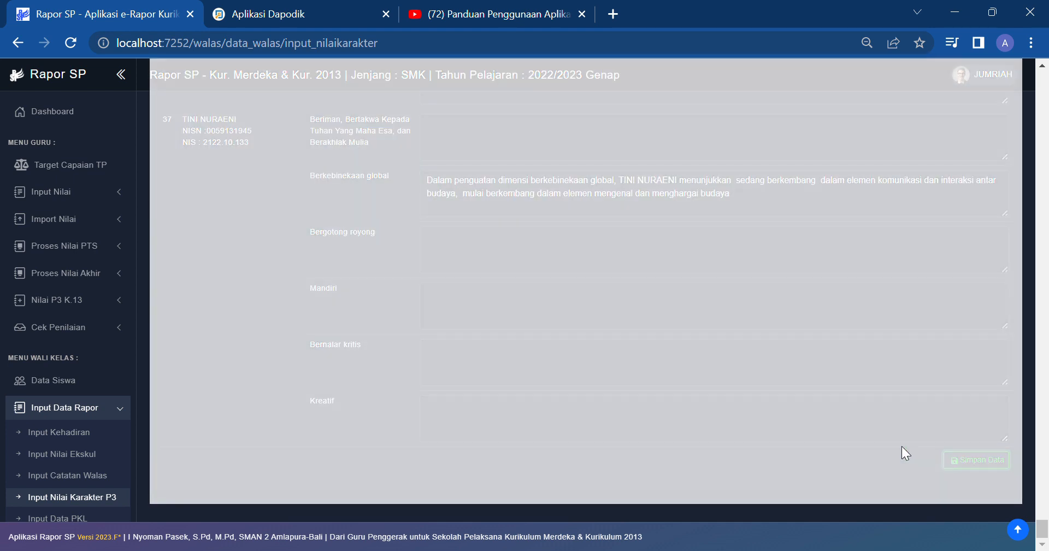
{"action": "scroll", "coordinate": [60, 437], "scroll_direction": "down", "scroll_amount": 3}
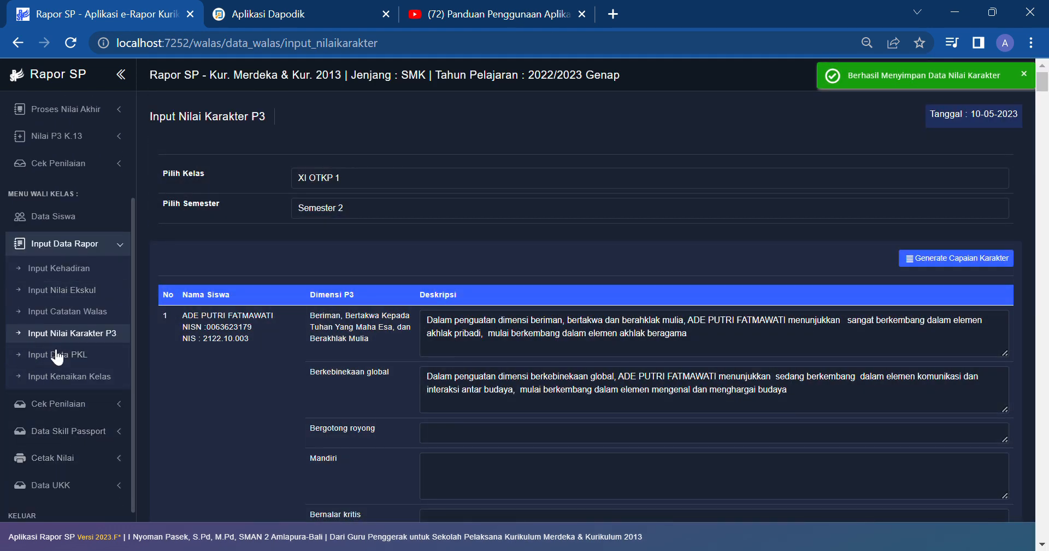
{"action": "left_click", "coordinate": [63, 356]}
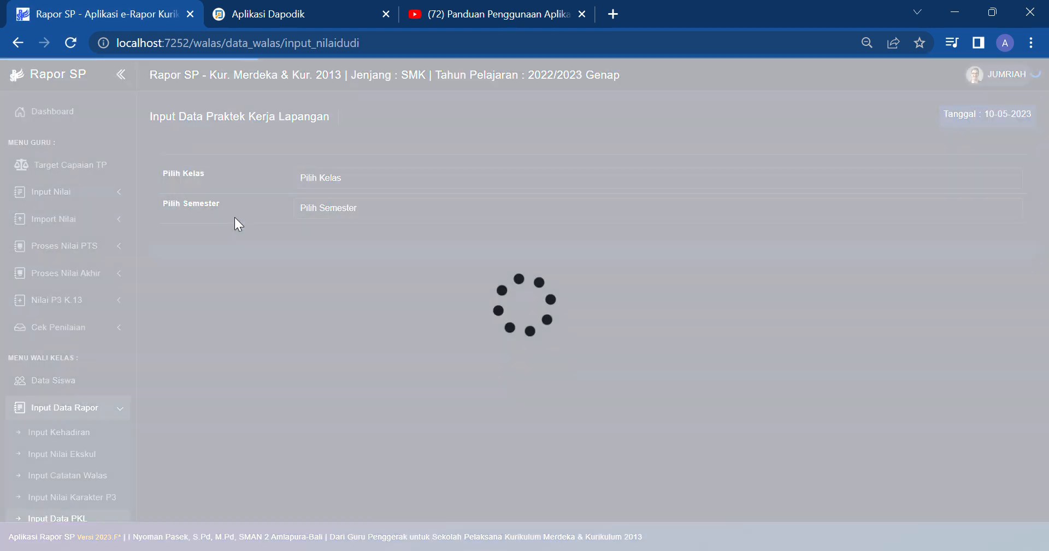
Step: Select XI OTKP 1, Semester 2 on the PKL page and start adding internship entries
{"action": "scroll", "coordinate": [66, 361], "scroll_direction": "down", "scroll_amount": 5}
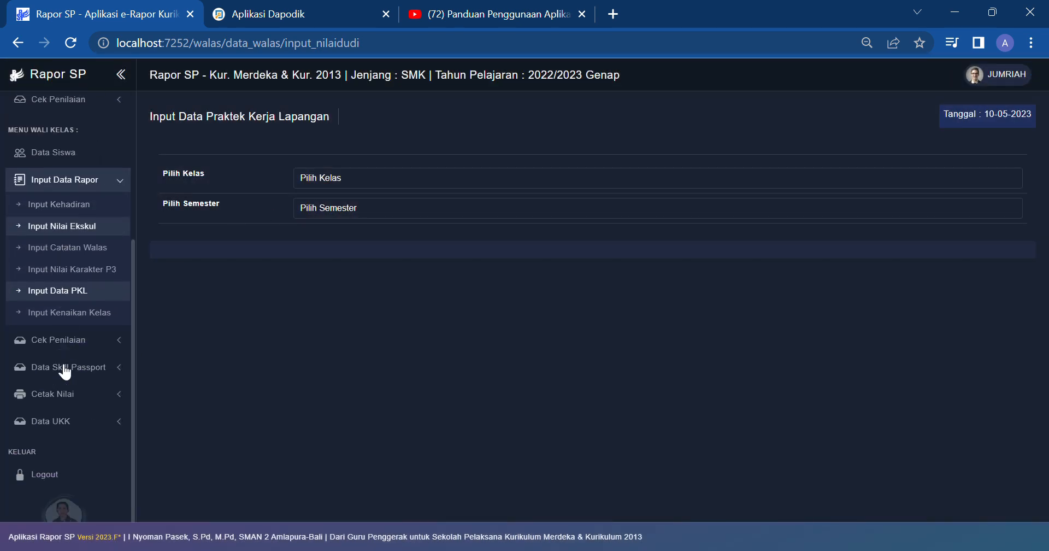
{"action": "left_click", "coordinate": [112, 174]}
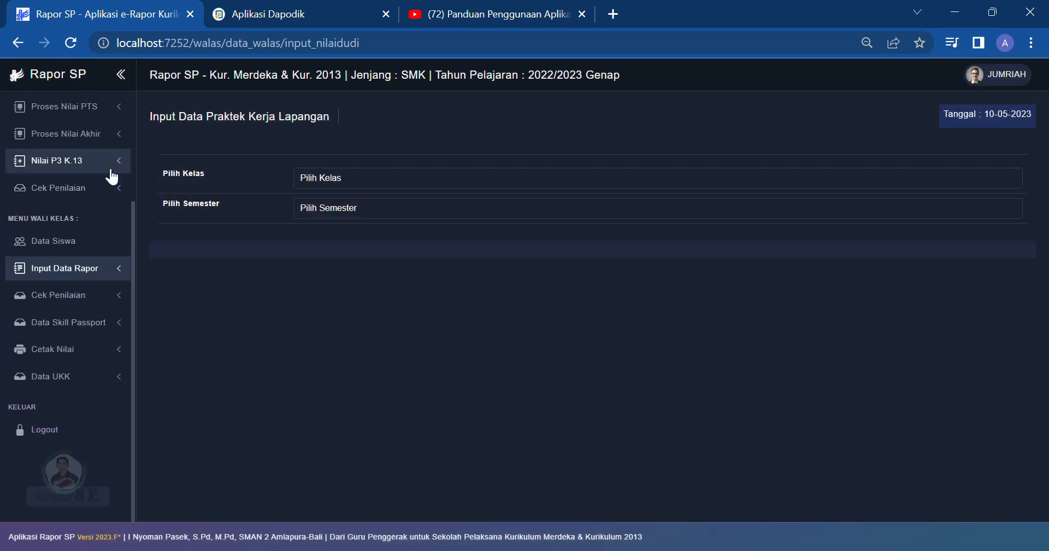
{"action": "left_click", "coordinate": [93, 268]}
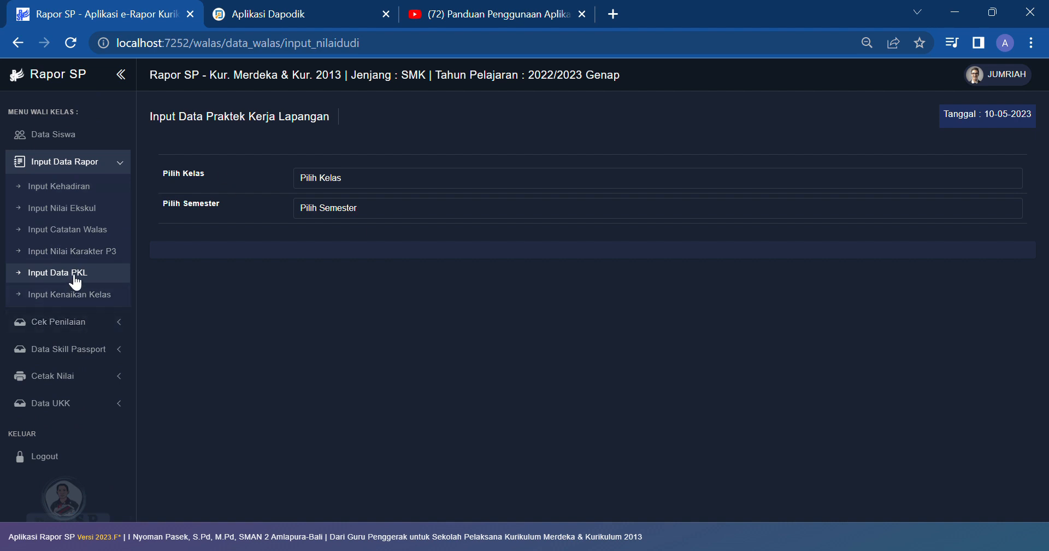
{"action": "left_click", "coordinate": [354, 183]}
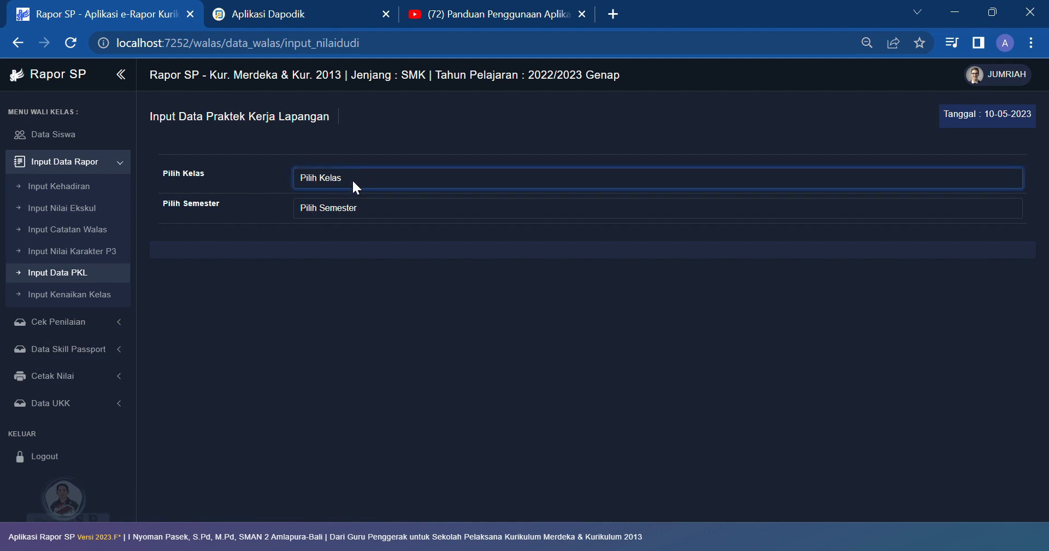
{"action": "left_click", "coordinate": [329, 199]}
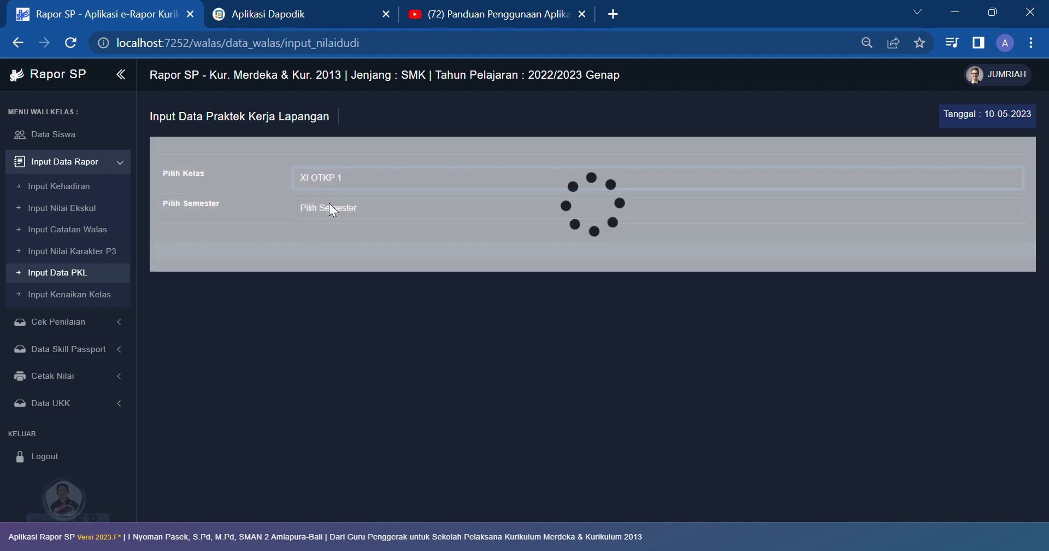
{"action": "left_click", "coordinate": [323, 236]}
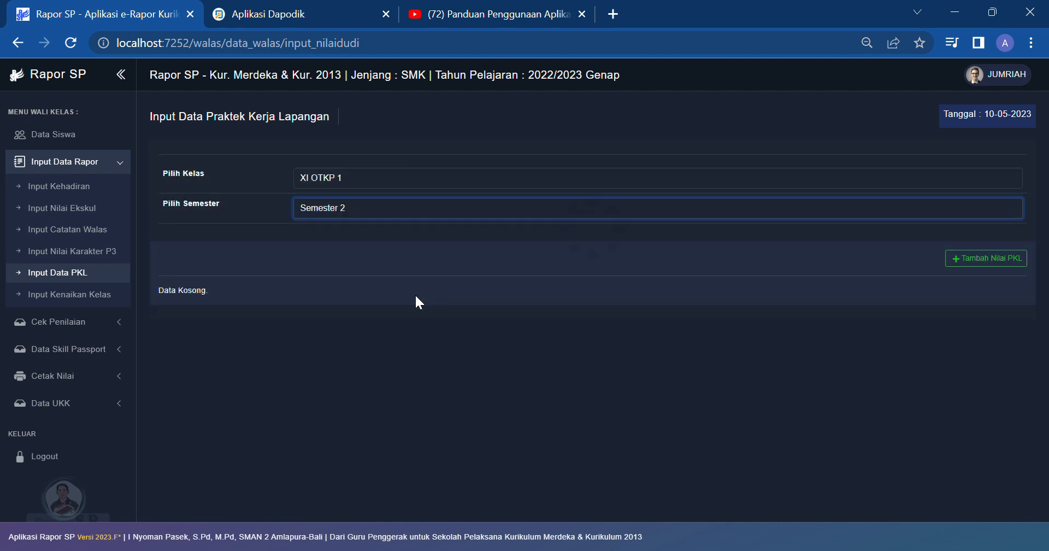
{"action": "left_click", "coordinate": [954, 261]}
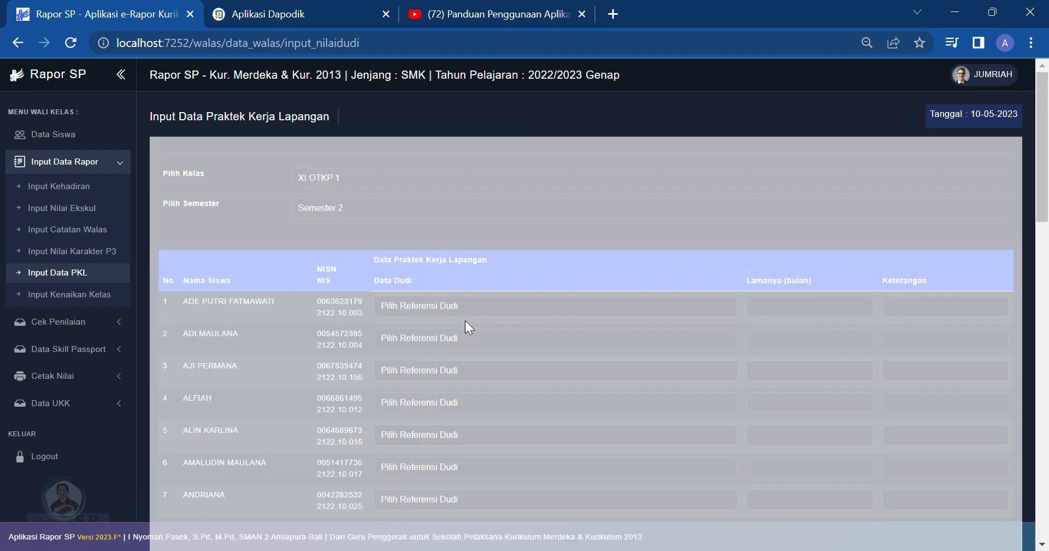
Step: Give the first student DINAS KOMUNIKASI DAN INFORMATIKA KAB. BOGOR for 2 months and save
{"action": "left_click", "coordinate": [548, 304]}
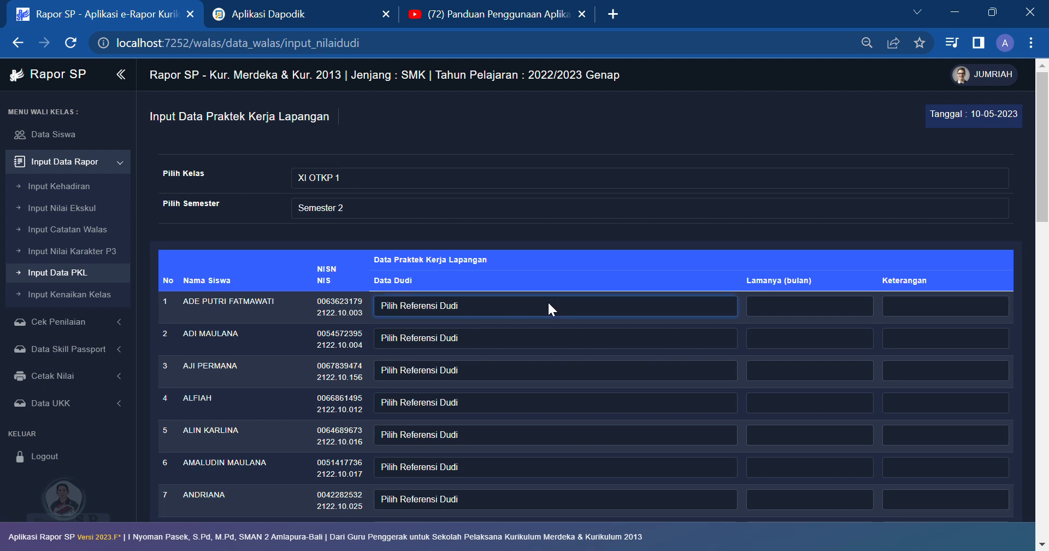
{"action": "left_click", "coordinate": [489, 357]}
{"action": "left_click", "coordinate": [780, 310]}
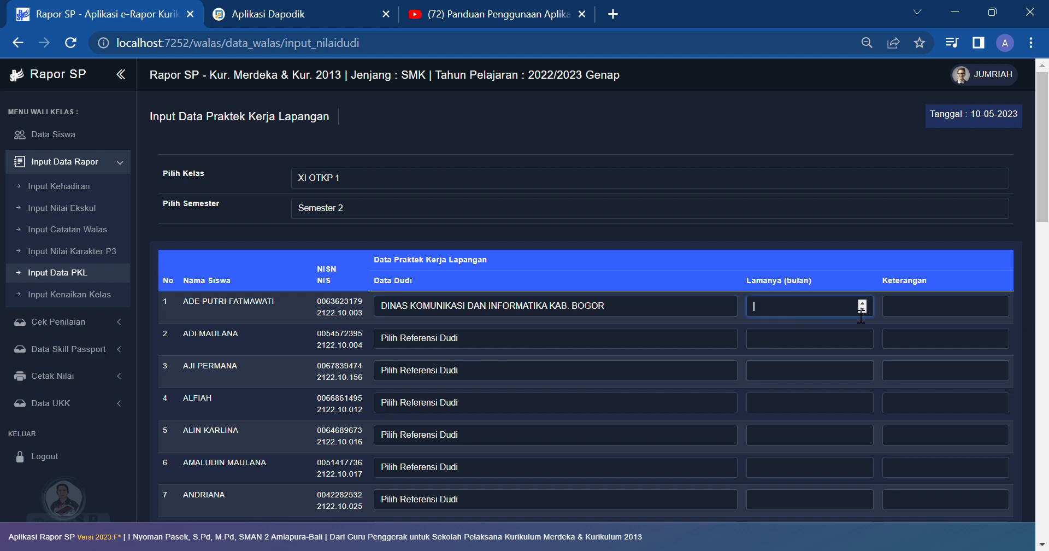
{"action": "left_click", "coordinate": [862, 305]}
{"action": "left_click", "coordinate": [863, 305]}
{"action": "scroll", "coordinate": [574, 309], "scroll_direction": "down", "scroll_amount": 10}
{"action": "scroll", "coordinate": [543, 280], "scroll_direction": "down", "scroll_amount": 5}
{"action": "scroll", "coordinate": [558, 287], "scroll_direction": "up", "scroll_amount": 13}
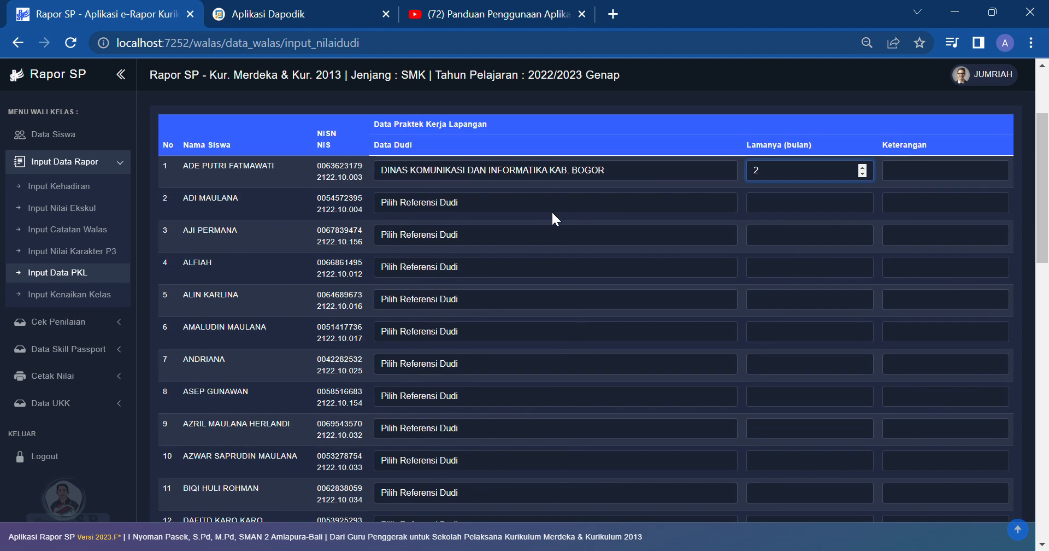
{"action": "scroll", "coordinate": [884, 380], "scroll_direction": "down", "scroll_amount": 15}
{"action": "left_click", "coordinate": [973, 460]}
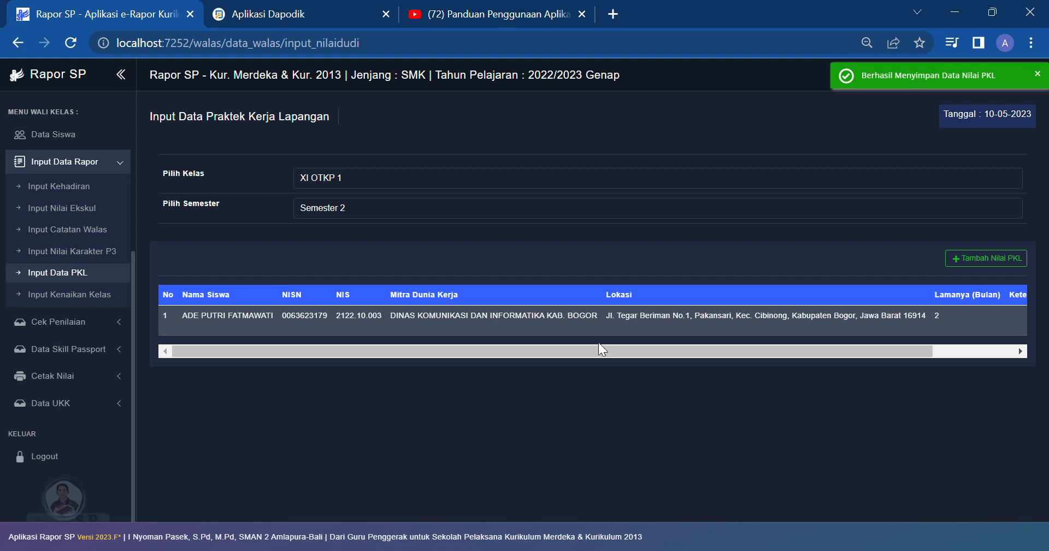
{"action": "left_click", "coordinate": [46, 298]}
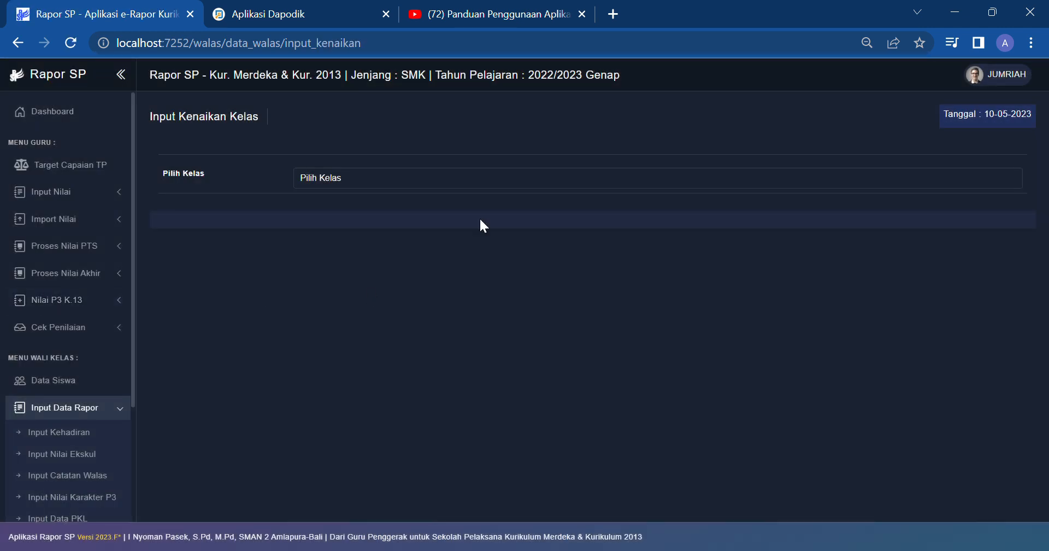
Step: Load XI OTKP 1's promotion list and save all 37 students as promoted to Kelas XII
{"action": "left_click", "coordinate": [471, 185]}
{"action": "left_click", "coordinate": [457, 208]}
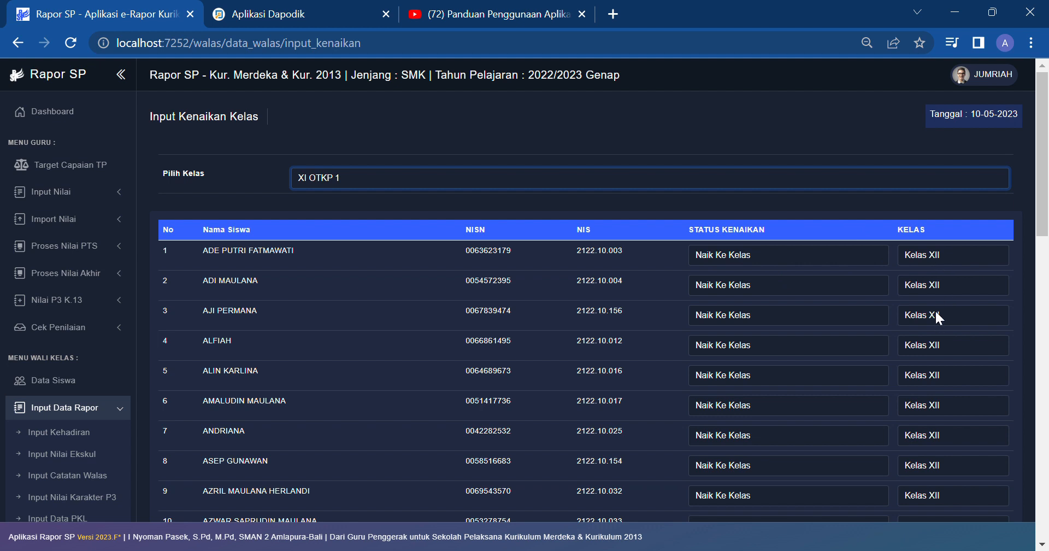
{"action": "scroll", "coordinate": [935, 309], "scroll_direction": "down", "scroll_amount": 15}
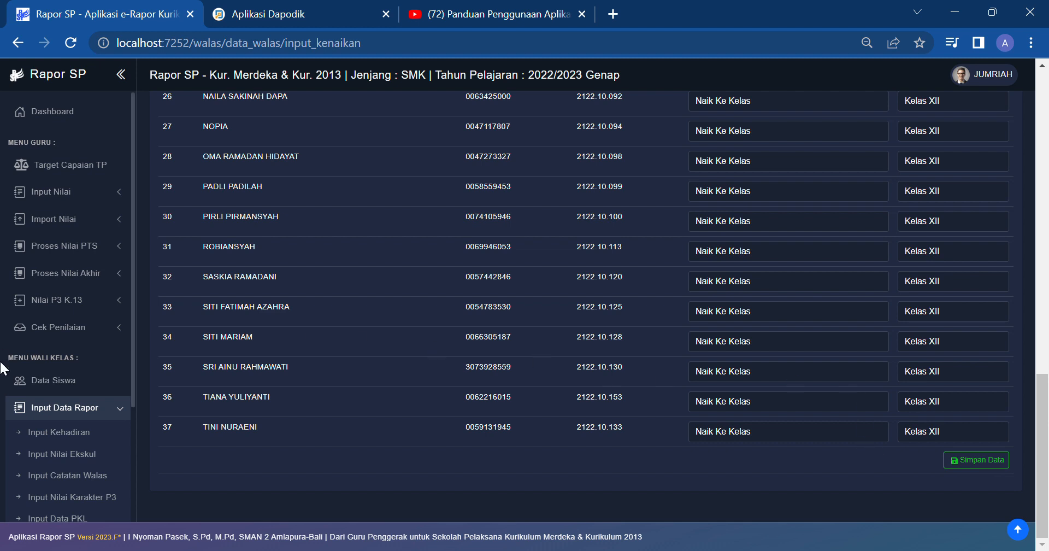
{"action": "scroll", "coordinate": [41, 369], "scroll_direction": "down", "scroll_amount": 3}
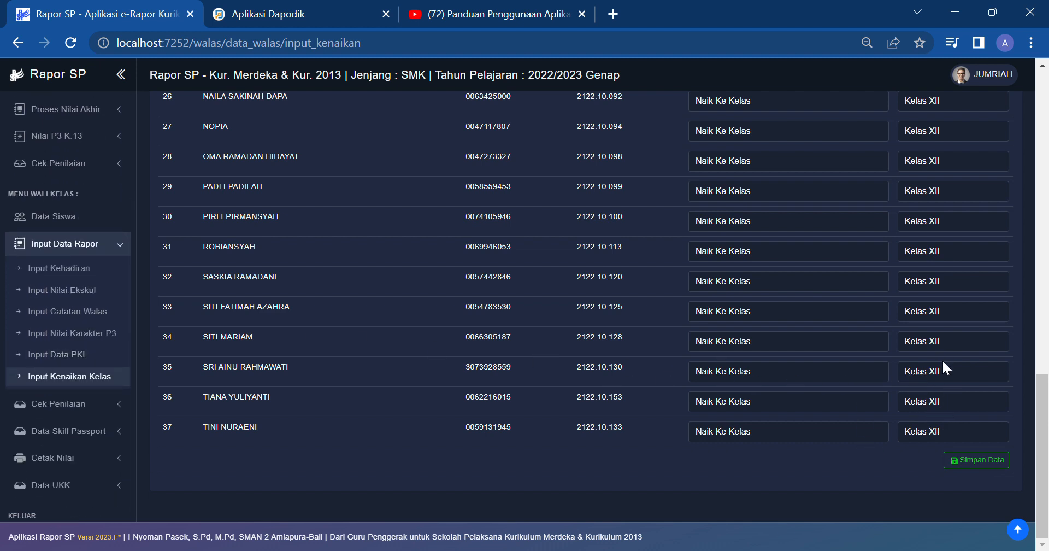
{"action": "scroll", "coordinate": [960, 352], "scroll_direction": "up", "scroll_amount": 1}
{"action": "scroll", "coordinate": [961, 363], "scroll_direction": "down", "scroll_amount": 1}
{"action": "left_click", "coordinate": [999, 462]}
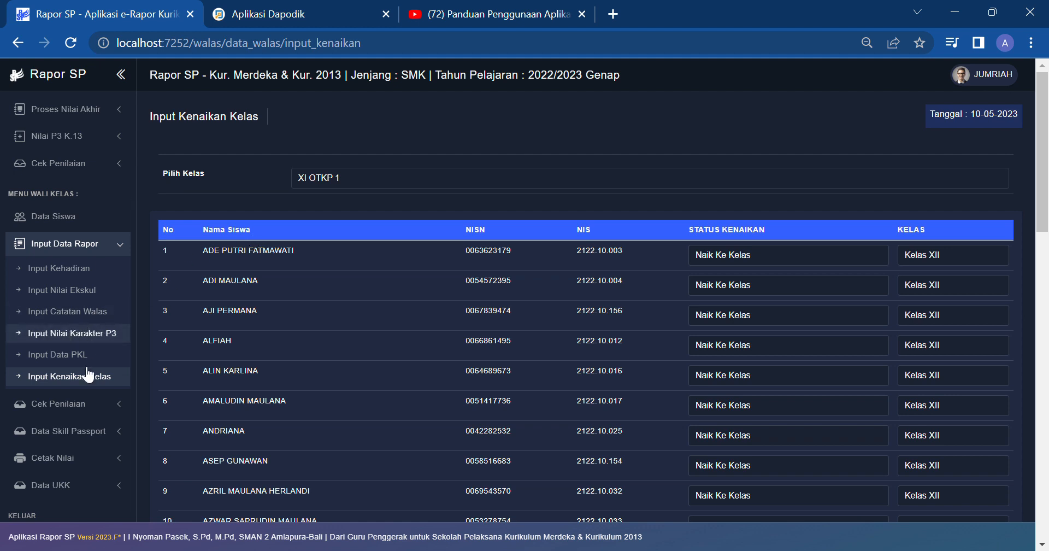
{"action": "left_click", "coordinate": [84, 403]}
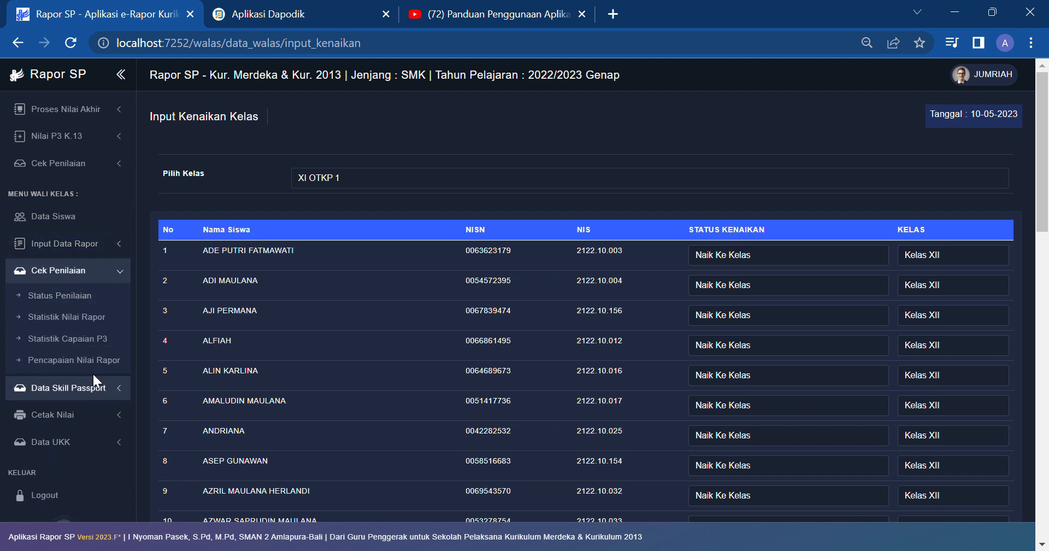
Step: Show the assessment status for class XI OTKP 1
{"action": "left_click", "coordinate": [103, 301]}
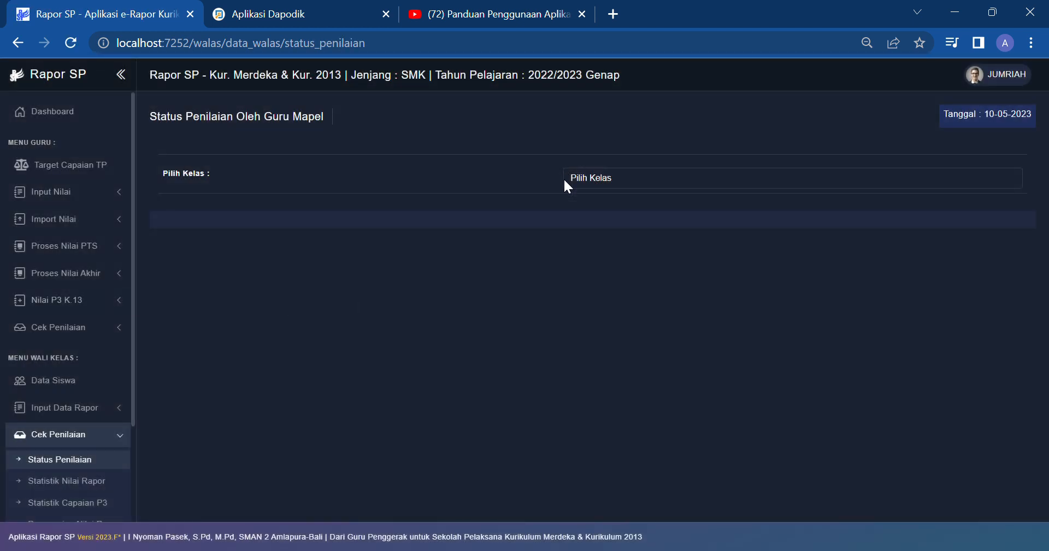
{"action": "left_click", "coordinate": [596, 181]}
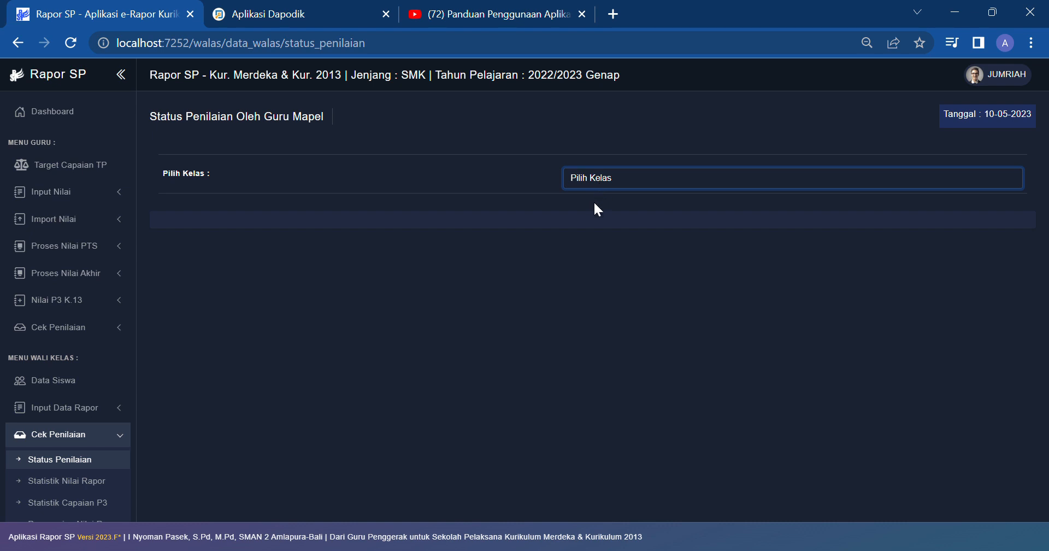
{"action": "left_click", "coordinate": [595, 202]}
{"action": "scroll", "coordinate": [682, 310], "scroll_direction": "down", "scroll_amount": 4}
{"action": "scroll", "coordinate": [682, 316], "scroll_direction": "down", "scroll_amount": 1}
{"action": "scroll", "coordinate": [756, 372], "scroll_direction": "up", "scroll_amount": 6}
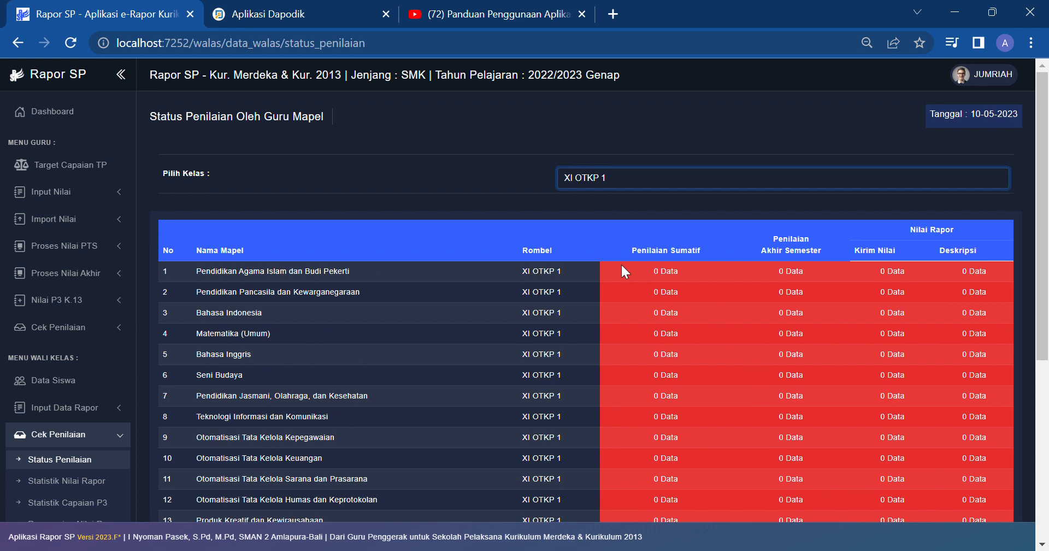
Step: Scroll through the assessment status tables, then go to Data UKK's Input Nilai UKK page
{"action": "scroll", "coordinate": [621, 264], "scroll_direction": "down", "scroll_amount": 3}
{"action": "scroll", "coordinate": [621, 264], "scroll_direction": "up", "scroll_amount": 4}
{"action": "left_click_drag", "start_coordinate": [652, 261], "coordinate": [1017, 266]}
{"action": "scroll", "coordinate": [379, 293], "scroll_direction": "down", "scroll_amount": 1}
{"action": "scroll", "coordinate": [373, 287], "scroll_direction": "down", "scroll_amount": 4}
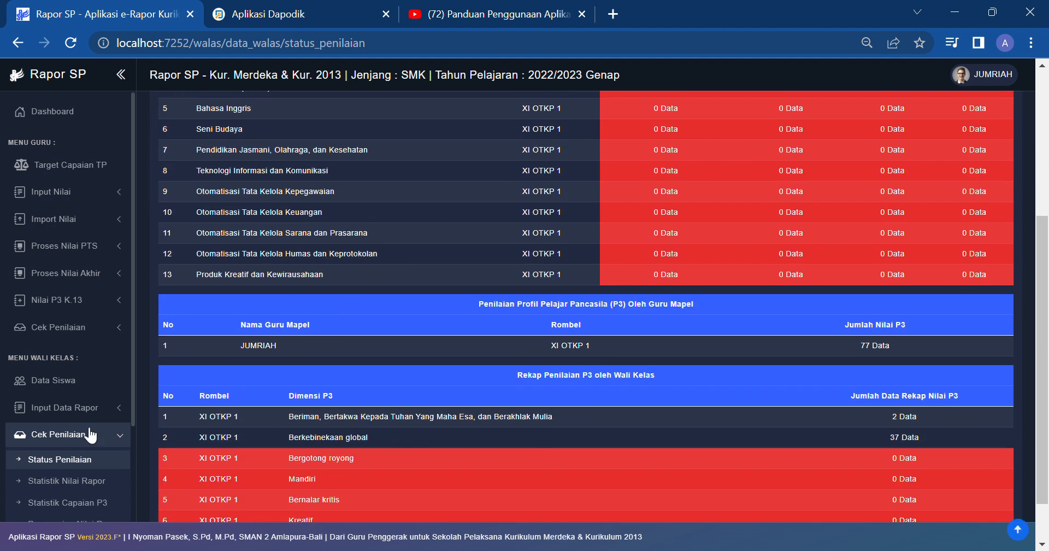
{"action": "scroll", "coordinate": [93, 432], "scroll_direction": "down", "scroll_amount": 3}
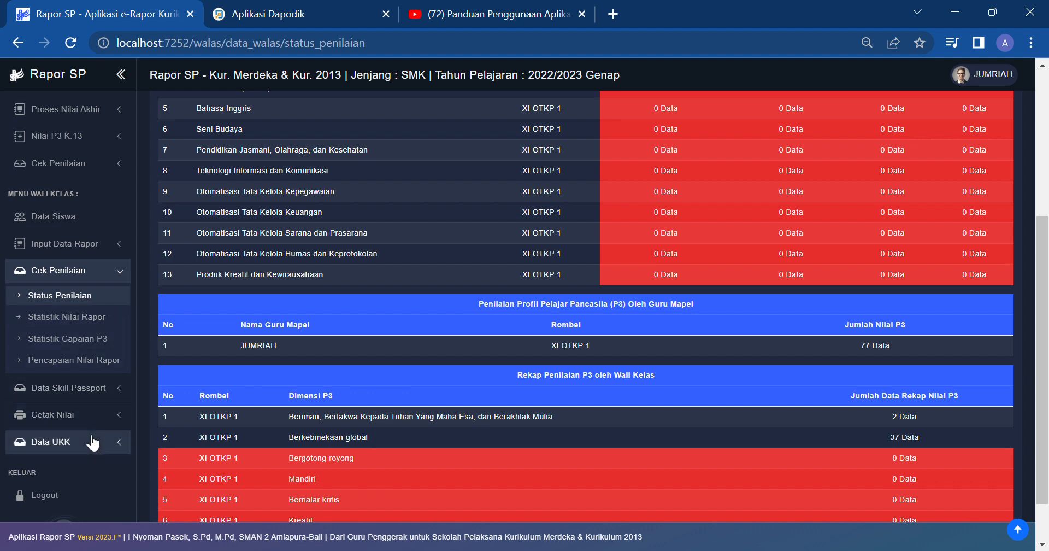
{"action": "left_click", "coordinate": [91, 436]}
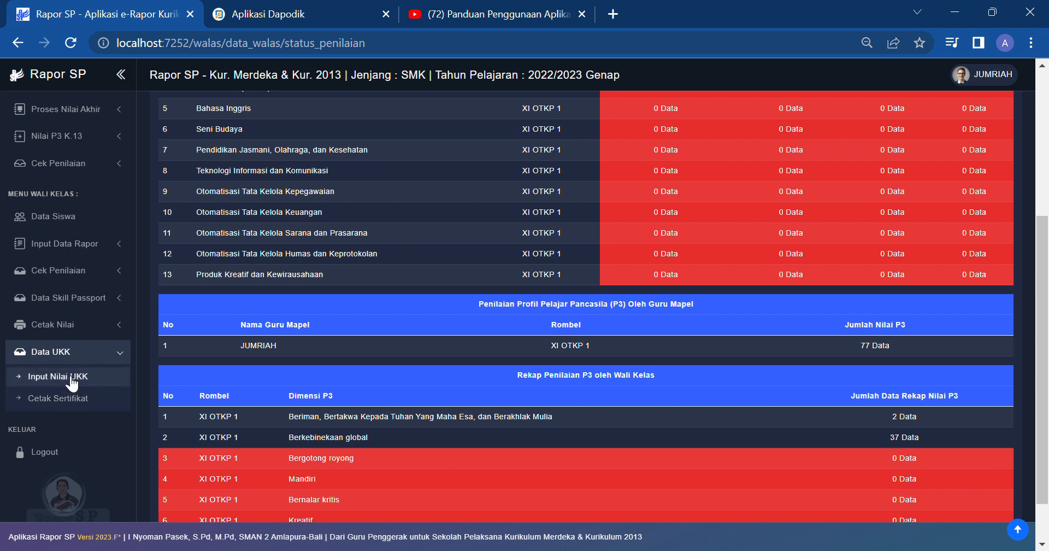
{"action": "left_click", "coordinate": [71, 378]}
Step: Choose class XI OTKP 1 on the Input Nilai UKK page
{"action": "left_click", "coordinate": [322, 178]}
{"action": "left_click", "coordinate": [356, 195]}
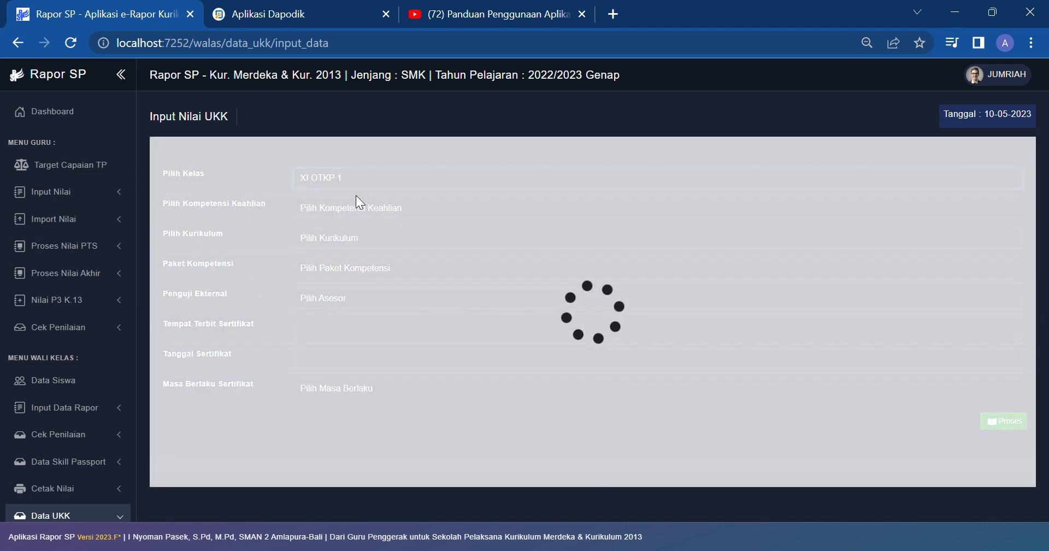
{"action": "scroll", "coordinate": [123, 295], "scroll_direction": "down", "scroll_amount": 3}
{"action": "scroll", "coordinate": [97, 363], "scroll_direction": "up", "scroll_amount": 2}
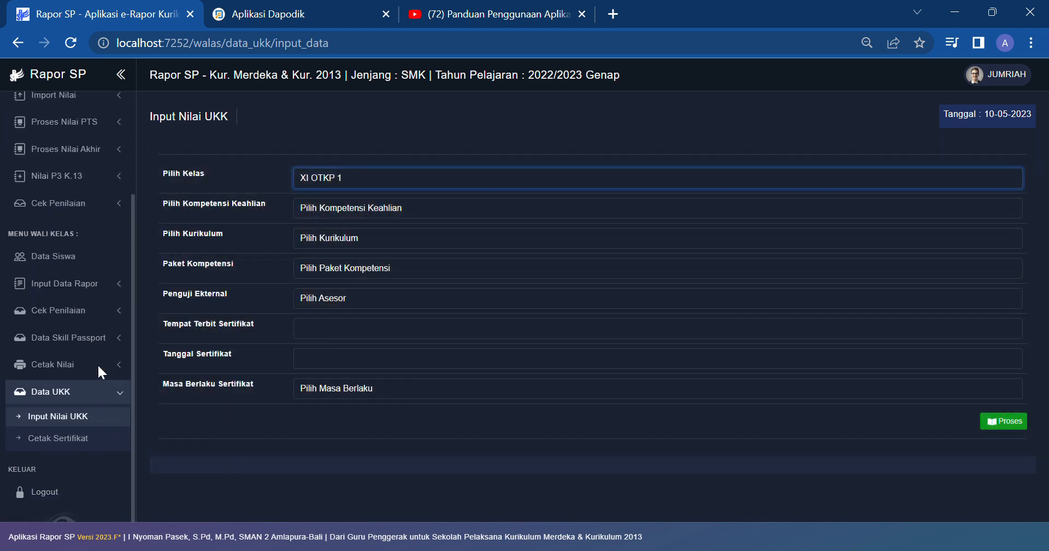
{"action": "scroll", "coordinate": [101, 365], "scroll_direction": "down", "scroll_amount": 2}
Step: Log out and sign back in as the other homeroom teacher at SMKS INSAN MADANI
{"action": "left_click", "coordinate": [74, 436]}
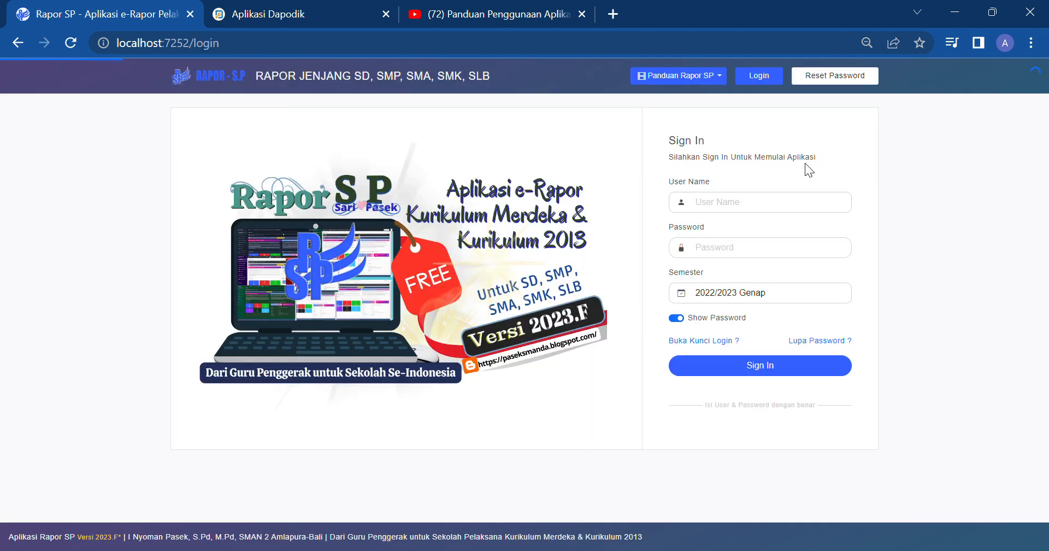
{"action": "left_click", "coordinate": [786, 208]}
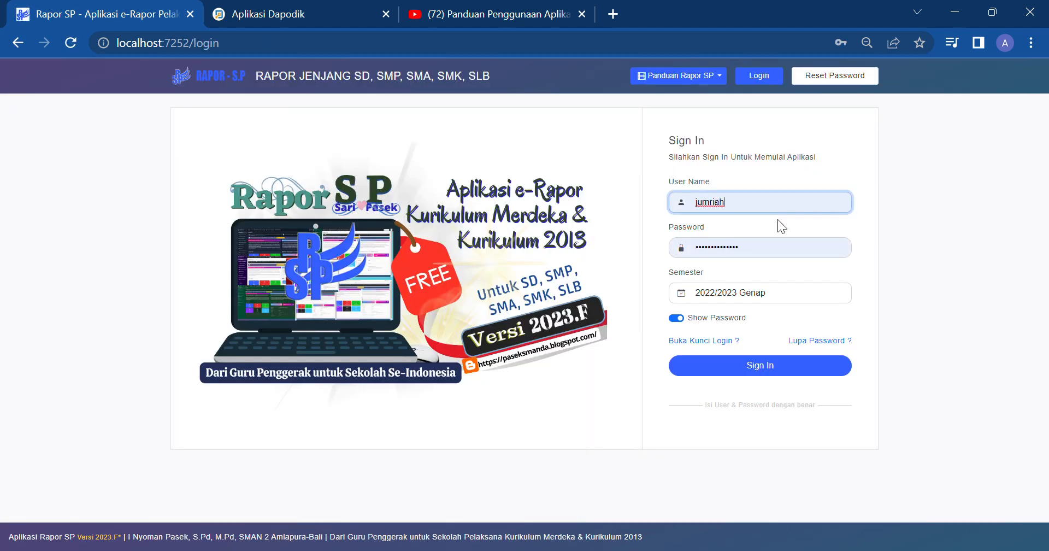
{"action": "left_click", "coordinate": [776, 375]}
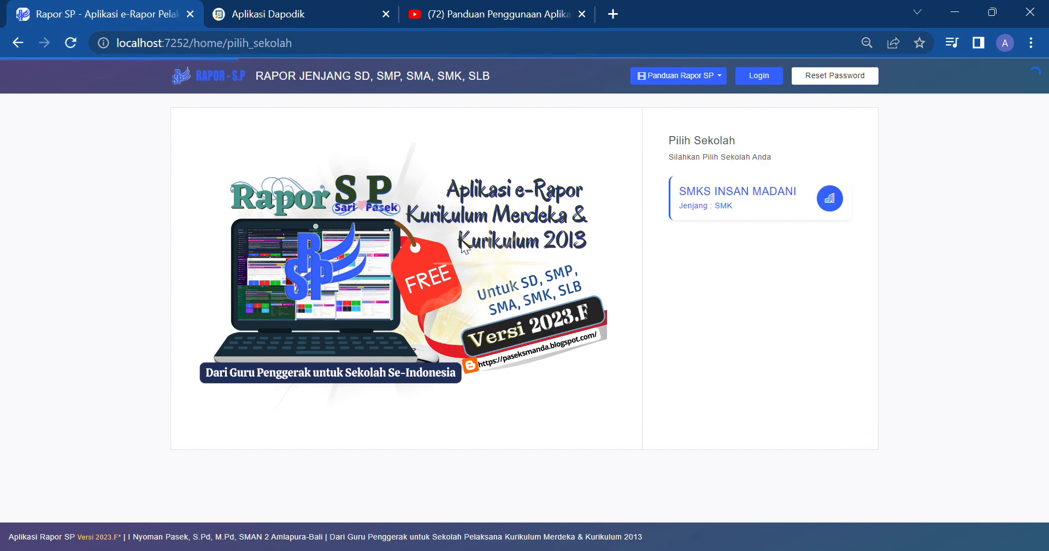
{"action": "left_click", "coordinate": [696, 195]}
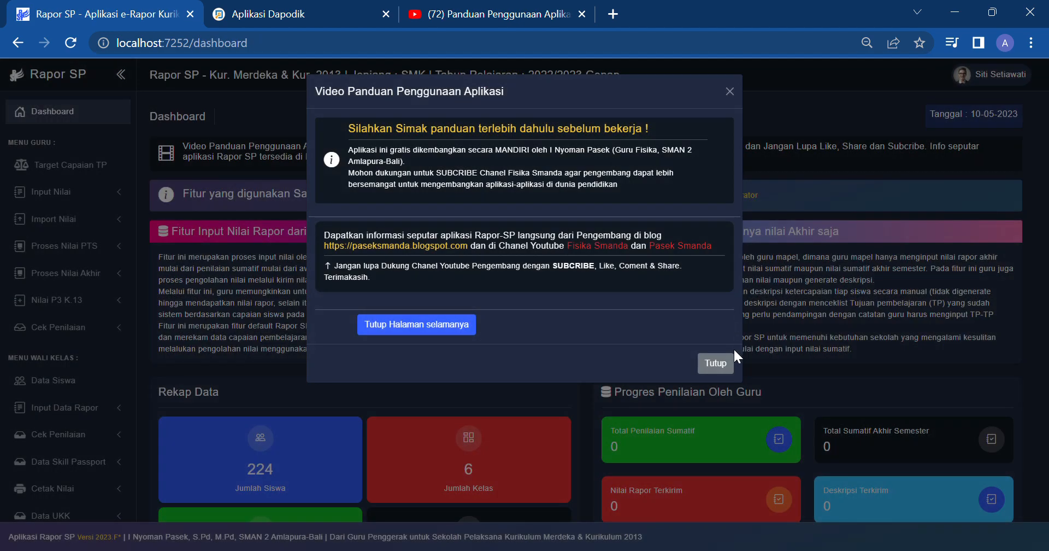
{"action": "left_click", "coordinate": [715, 363]}
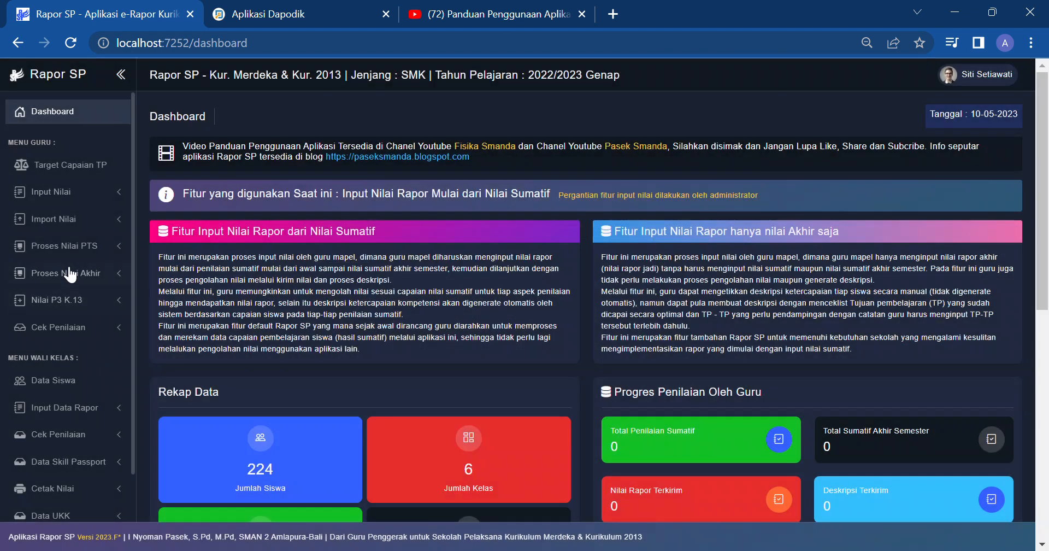
{"action": "scroll", "coordinate": [103, 284], "scroll_direction": "down", "scroll_amount": 2}
{"action": "scroll", "coordinate": [104, 285], "scroll_direction": "down", "scroll_amount": 1}
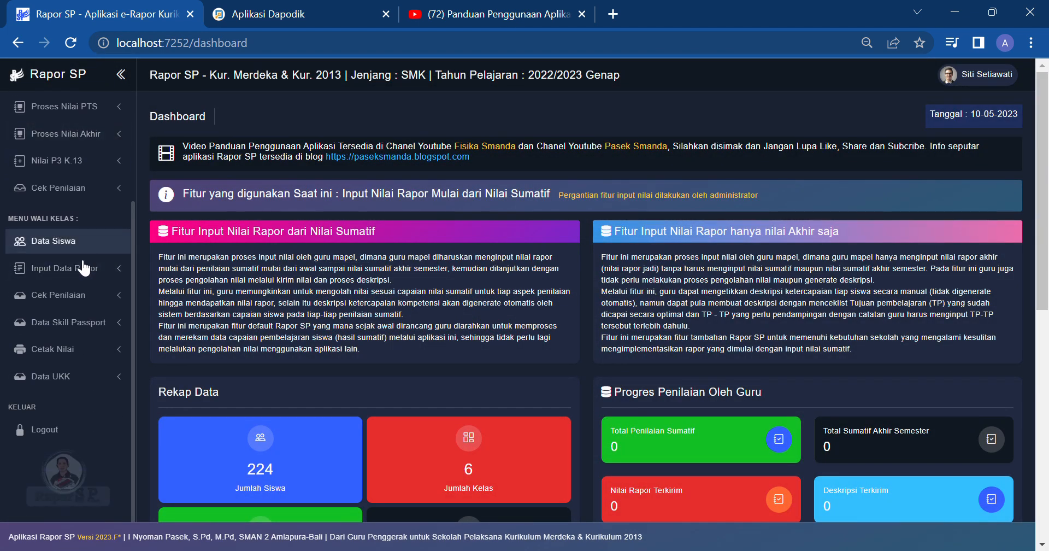
Step: Select XII OTKP 1, Otomatisasi dan Tata Kelola Perkantoran, SMK 2013 REV. curriculum, competency package and external assessor
{"action": "left_click", "coordinate": [72, 383]}
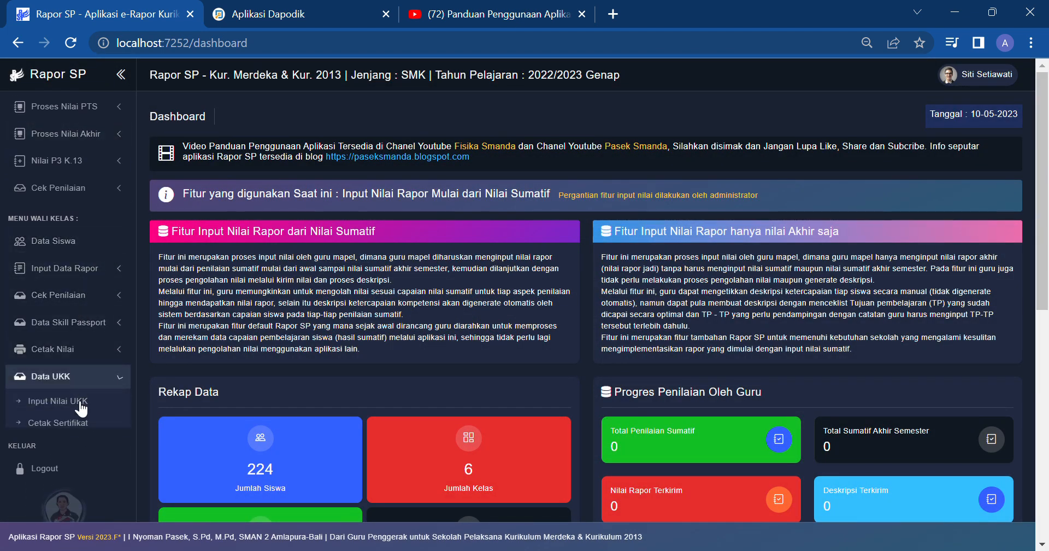
{"action": "left_click", "coordinate": [76, 408]}
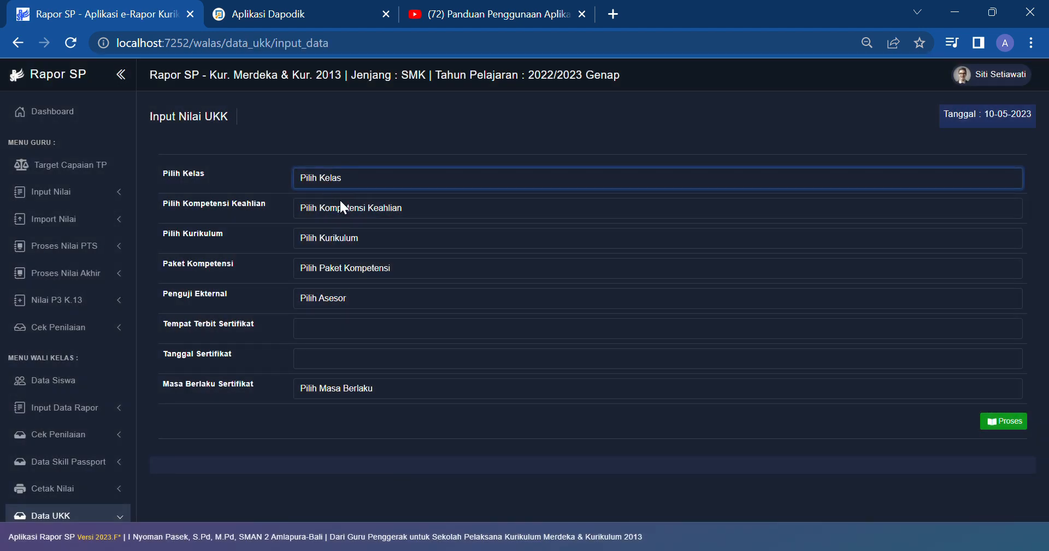
{"action": "left_click", "coordinate": [340, 200]}
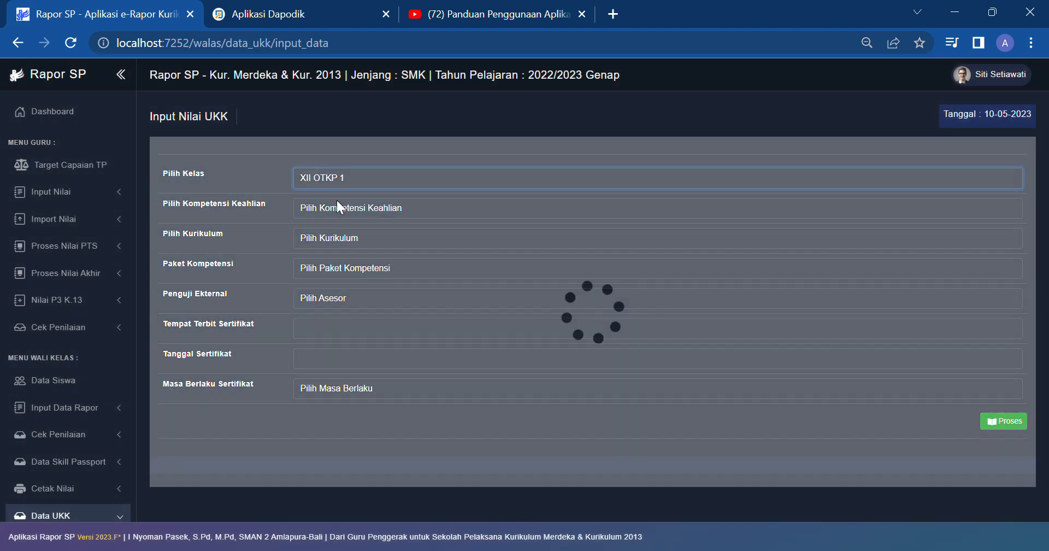
{"action": "left_click", "coordinate": [327, 211]}
{"action": "left_click", "coordinate": [333, 235]}
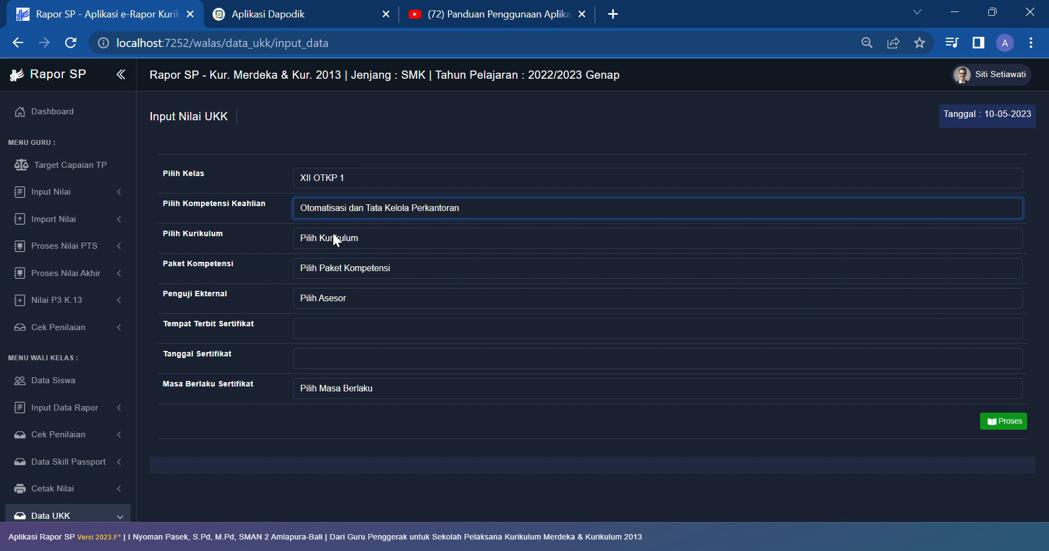
{"action": "left_click", "coordinate": [337, 239]}
{"action": "left_click", "coordinate": [312, 260]}
{"action": "left_click", "coordinate": [347, 267]}
{"action": "left_click", "coordinate": [355, 298]}
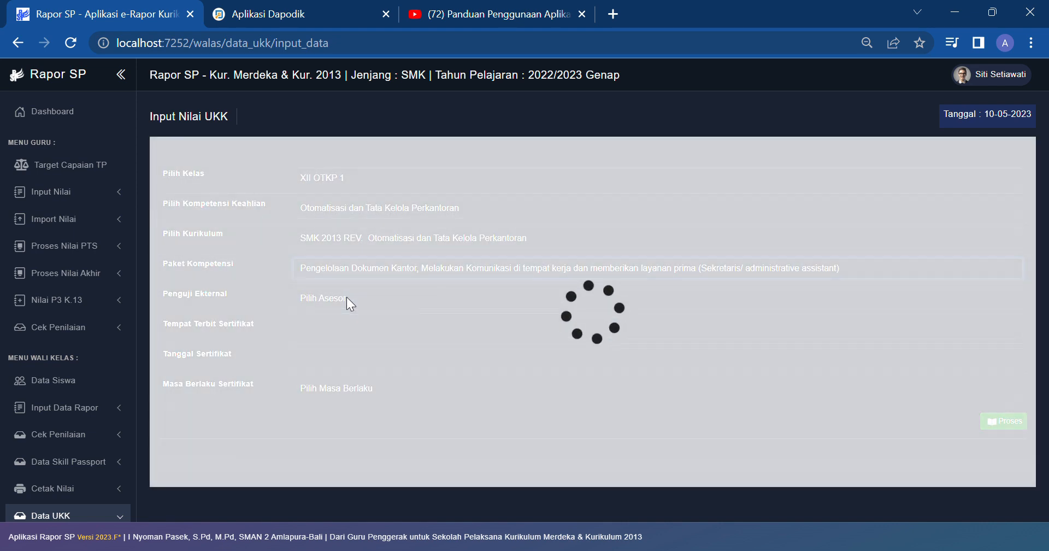
{"action": "left_click", "coordinate": [344, 297]}
{"action": "left_click", "coordinate": [354, 345]}
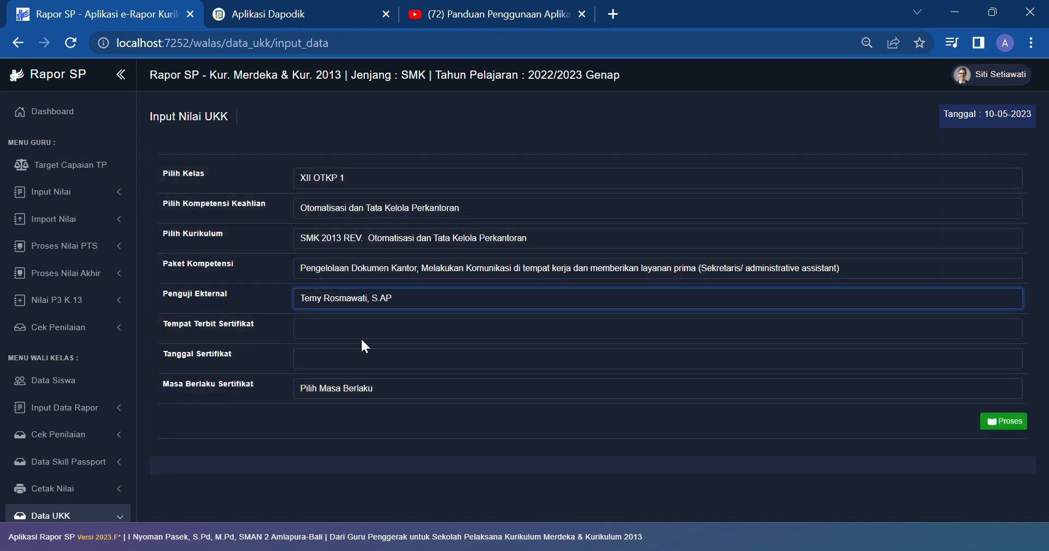
Step: Set the certificate place to Bogor, date to 5 May 2023 and validity to 1 Tahun
{"action": "left_click", "coordinate": [371, 335]}
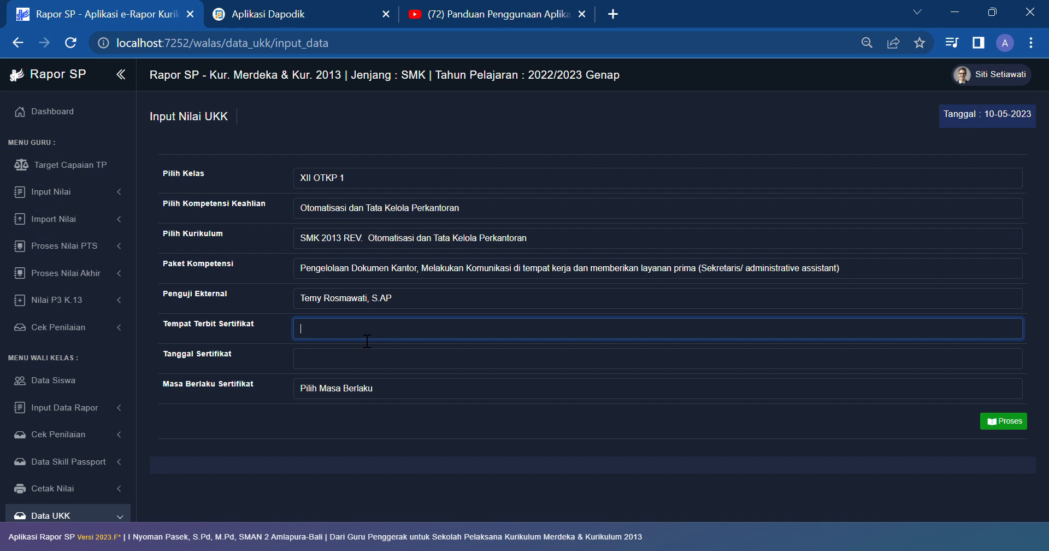
{"action": "type", "text": "Bogor"}
{"action": "key", "text": "Tab"}
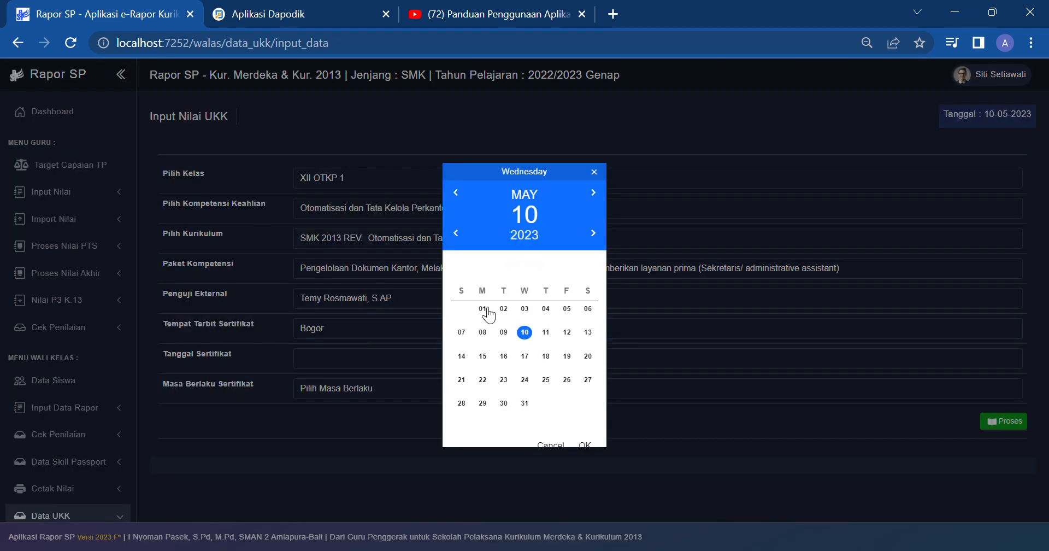
{"action": "left_click", "coordinate": [568, 310]}
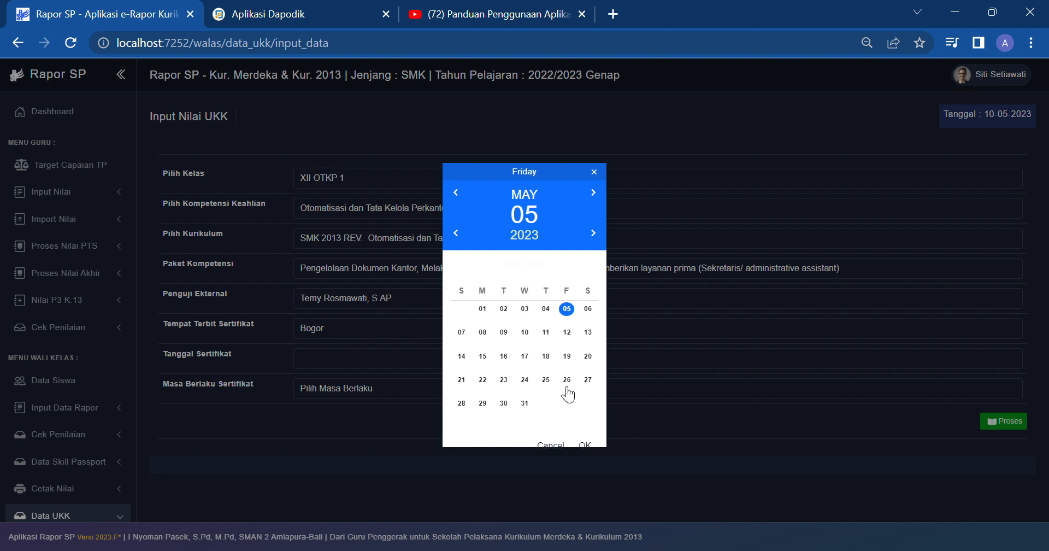
{"action": "left_click", "coordinate": [586, 445]}
{"action": "left_click", "coordinate": [466, 389]}
{"action": "left_click", "coordinate": [435, 417]}
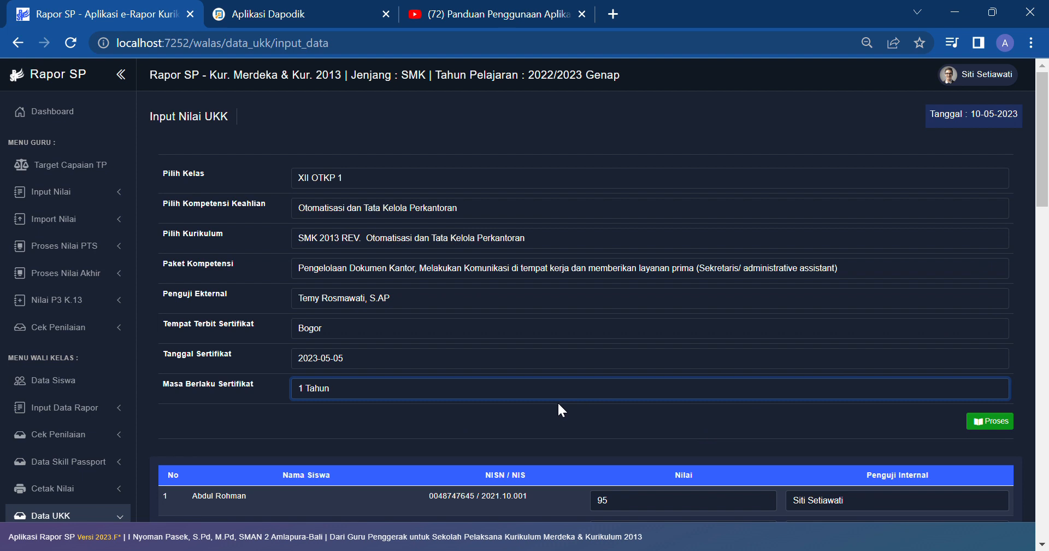
{"action": "left_click", "coordinate": [552, 418]}
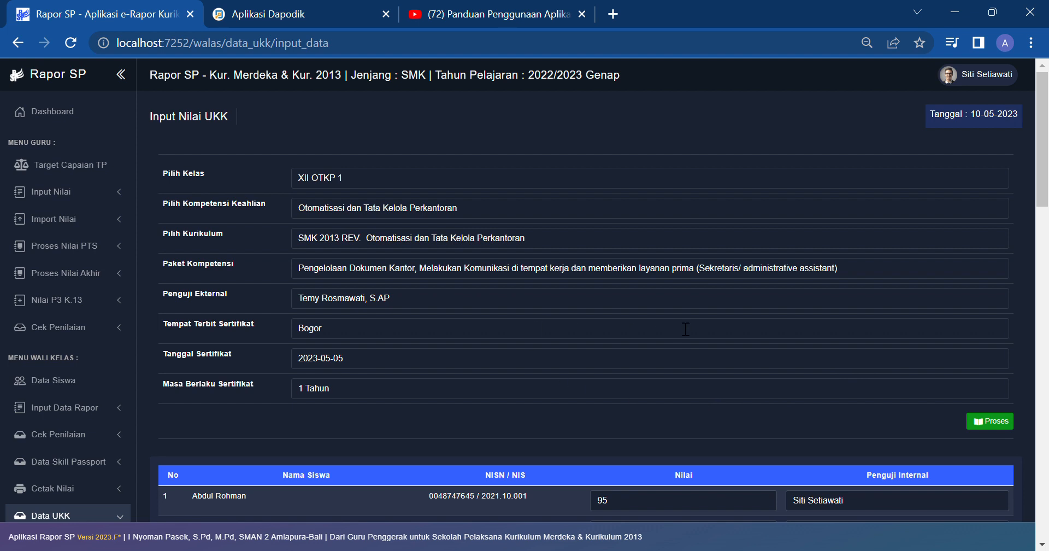
Step: Load the student score table and give the second student 90 with a pasted internal assessor
{"action": "left_click", "coordinate": [990, 426]}
{"action": "scroll", "coordinate": [720, 386], "scroll_direction": "down", "scroll_amount": 7}
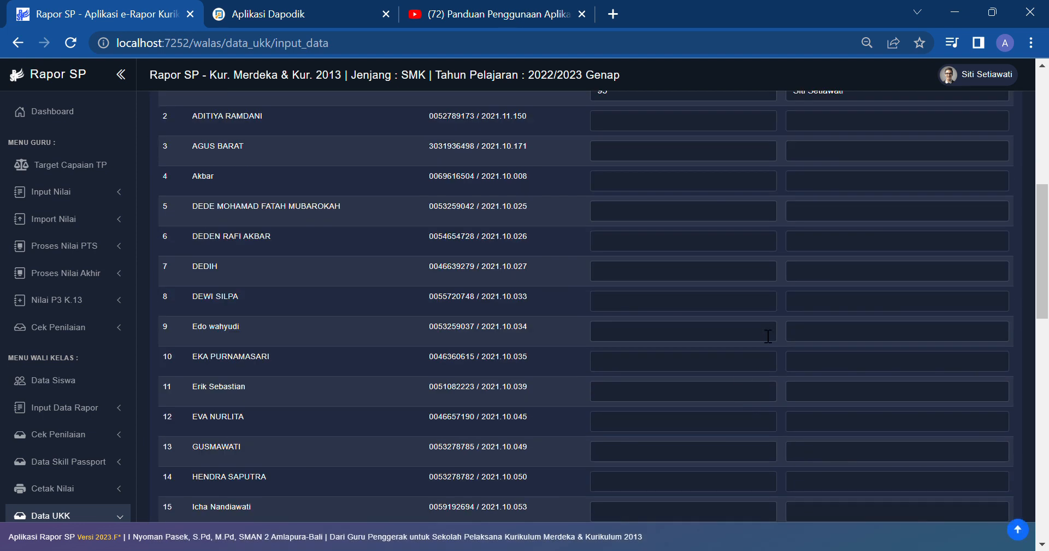
{"action": "scroll", "coordinate": [768, 335], "scroll_direction": "up", "scroll_amount": 2}
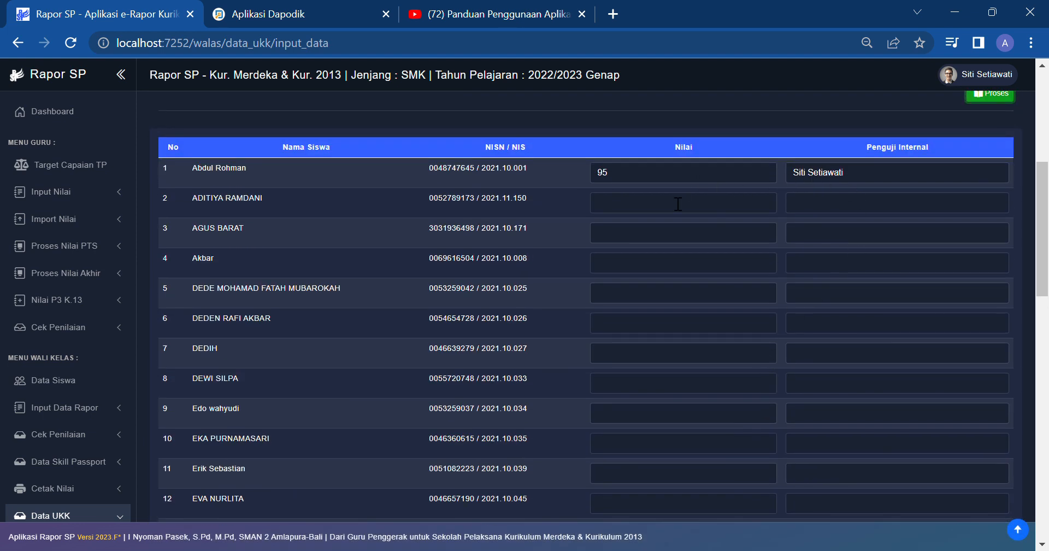
{"action": "scroll", "coordinate": [678, 204], "scroll_direction": "up", "scroll_amount": 2}
{"action": "left_click", "coordinate": [656, 294]}
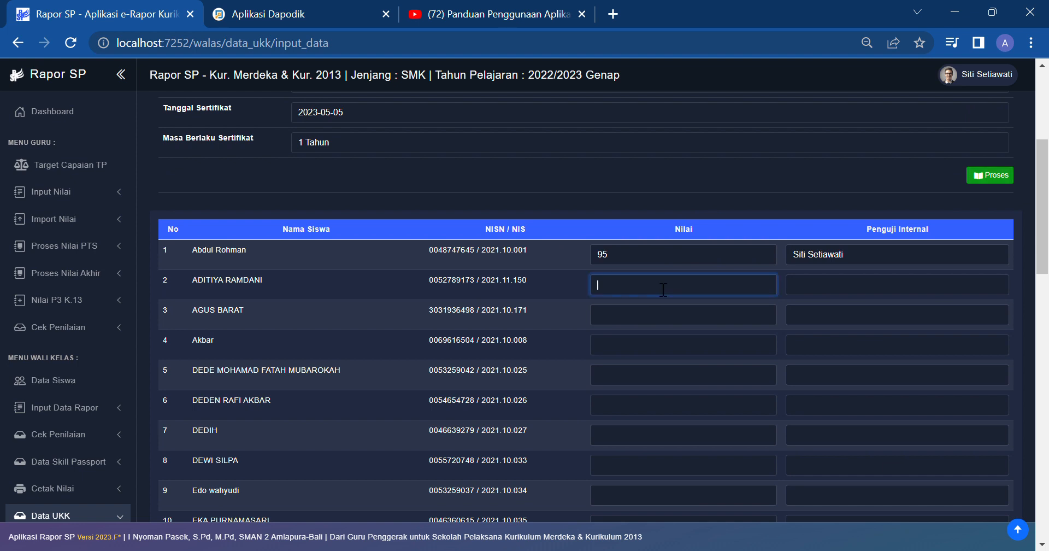
{"action": "scroll", "coordinate": [670, 267], "scroll_direction": "up", "scroll_amount": 3}
{"action": "scroll", "coordinate": [679, 277], "scroll_direction": "down", "scroll_amount": 4}
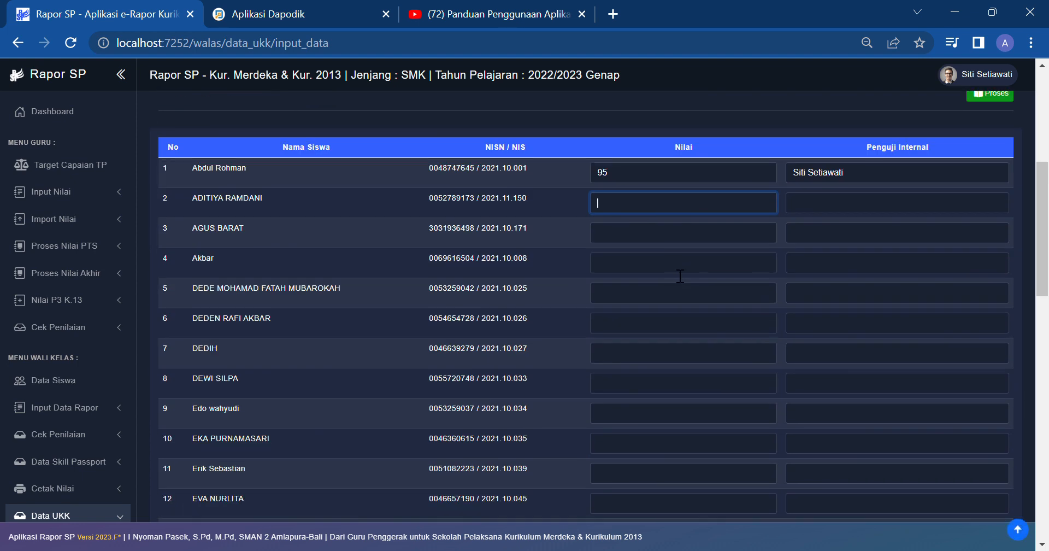
{"action": "type", "text": "90"}
{"action": "left_click", "coordinate": [830, 200]}
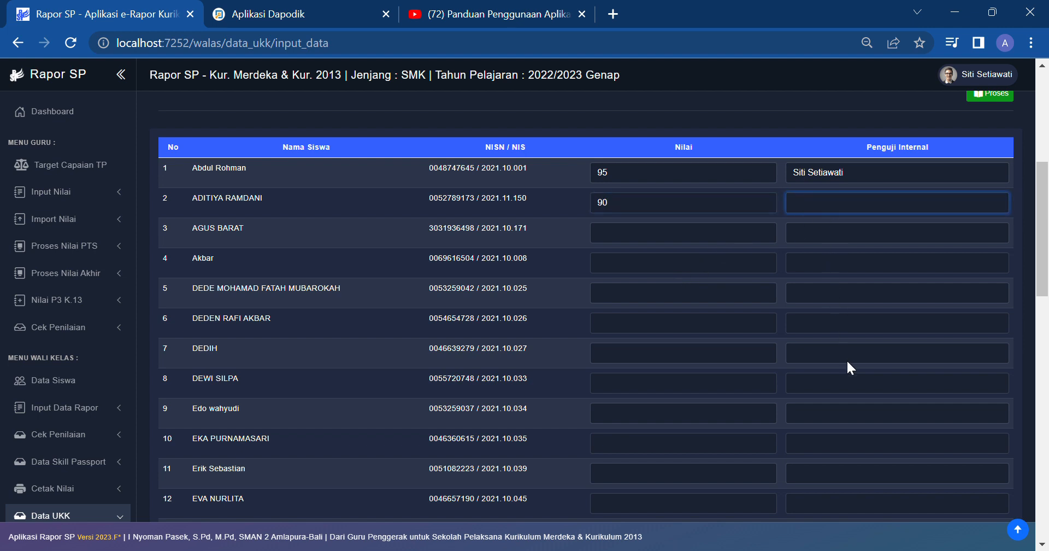
Step: Save the entered UKK scores for XII OTKP 1
{"action": "left_click", "coordinate": [653, 244]}
{"action": "scroll", "coordinate": [822, 260], "scroll_direction": "down", "scroll_amount": 3}
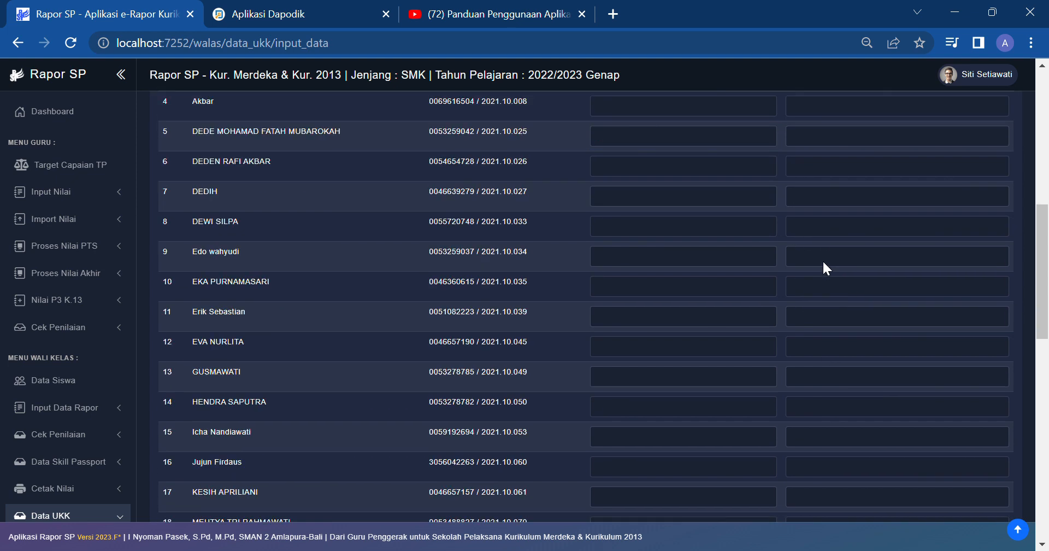
{"action": "scroll", "coordinate": [822, 261], "scroll_direction": "down", "scroll_amount": 13}
{"action": "left_click", "coordinate": [971, 464]}
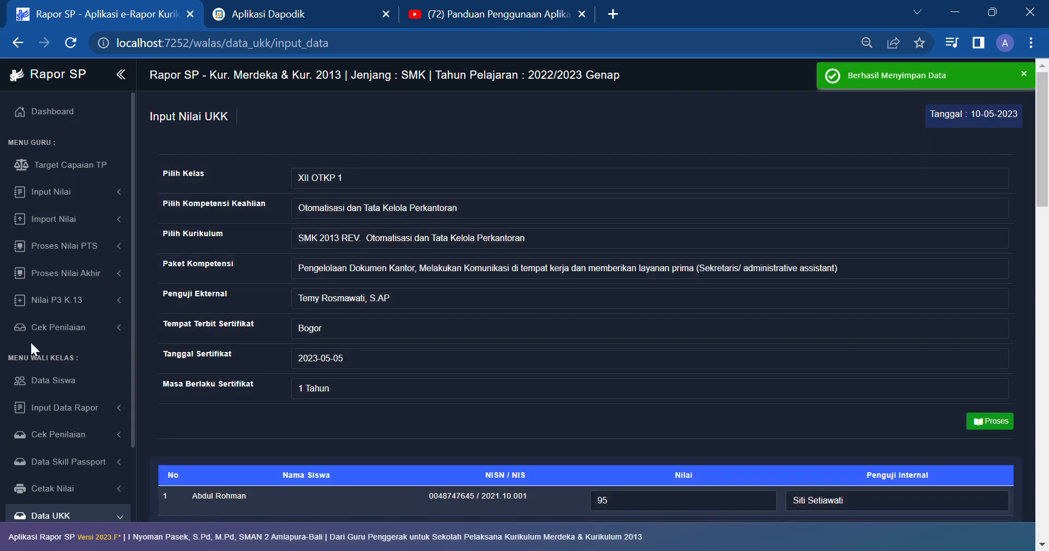
{"action": "scroll", "coordinate": [31, 344], "scroll_direction": "down", "scroll_amount": 3}
Step: Generate XII OTKP 1's UKK certificates with Logo Sekolah and open the second student's certificate PDF
{"action": "left_click", "coordinate": [72, 372]}
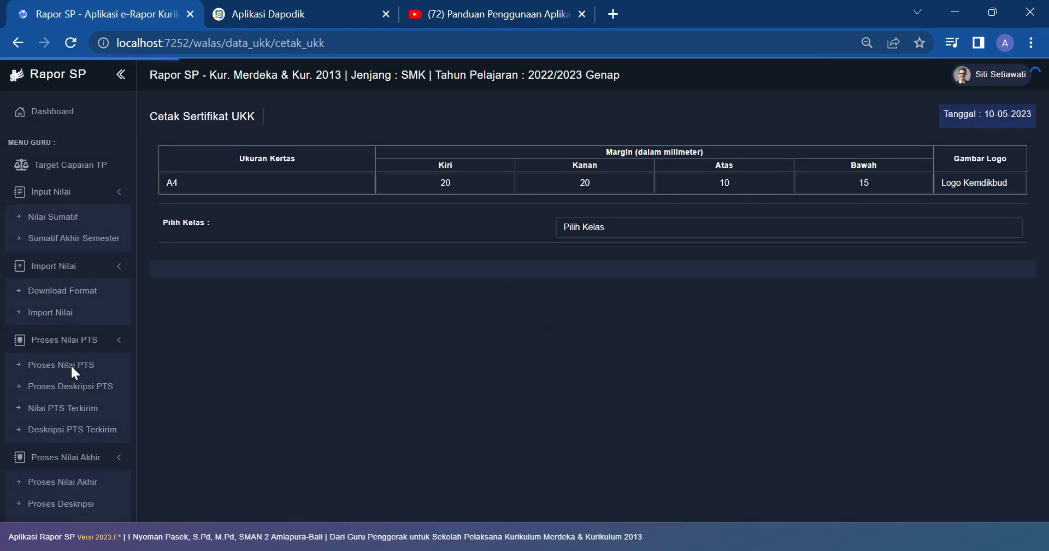
{"action": "left_click", "coordinate": [993, 190]}
{"action": "key", "text": "Down"}
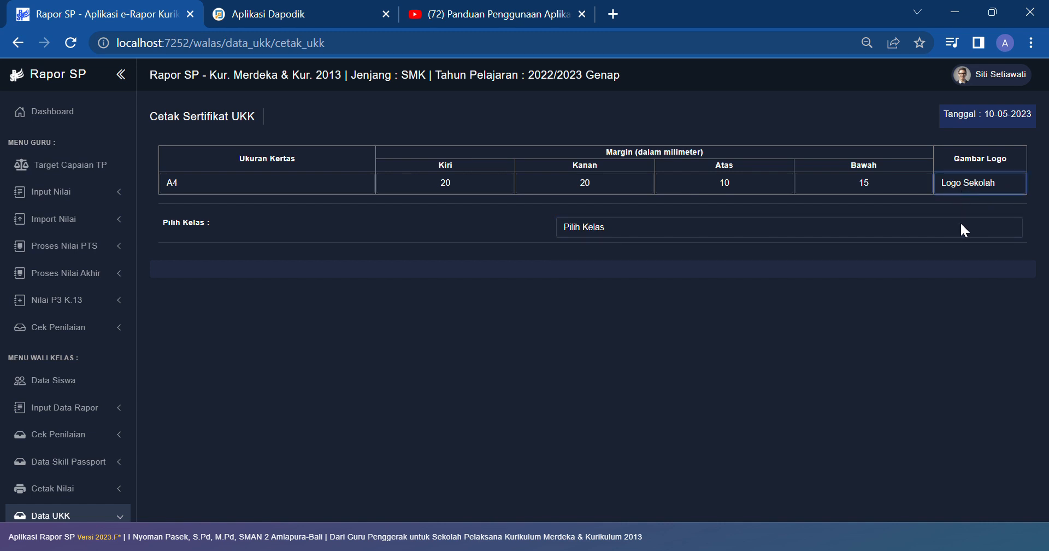
{"action": "left_click", "coordinate": [834, 234]}
{"action": "left_click", "coordinate": [736, 255]}
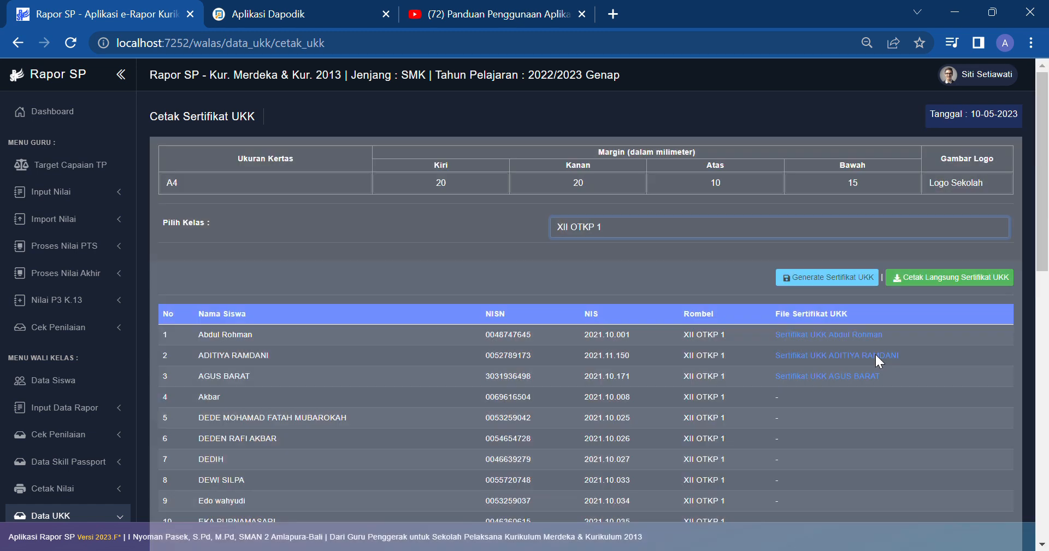
{"action": "left_click", "coordinate": [808, 279]}
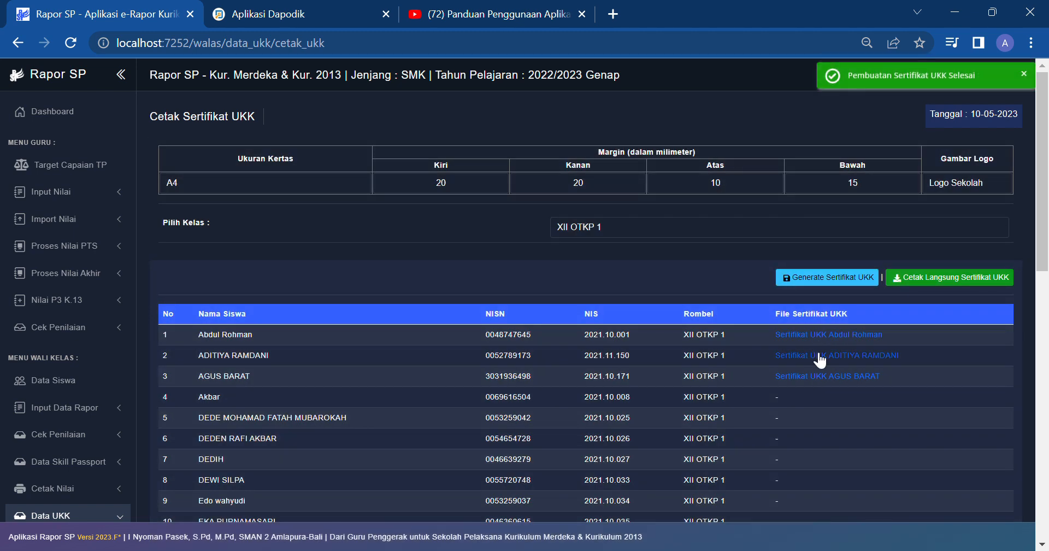
{"action": "left_click", "coordinate": [819, 355]}
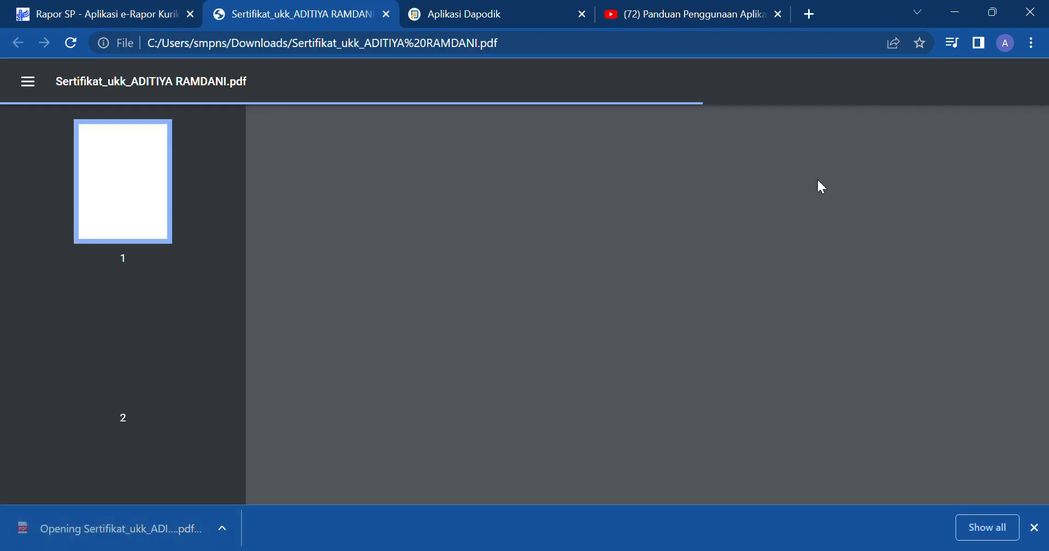
Step: Scroll through the certificate PDF to review its 17-competency table
{"action": "scroll", "coordinate": [817, 268], "scroll_direction": "down", "scroll_amount": 8}
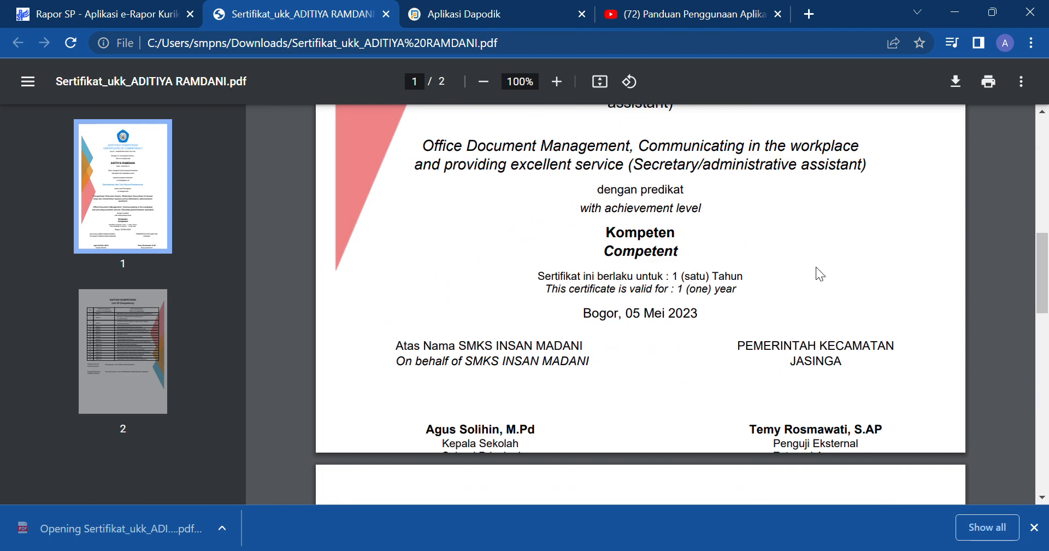
{"action": "scroll", "coordinate": [817, 268], "scroll_direction": "down", "scroll_amount": 15}
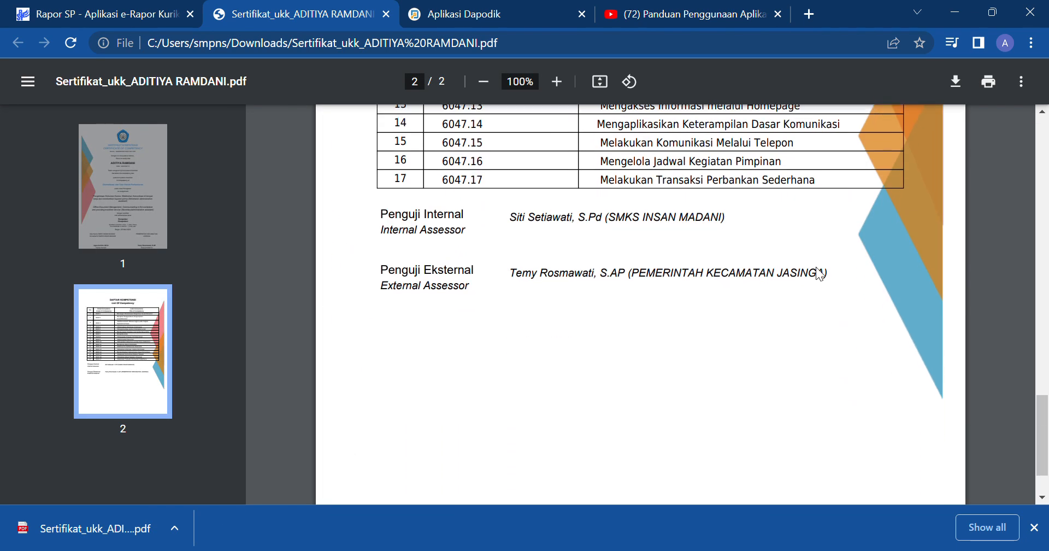
{"action": "scroll", "coordinate": [543, 326], "scroll_direction": "up", "scroll_amount": 6}
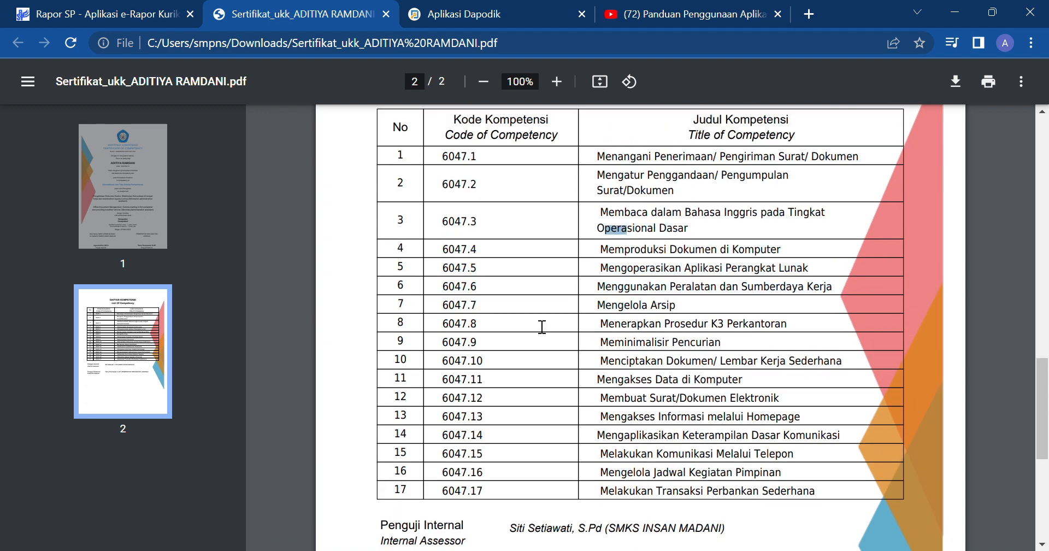
{"action": "scroll", "coordinate": [589, 317], "scroll_direction": "up", "scroll_amount": 3}
{"action": "scroll", "coordinate": [590, 317], "scroll_direction": "down", "scroll_amount": 9}
{"action": "scroll", "coordinate": [590, 317], "scroll_direction": "up", "scroll_amount": 7}
{"action": "scroll", "coordinate": [585, 321], "scroll_direction": "down", "scroll_amount": 5}
{"action": "scroll", "coordinate": [481, 330], "scroll_direction": "up", "scroll_amount": 2}
{"action": "scroll", "coordinate": [484, 330], "scroll_direction": "down", "scroll_amount": 1}
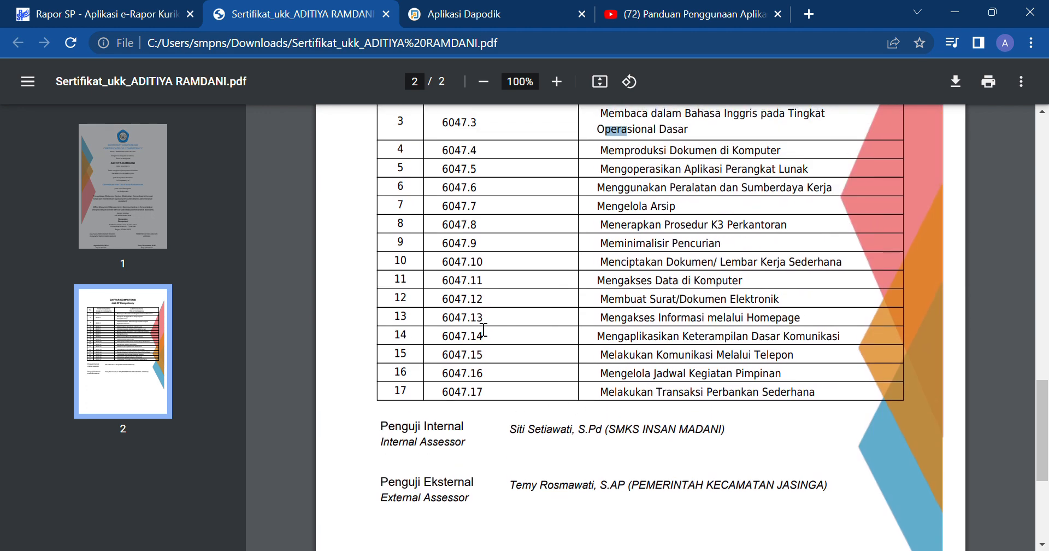
{"action": "scroll", "coordinate": [483, 330], "scroll_direction": "up", "scroll_amount": 3}
{"action": "scroll", "coordinate": [483, 331], "scroll_direction": "down", "scroll_amount": 3}
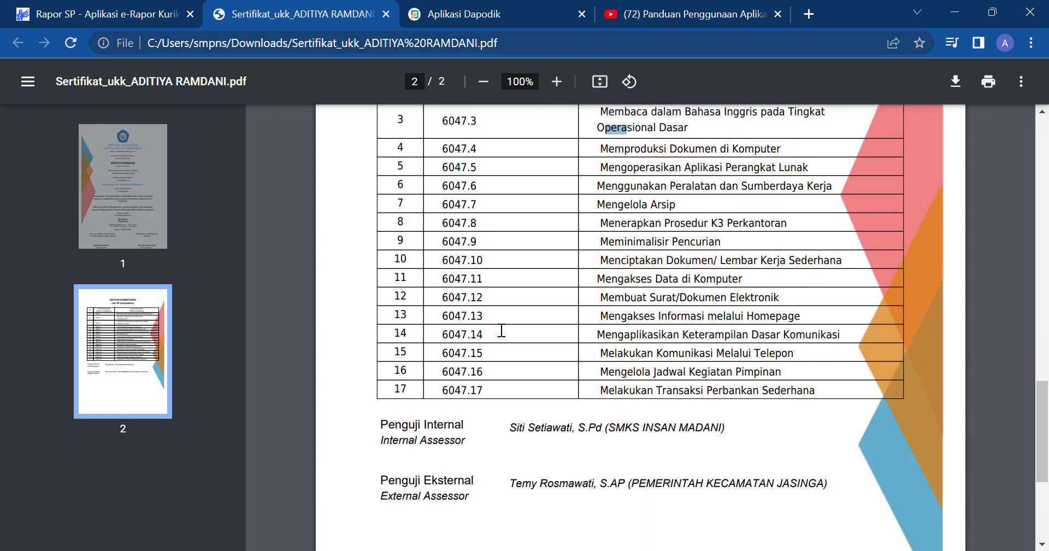
{"action": "scroll", "coordinate": [502, 330], "scroll_direction": "up", "scroll_amount": 4}
{"action": "scroll", "coordinate": [502, 330], "scroll_direction": "down", "scroll_amount": 3}
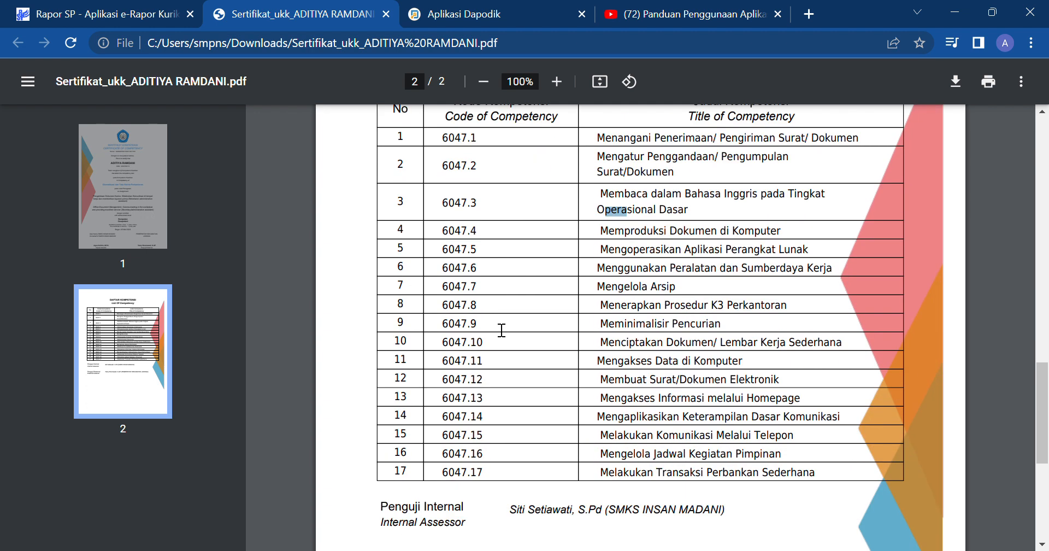
{"action": "scroll", "coordinate": [493, 322], "scroll_direction": "up", "scroll_amount": 3}
{"action": "scroll", "coordinate": [493, 321], "scroll_direction": "down", "scroll_amount": 3}
Step: Clear the stray text selection and return to the Rapor SP certificate printing tab
{"action": "left_click", "coordinate": [462, 359]}
{"action": "scroll", "coordinate": [612, 366], "scroll_direction": "up", "scroll_amount": 6}
{"action": "scroll", "coordinate": [615, 362], "scroll_direction": "down", "scroll_amount": 6}
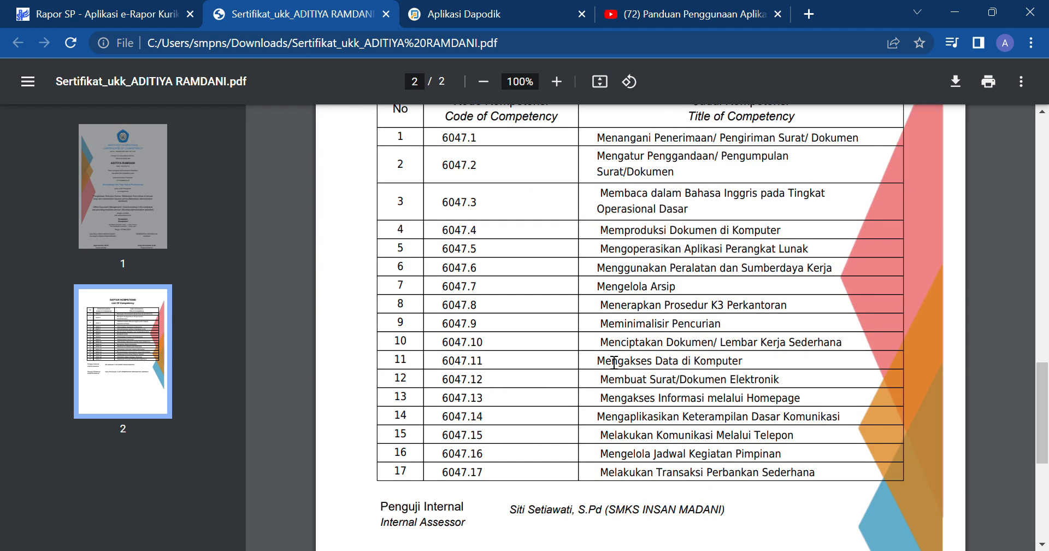
{"action": "scroll", "coordinate": [616, 359], "scroll_direction": "up", "scroll_amount": 6}
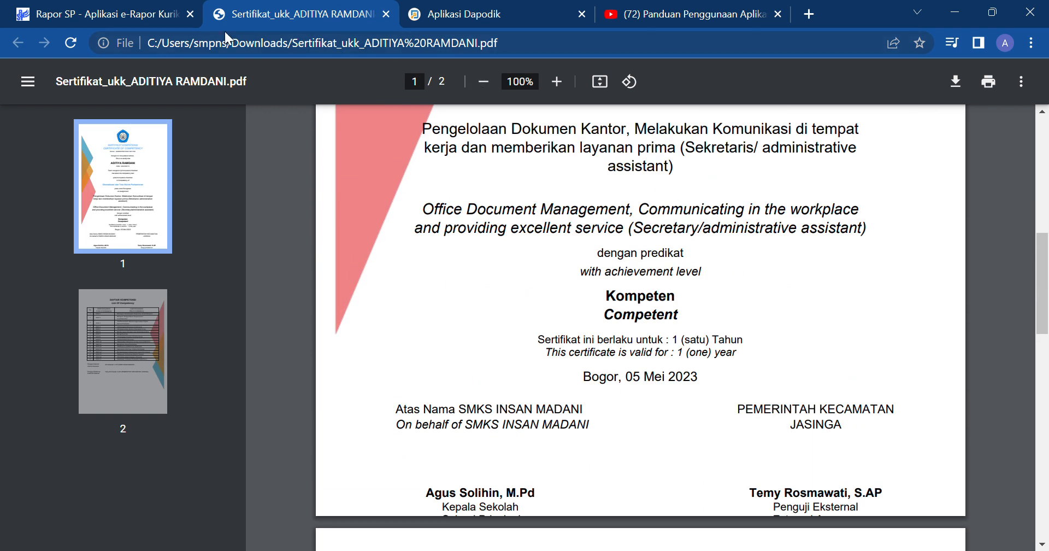
{"action": "left_click", "coordinate": [122, 12]}
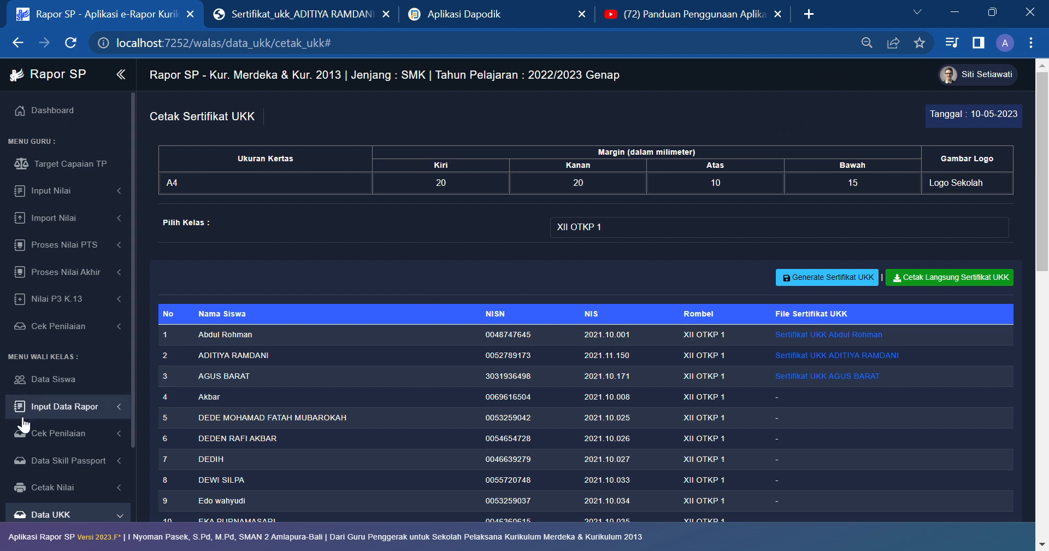
Step: Log out of the current homeroom teacher account
{"action": "scroll", "coordinate": [22, 424], "scroll_direction": "down", "scroll_amount": 3}
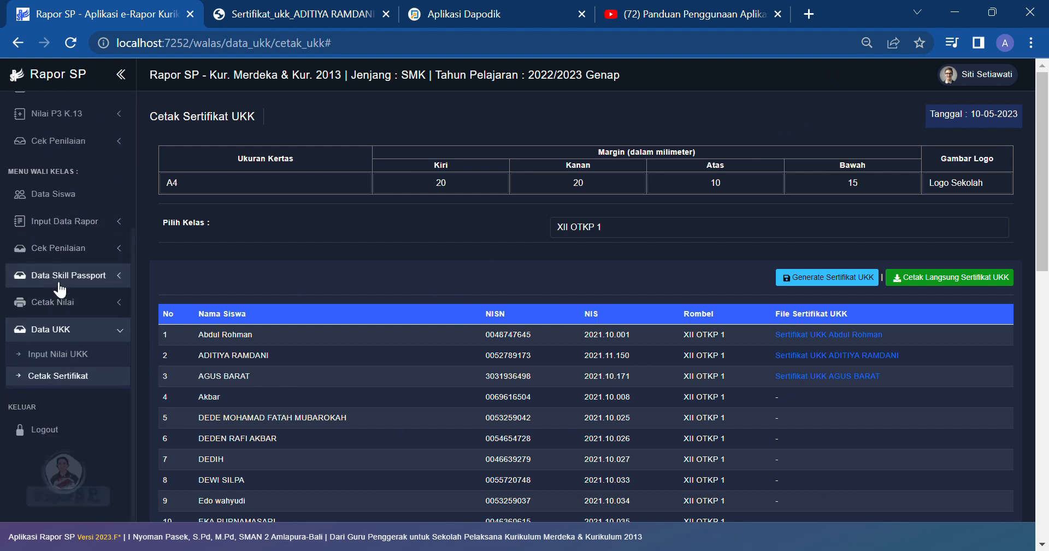
{"action": "scroll", "coordinate": [53, 288], "scroll_direction": "up", "scroll_amount": 1}
{"action": "scroll", "coordinate": [54, 287], "scroll_direction": "down", "scroll_amount": 1}
{"action": "left_click", "coordinate": [33, 428]}
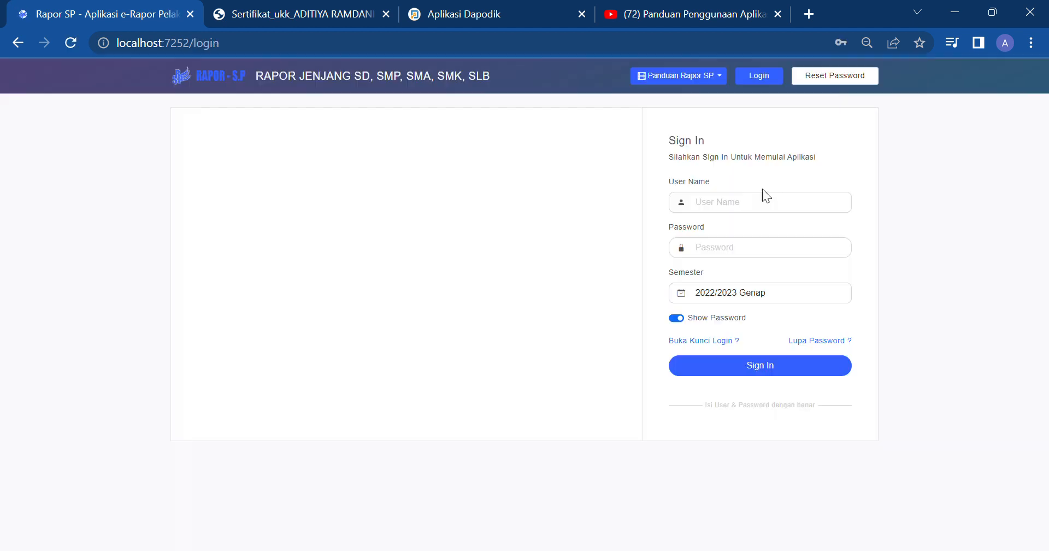
Step: Sign in with another teacher's autofilled user name and select SMKS INSAN MADANI
{"action": "left_click", "coordinate": [780, 202]}
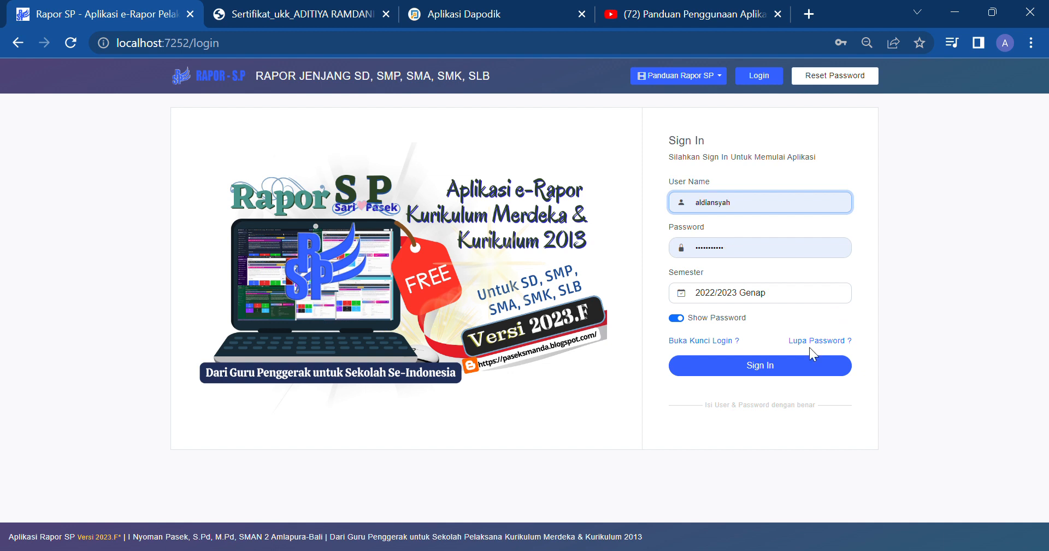
{"action": "left_click_drag", "start_coordinate": [780, 211], "coordinate": [615, 201]}
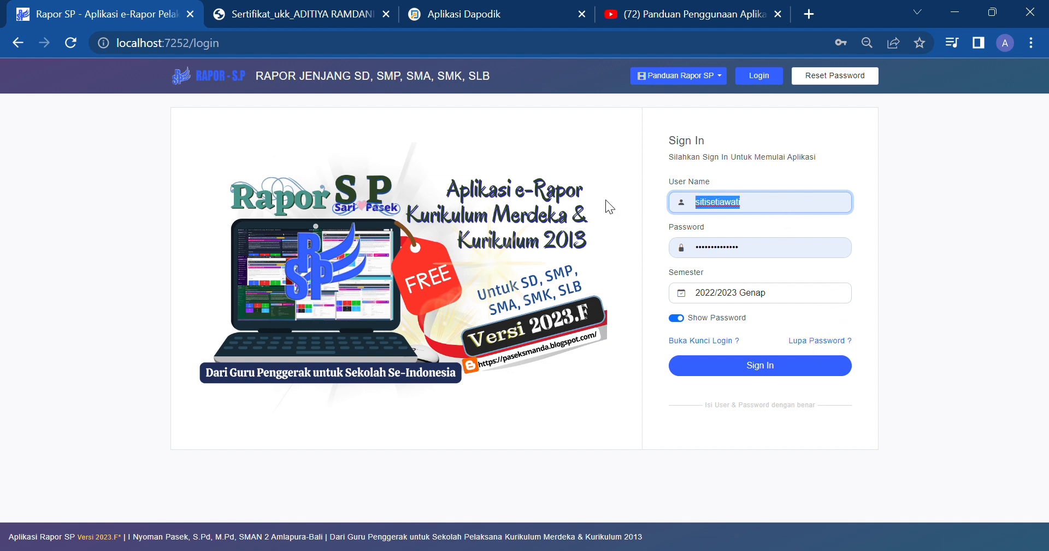
{"action": "type", "text": "da"}
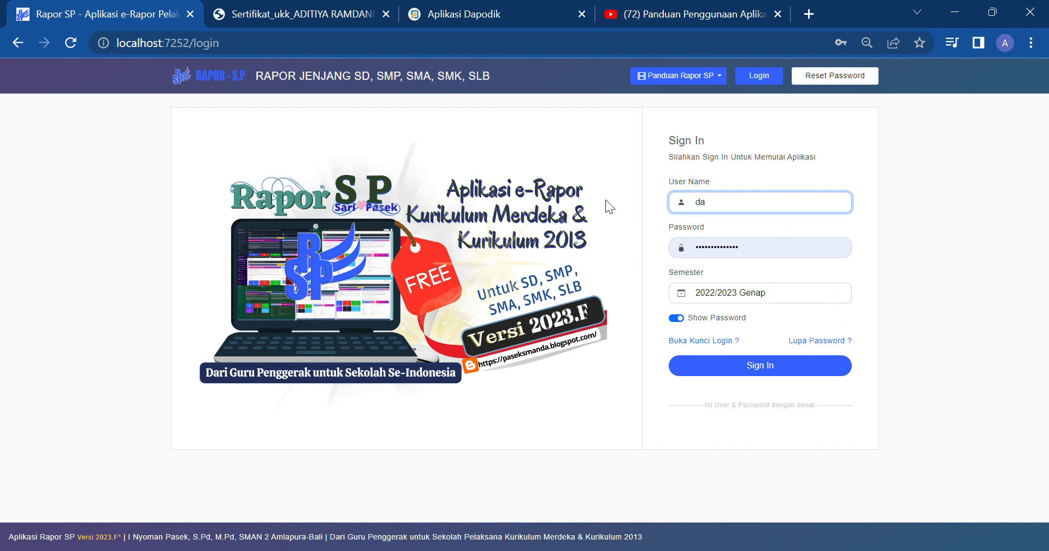
{"action": "key", "text": "Down"}
{"action": "key", "text": "Return"}
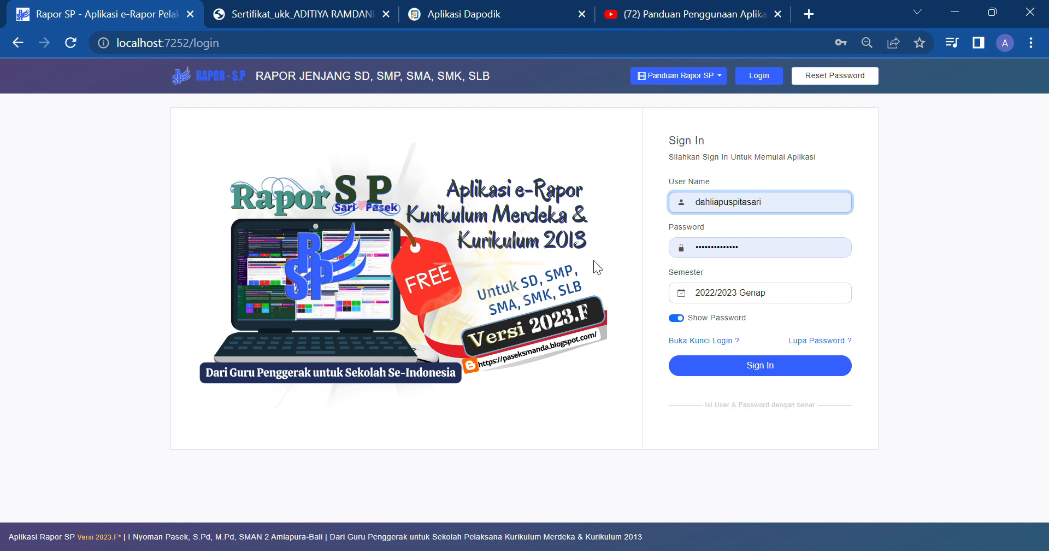
{"action": "left_click", "coordinate": [719, 367]}
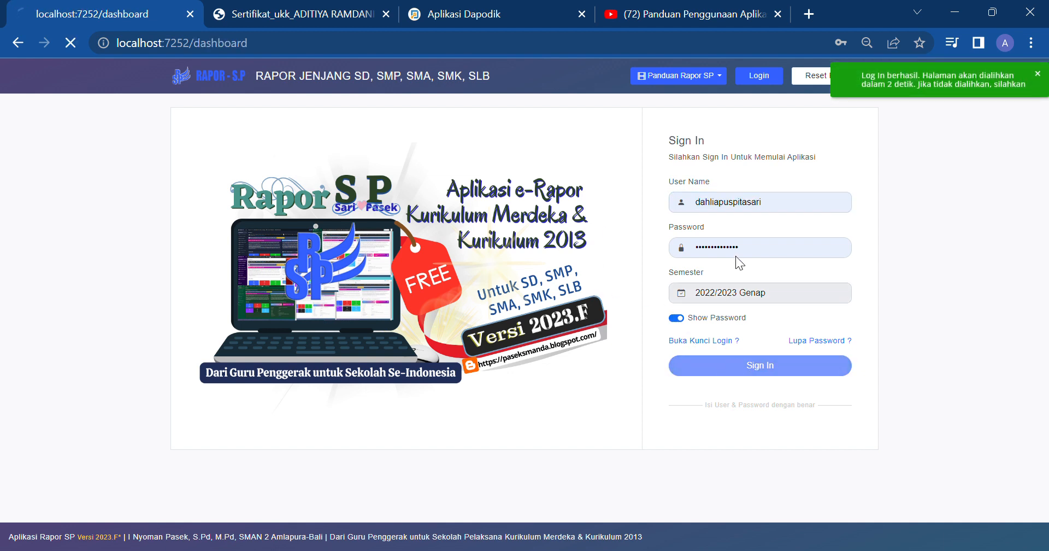
{"action": "left_click", "coordinate": [753, 221]}
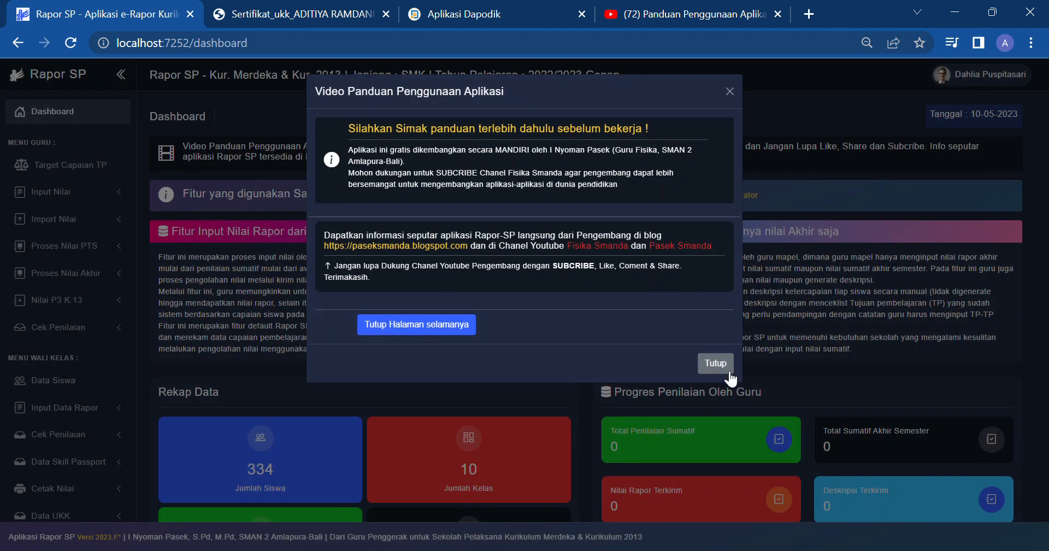
Step: Close the Video Panduan popup and open Input Kenaikan Kelas under Input Data Rapor
{"action": "left_click", "coordinate": [716, 363]}
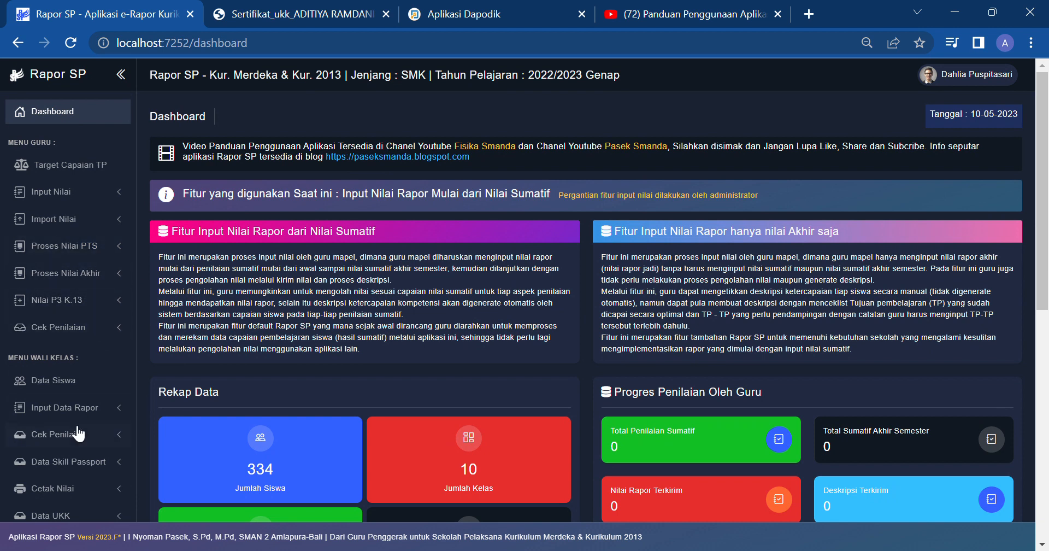
{"action": "left_click", "coordinate": [105, 408]}
{"action": "scroll", "coordinate": [96, 416], "scroll_direction": "down", "scroll_amount": 2}
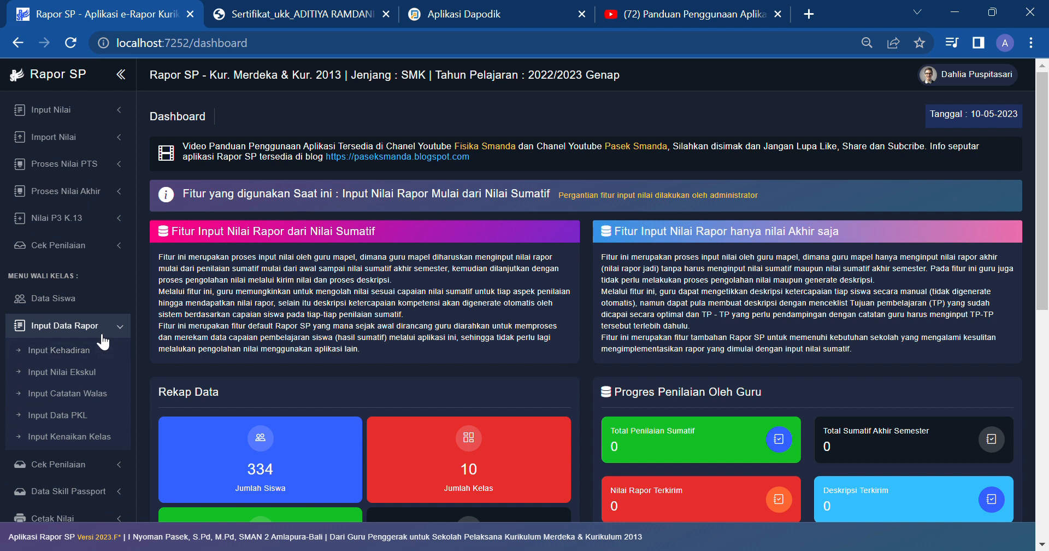
{"action": "left_click", "coordinate": [93, 220]}
{"action": "left_click", "coordinate": [92, 220]}
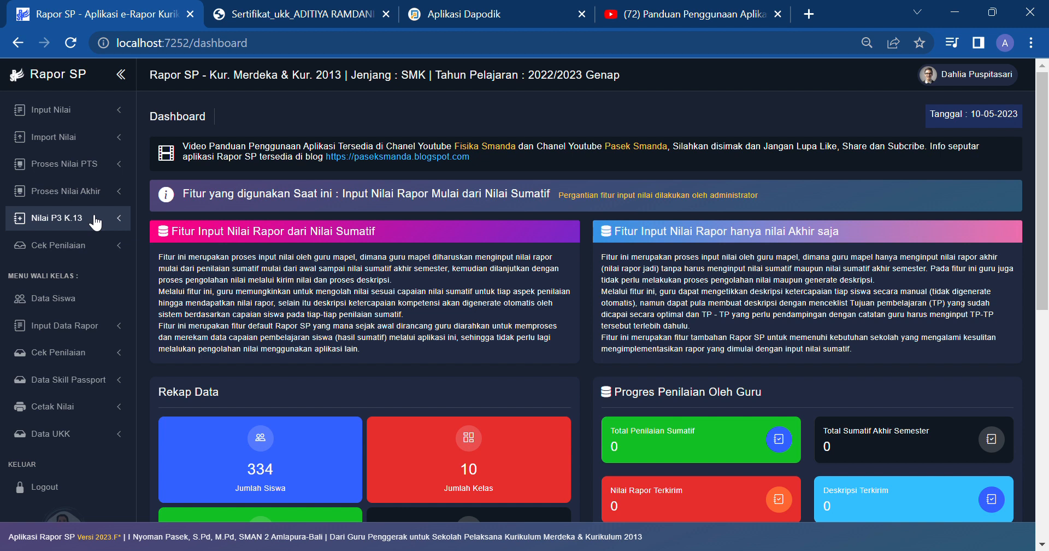
{"action": "left_click", "coordinate": [95, 218]}
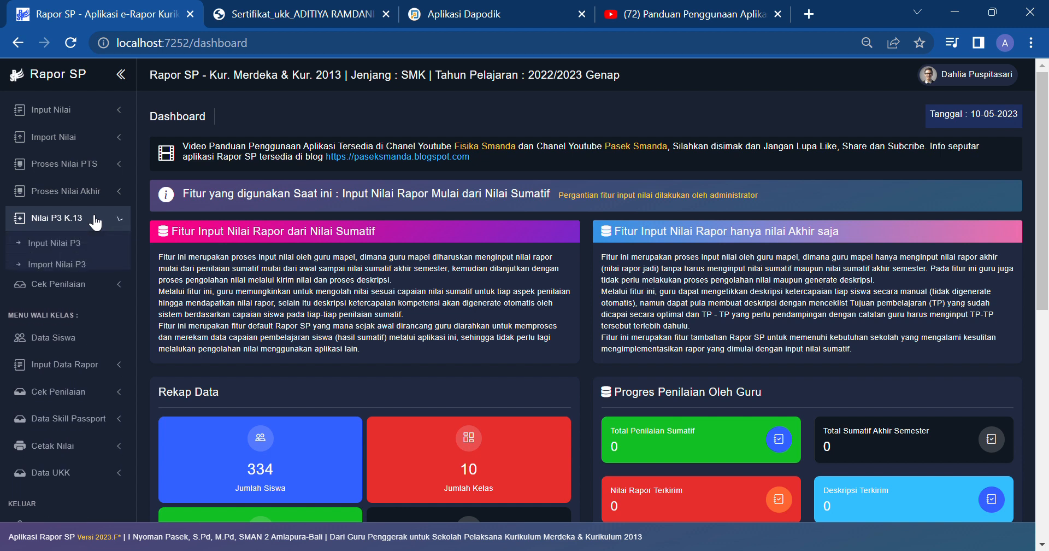
{"action": "left_click", "coordinate": [94, 218]}
{"action": "left_click", "coordinate": [71, 324]}
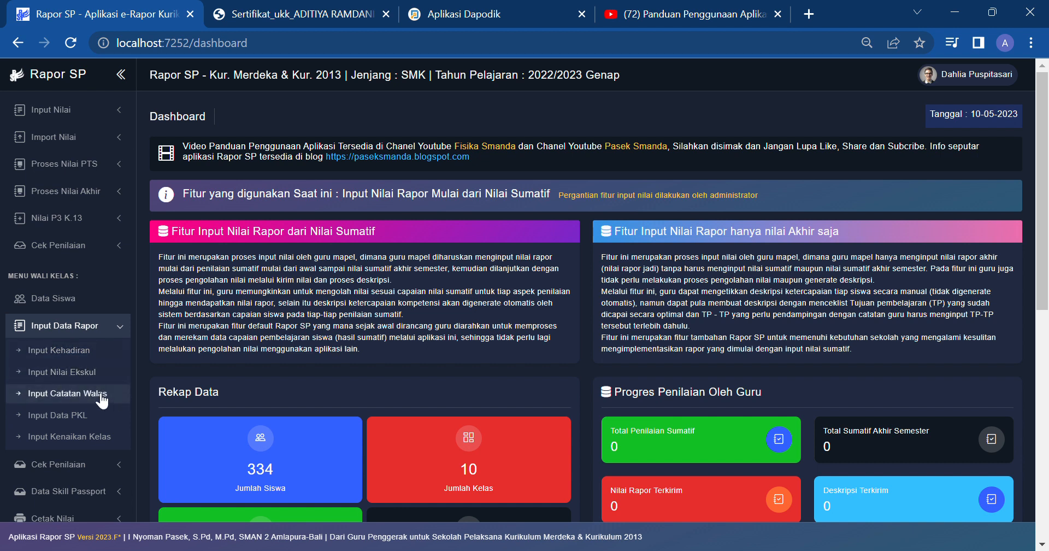
{"action": "left_click", "coordinate": [99, 437]}
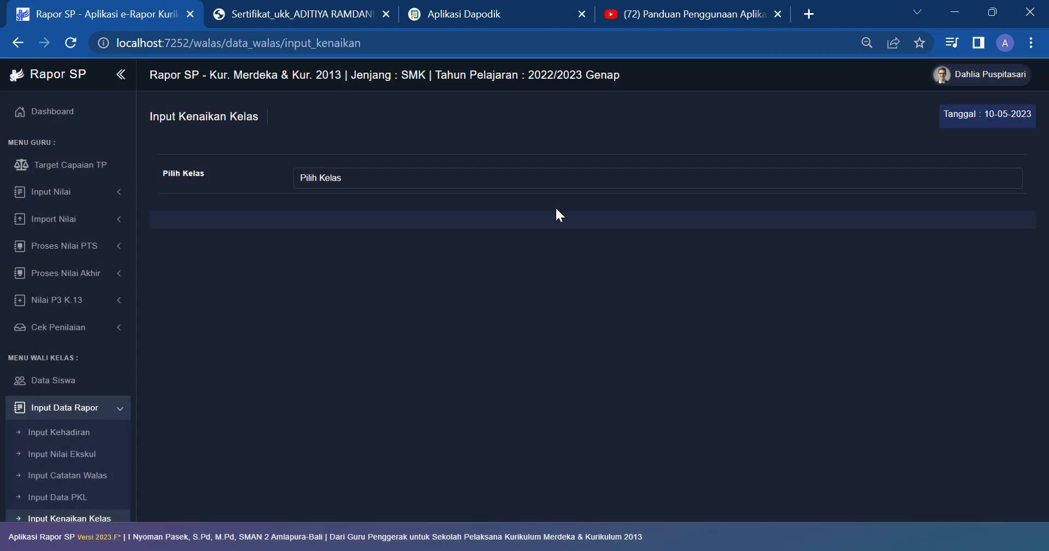
Step: Load class X MPLB 1's promotion list, all students moving up to Kelas XI
{"action": "left_click", "coordinate": [551, 181]}
{"action": "left_click", "coordinate": [541, 206]}
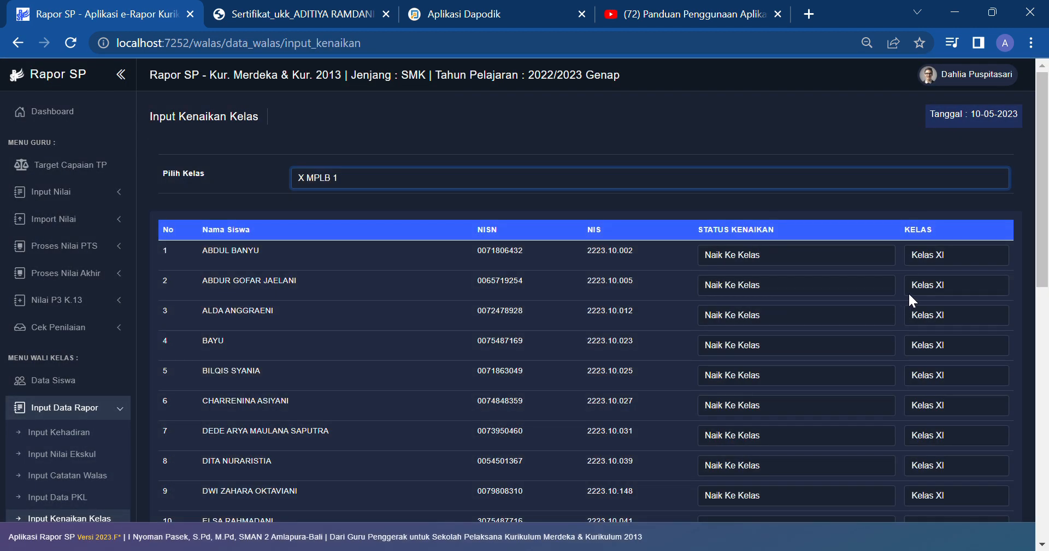
{"action": "scroll", "coordinate": [940, 274], "scroll_direction": "down", "scroll_amount": 10}
{"action": "scroll", "coordinate": [45, 310], "scroll_direction": "down", "scroll_amount": 5}
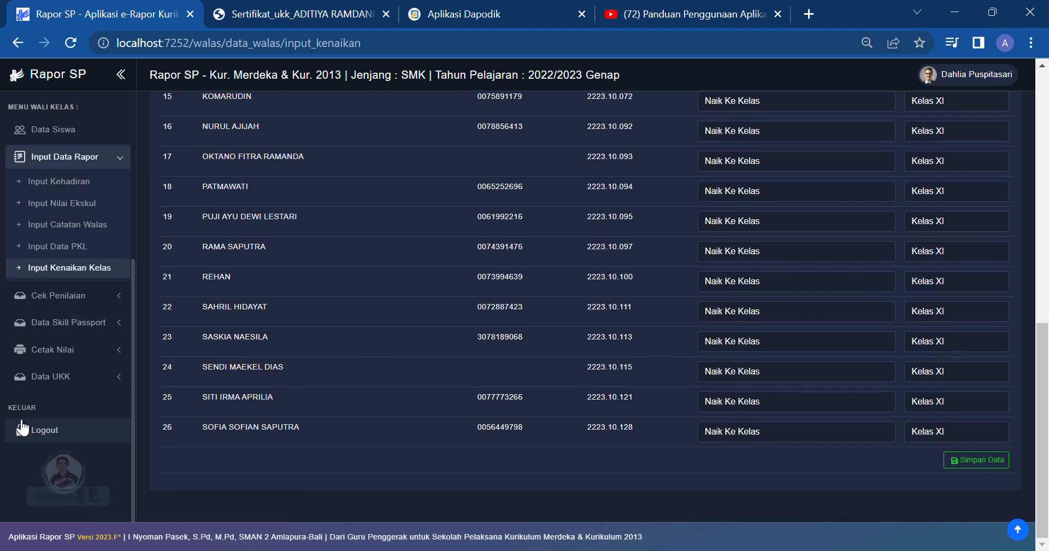
Step: Expand the assessment check and UKK data sidebar menus, then close the Sertifikat_ukk PDF tab
{"action": "left_click", "coordinate": [81, 300]}
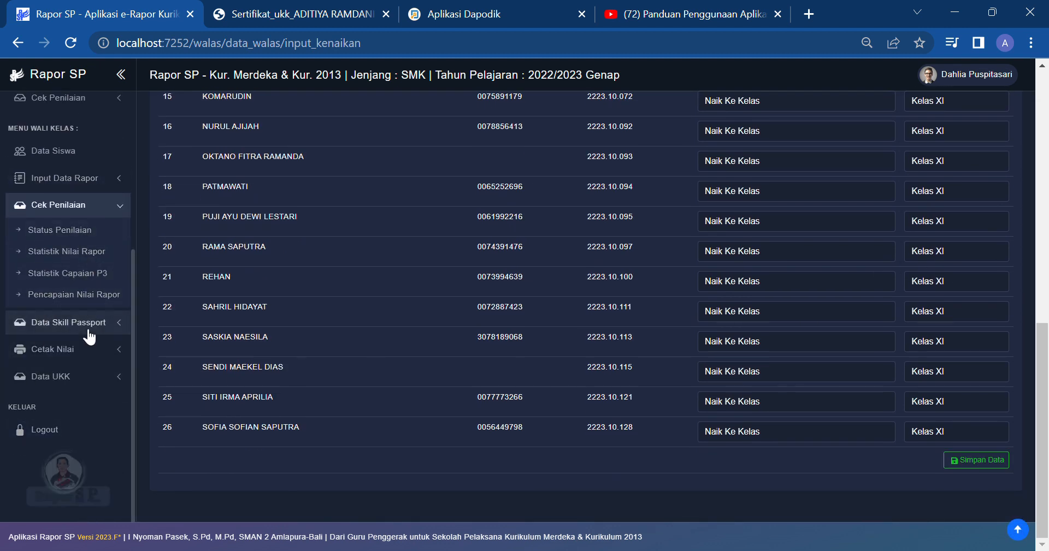
{"action": "left_click", "coordinate": [83, 376]}
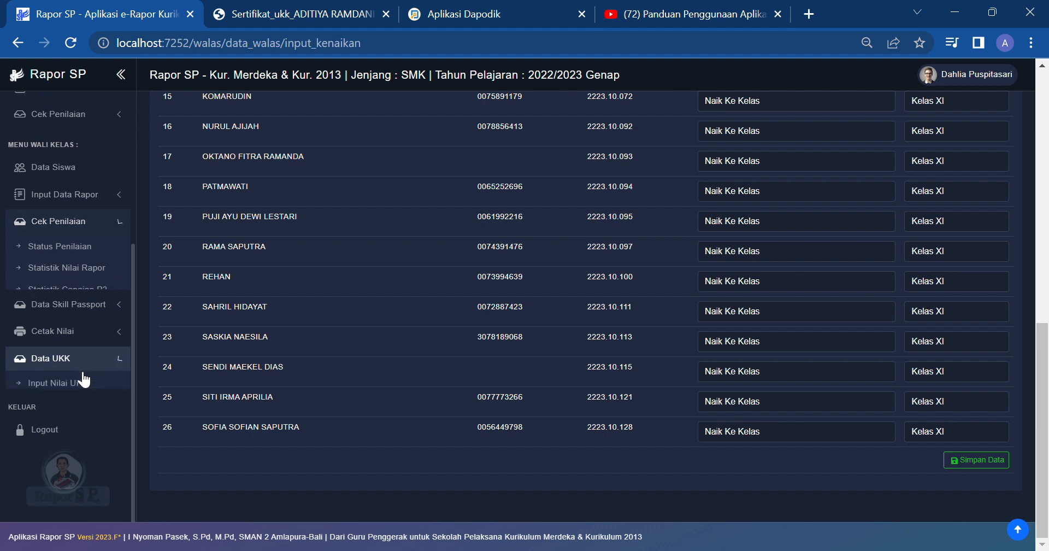
{"action": "scroll", "coordinate": [59, 338], "scroll_direction": "up", "scroll_amount": 15}
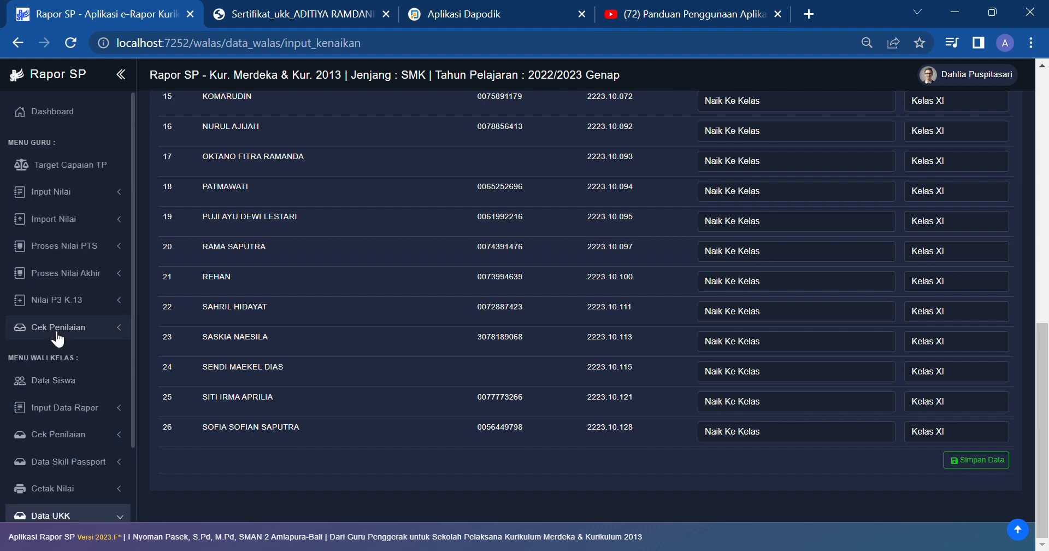
{"action": "scroll", "coordinate": [30, 314], "scroll_direction": "down", "scroll_amount": 3}
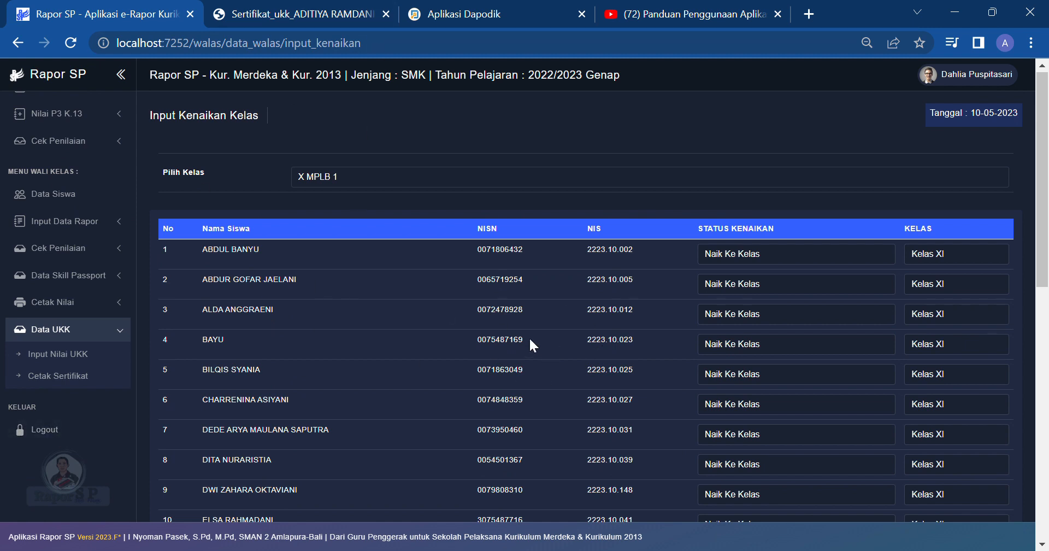
{"action": "left_click", "coordinate": [386, 14]}
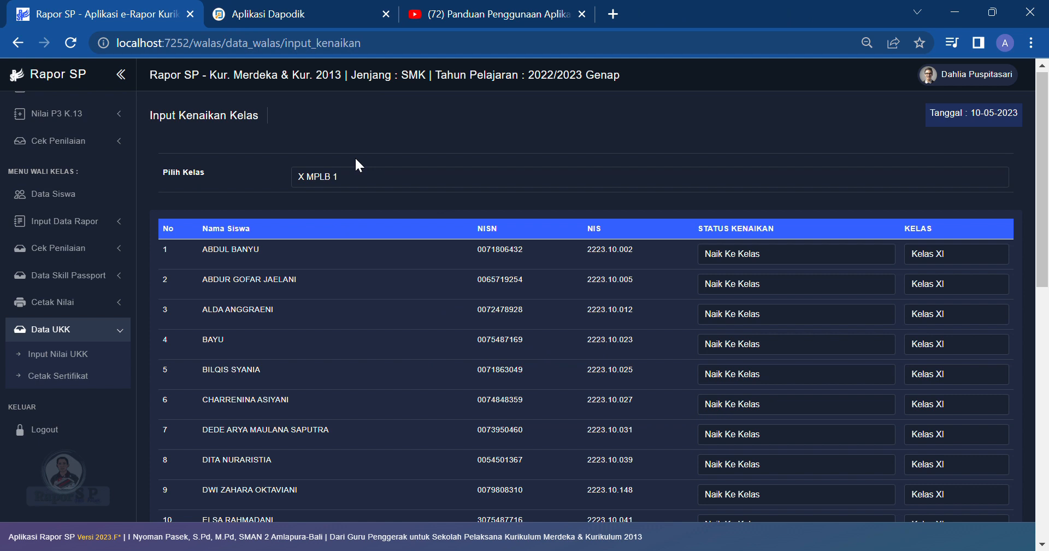